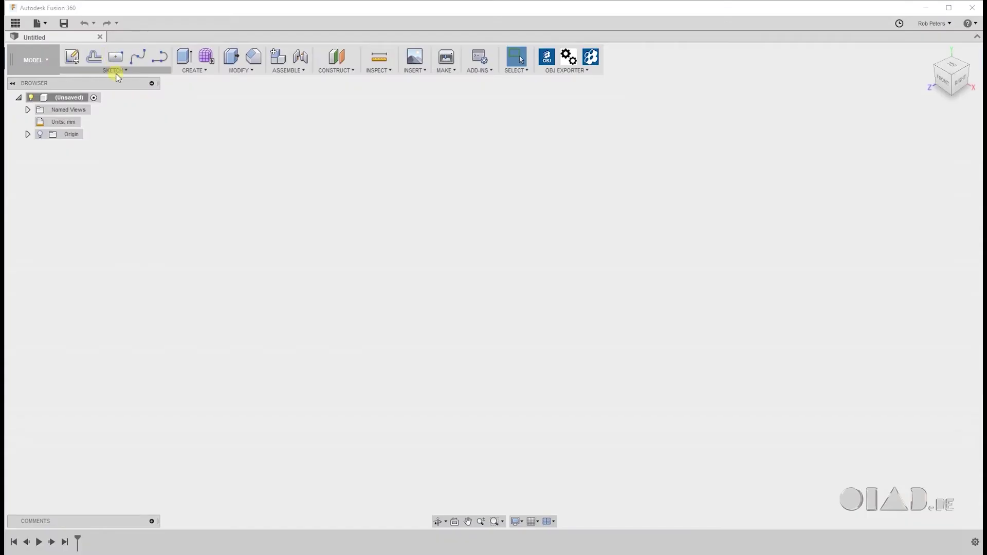
Draw a 70 mm diameter circle at the origin on the top plane and finish the sketch
{"action": "left_click", "coordinate": [116, 71]}
{"action": "mouse_move", "coordinate": [108, 117]}
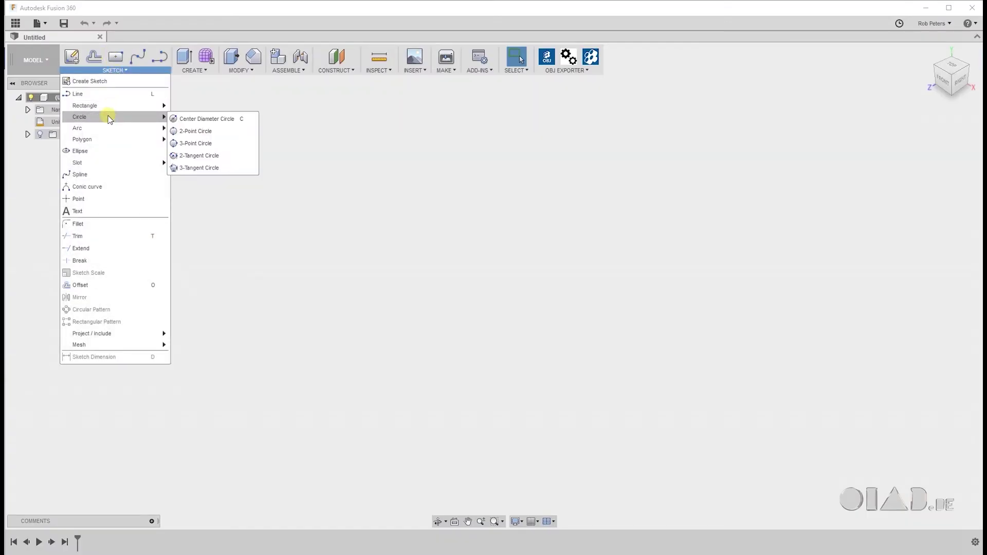
{"action": "left_click", "coordinate": [214, 132]}
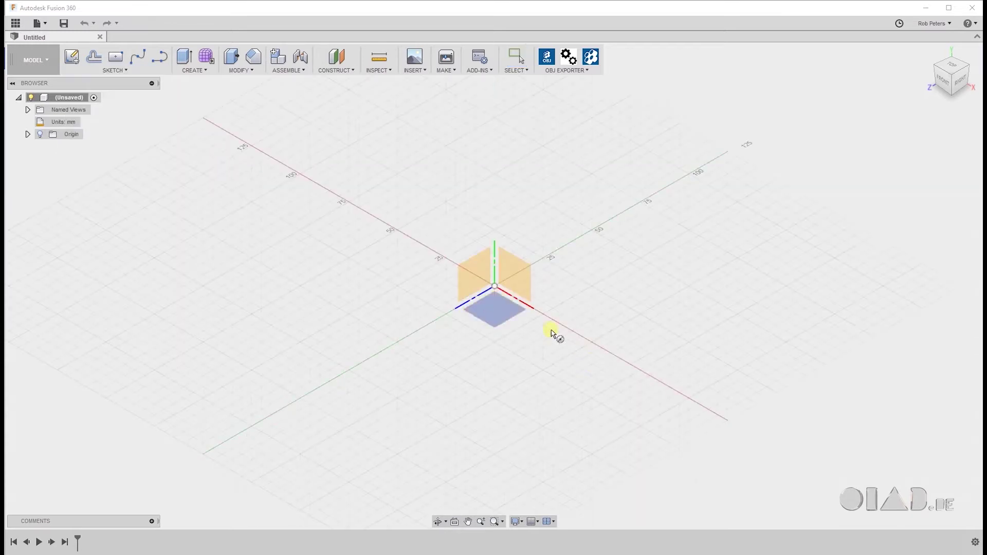
{"action": "left_click", "coordinate": [505, 311]}
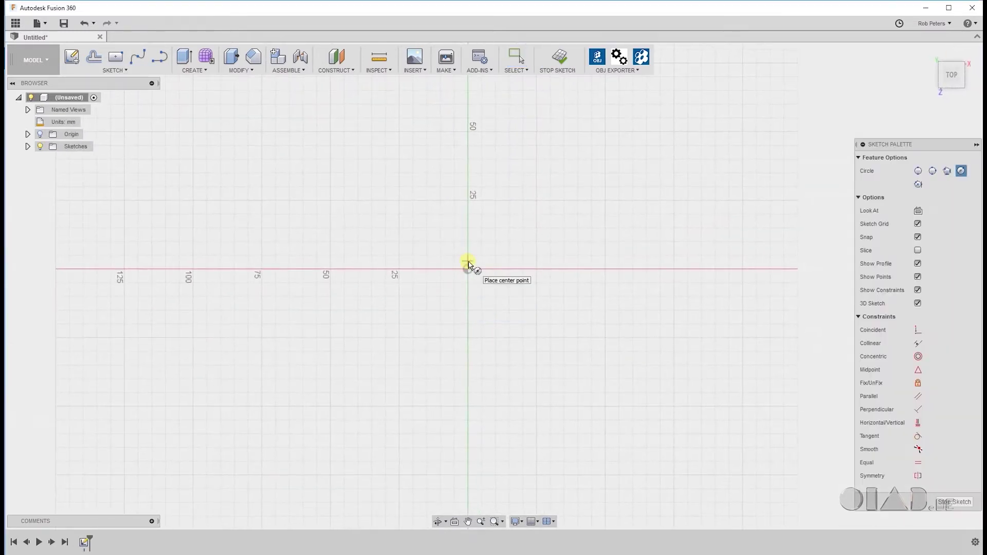
{"action": "left_click", "coordinate": [467, 269]}
{"action": "type", "text": "70"}
{"action": "key", "text": "Tab"}
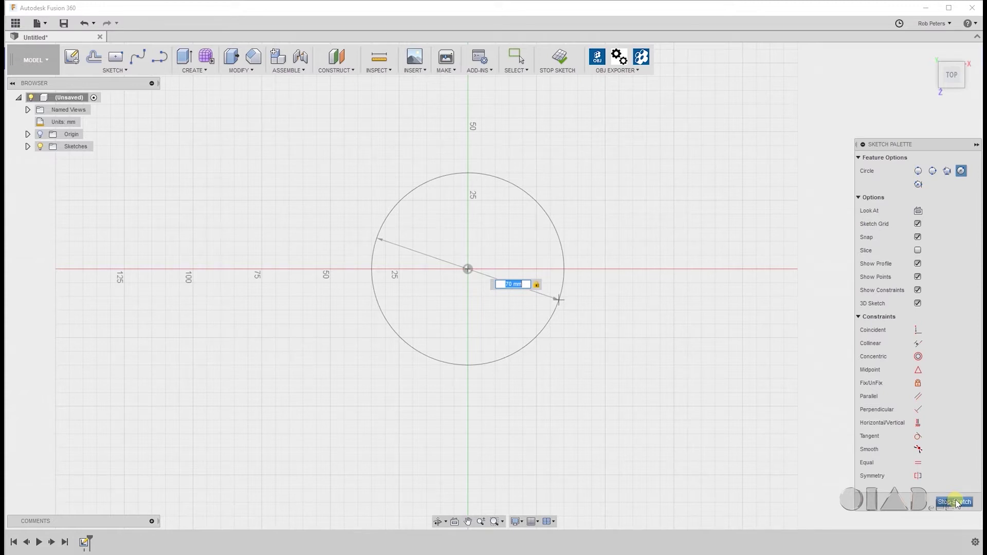
{"action": "left_click", "coordinate": [957, 503]}
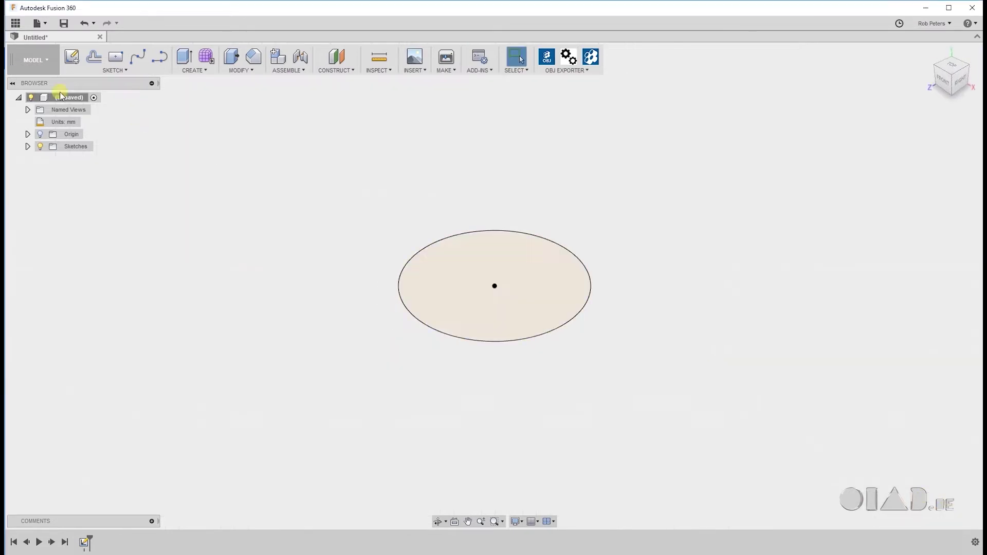
Start a front-plane sketch with a 45 mm vertical line rising from the x-axis beside the origin
{"action": "left_click", "coordinate": [153, 60]}
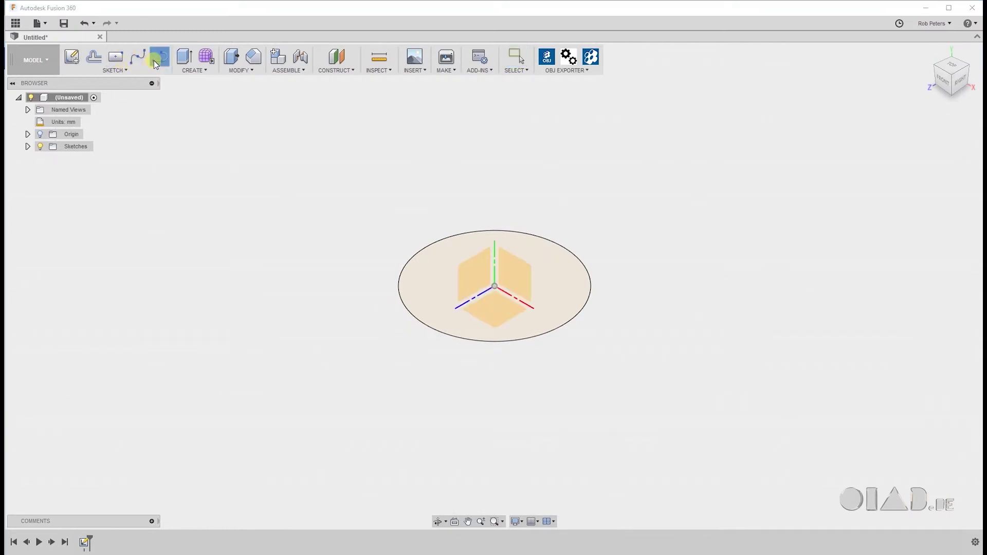
{"action": "left_click", "coordinate": [522, 283]}
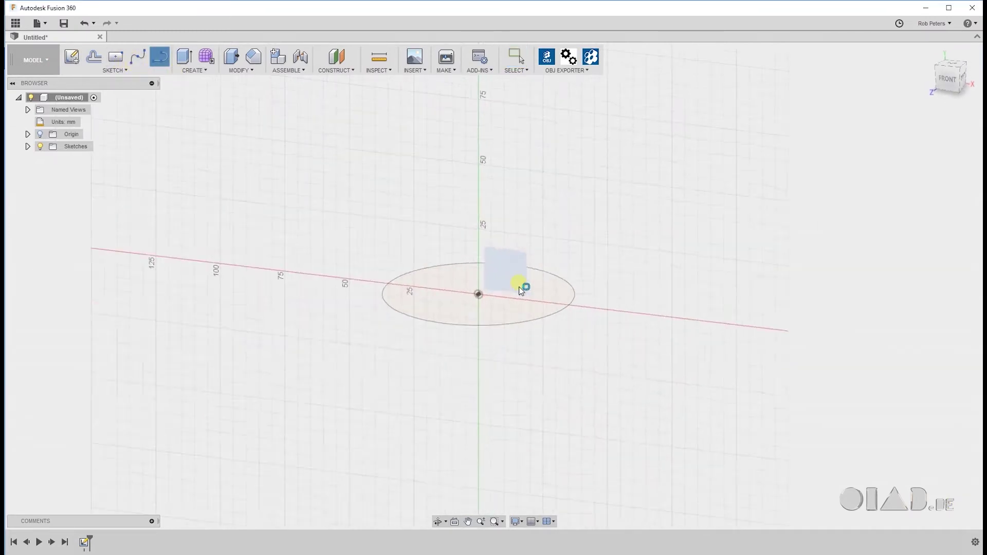
{"action": "left_click", "coordinate": [557, 307]}
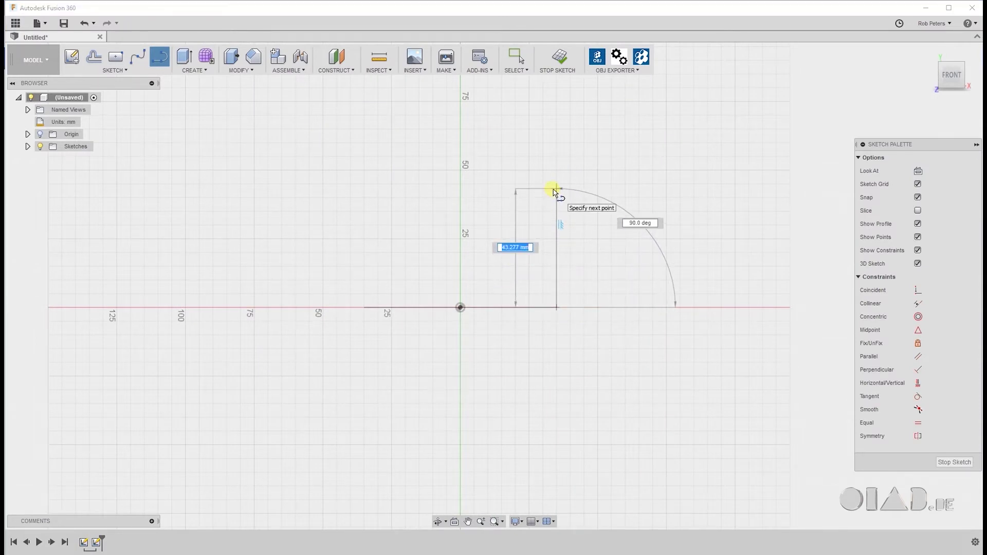
{"action": "type", "text": "45"}
{"action": "key", "text": "Return"}
{"action": "key", "text": "Escape"}
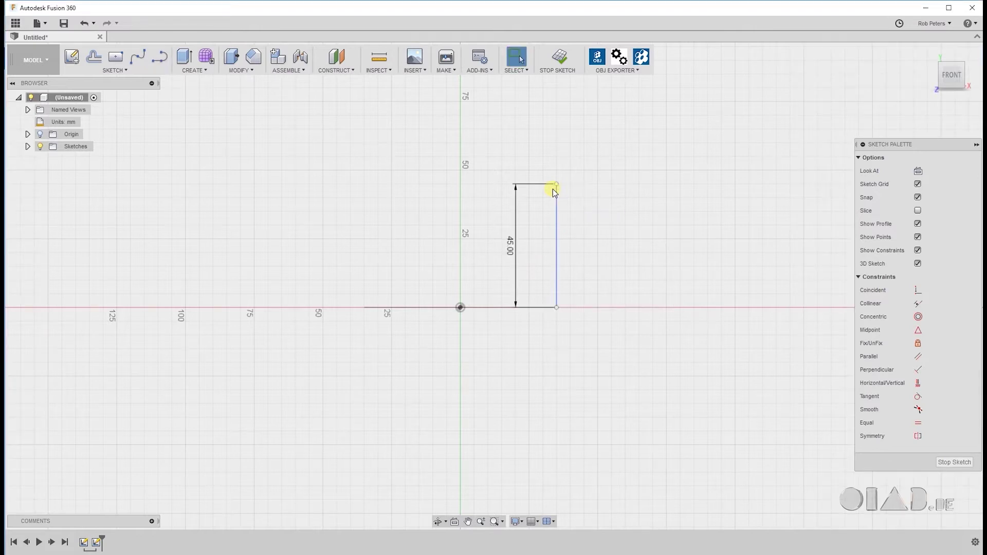
{"action": "scroll", "coordinate": [613, 236], "scroll_direction": "up", "scroll_amount": 4}
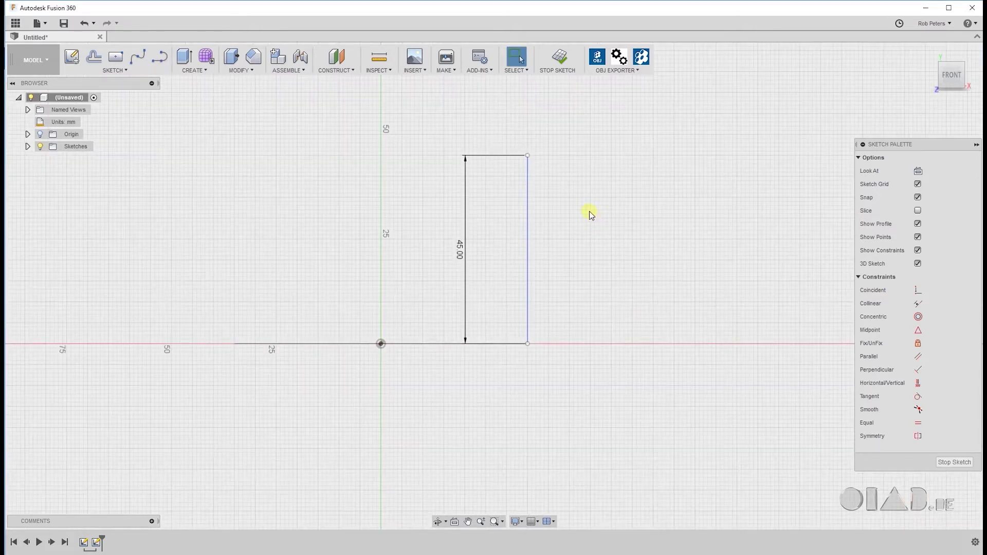
{"action": "scroll", "coordinate": [591, 215], "scroll_direction": "up", "scroll_amount": 1}
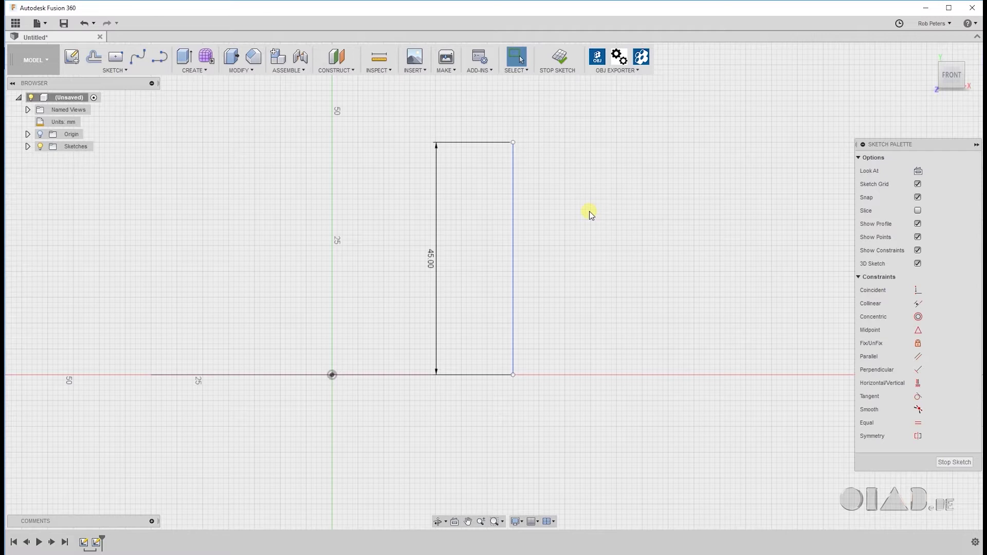
Add the 4 mm top segment and close the strip's outline back down to the x-axis
{"action": "key", "text": "t"}
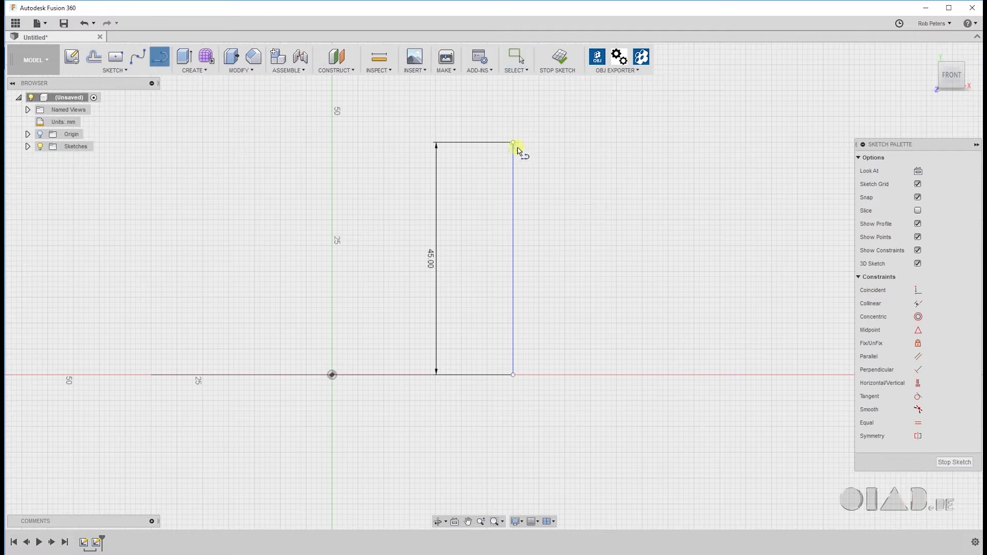
{"action": "left_click", "coordinate": [513, 143]}
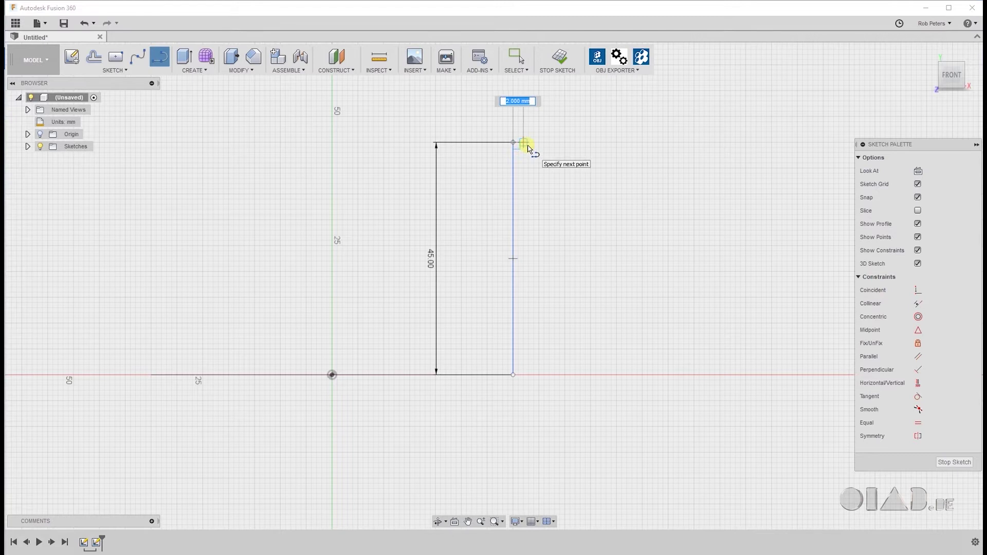
{"action": "type", "text": "4"}
{"action": "key", "text": "Return"}
{"action": "key", "text": "Escape"}
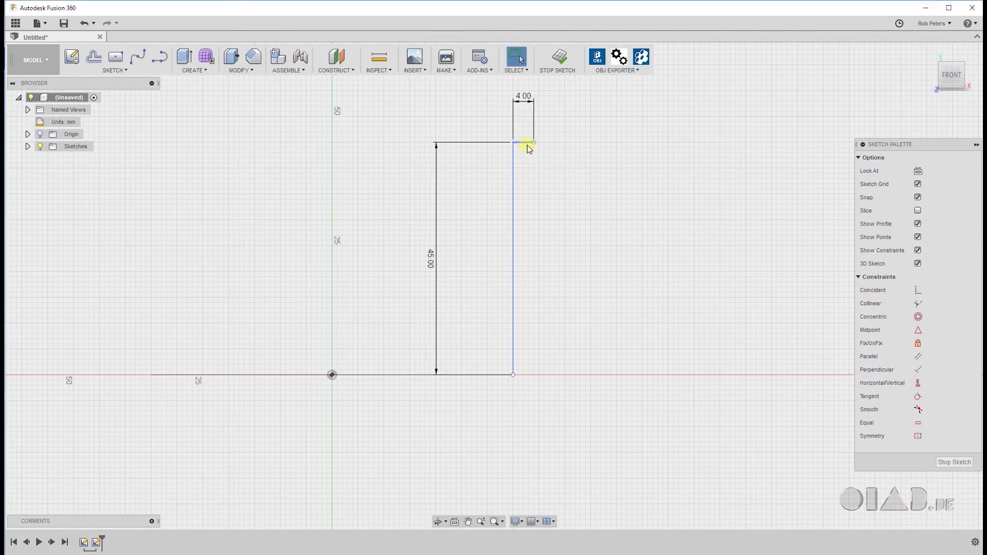
{"action": "key", "text": "a"}
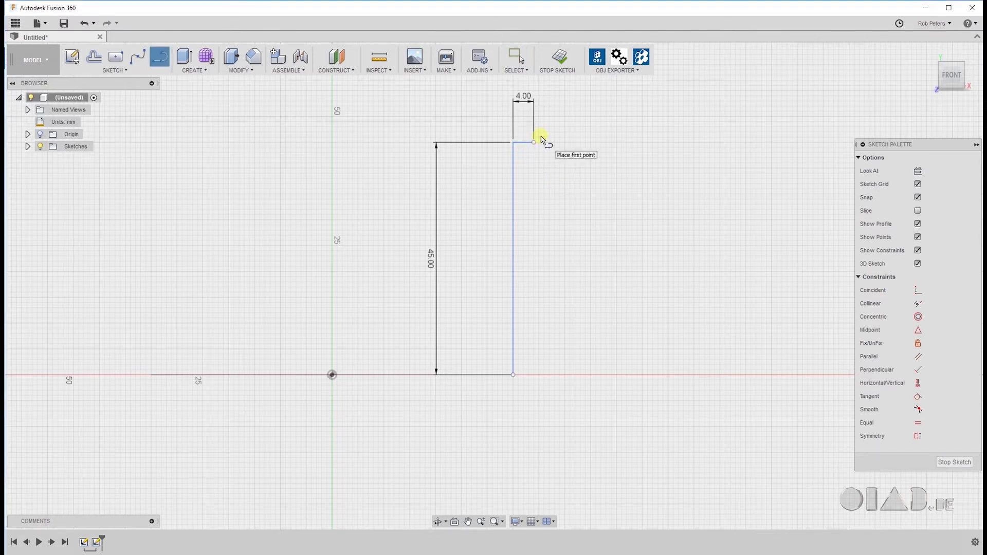
{"action": "left_click", "coordinate": [534, 143]}
{"action": "left_click_drag", "start_coordinate": [533, 302], "coordinate": [519, 378]}
{"action": "left_click", "coordinate": [513, 374]}
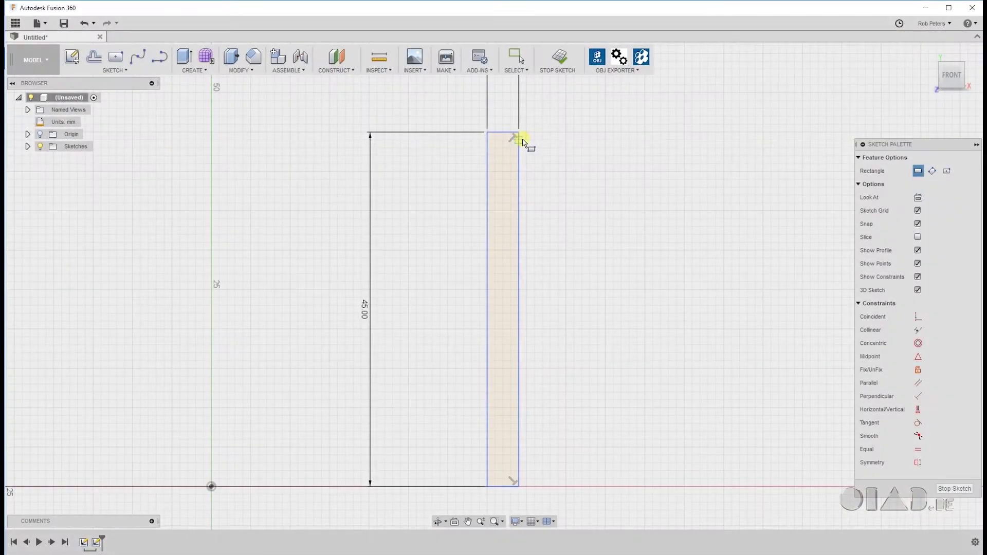
Draw a small 3 mm notch rectangle at the strip's edge and trim the line inside it
{"action": "left_click", "coordinate": [519, 133]}
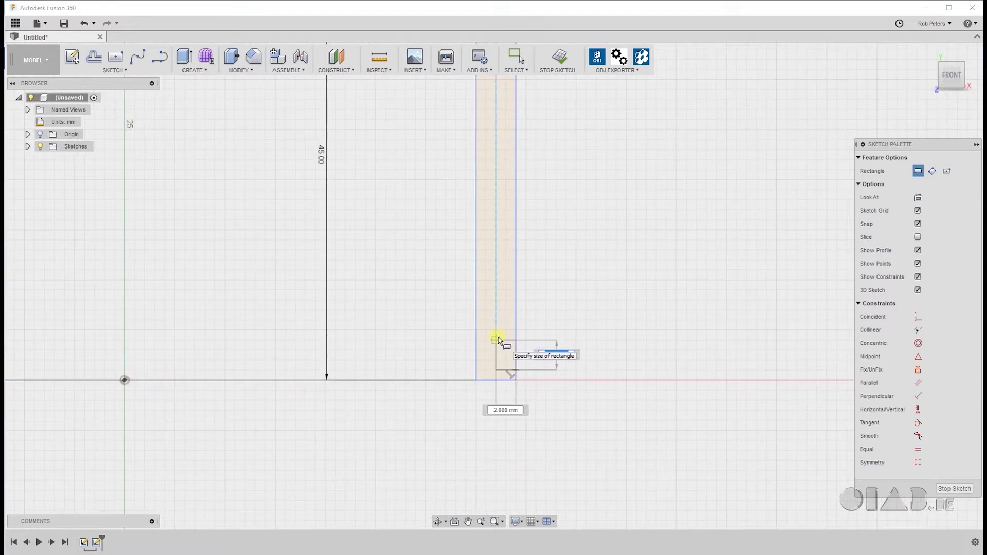
{"action": "scroll", "coordinate": [498, 341], "scroll_direction": "down", "scroll_amount": 1}
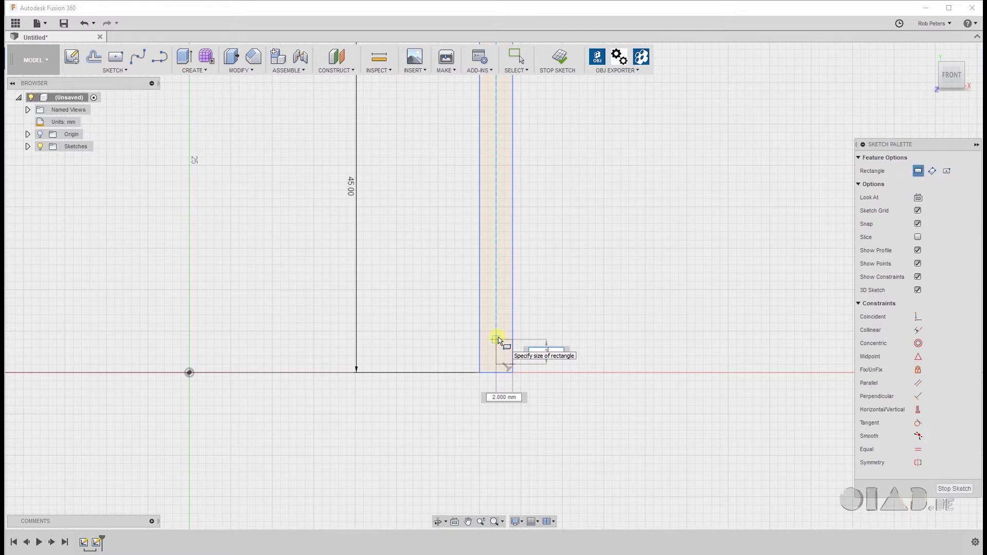
{"action": "left_click", "coordinate": [498, 339]}
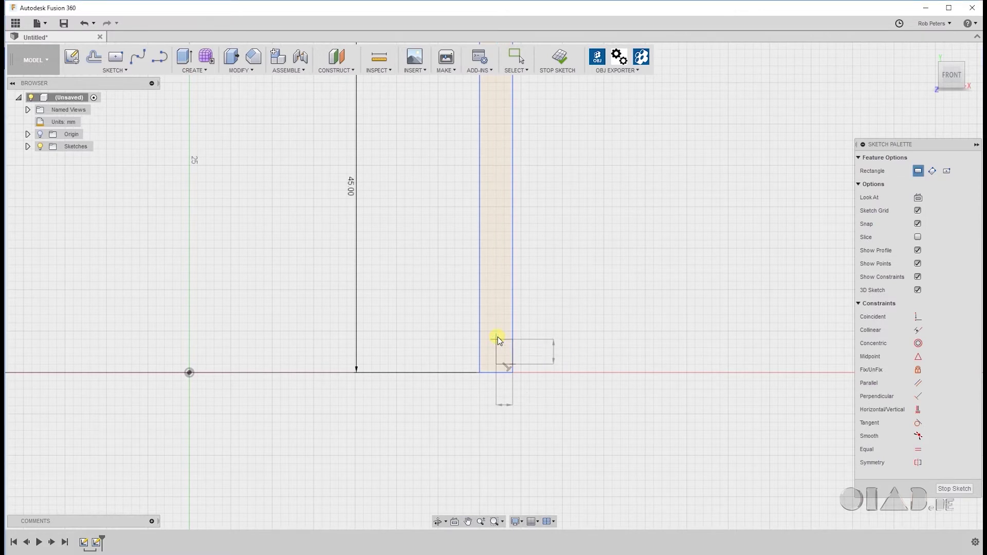
{"action": "key", "text": "Escape"}
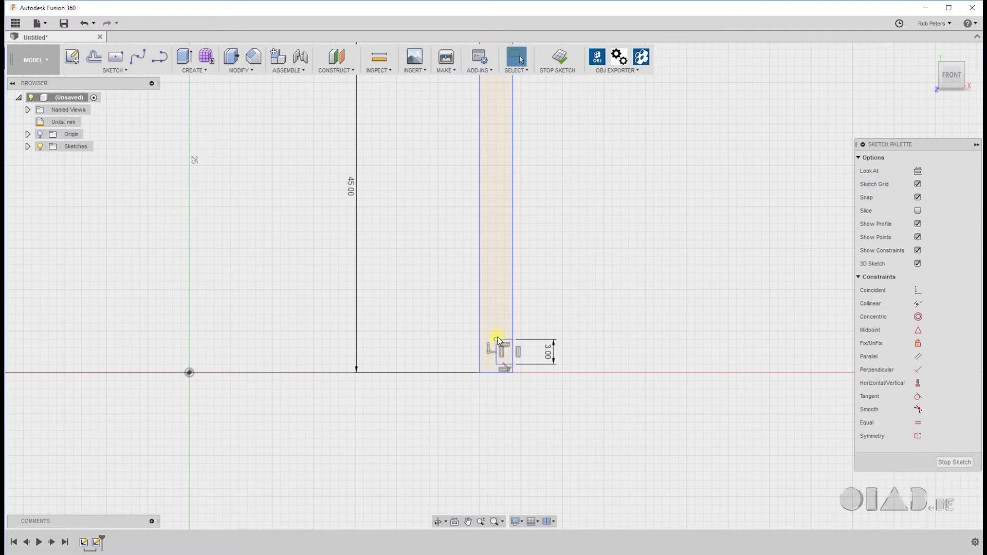
{"action": "mouse_move", "coordinate": [579, 249]}
{"action": "middle_mouse_down"}
{"action": "mouse_move", "coordinate": [595, 379]}
{"action": "mouse_move", "coordinate": [591, 352]}
{"action": "middle_mouse_up"}
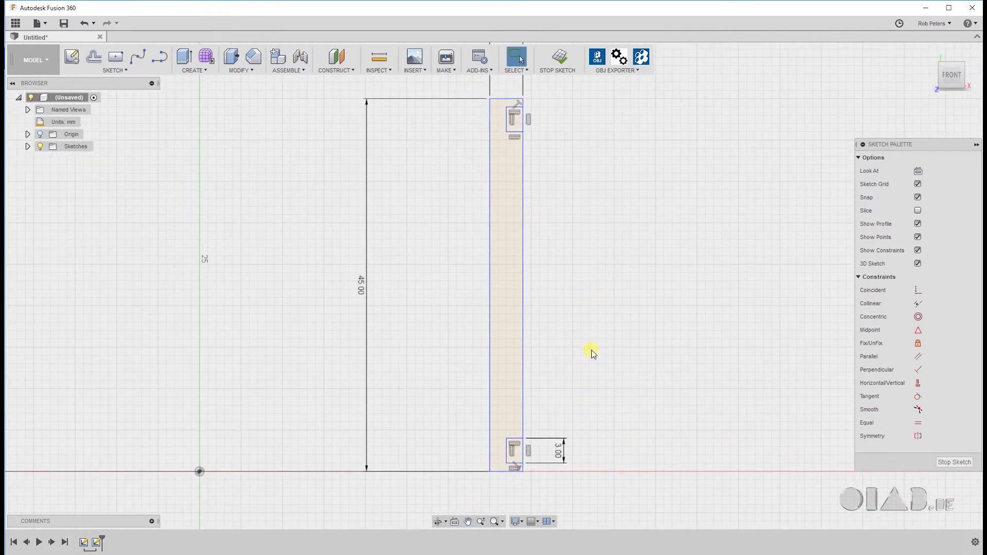
{"action": "left_click", "coordinate": [520, 448]}
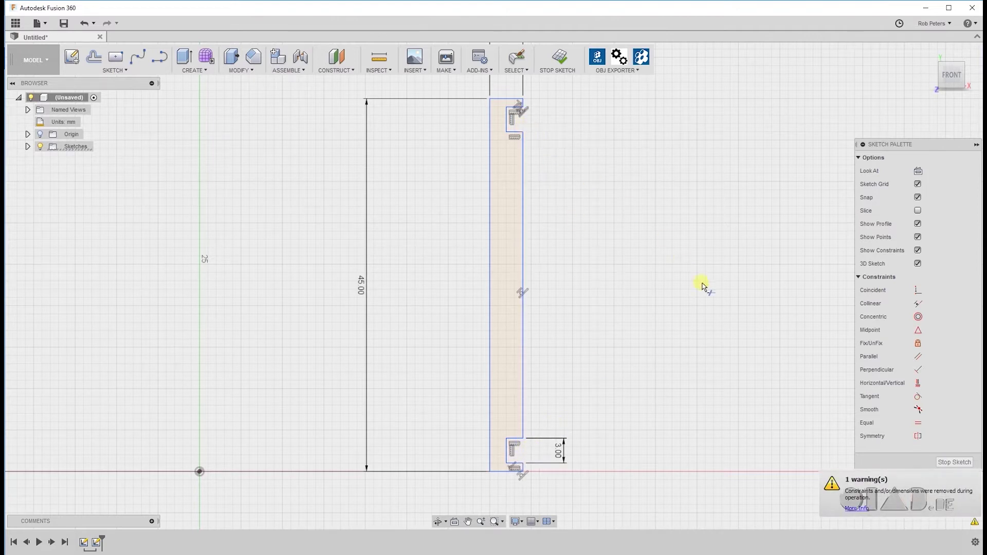
Finish the notched profile sketch and check it beside the circle
{"action": "left_click", "coordinate": [951, 462]}
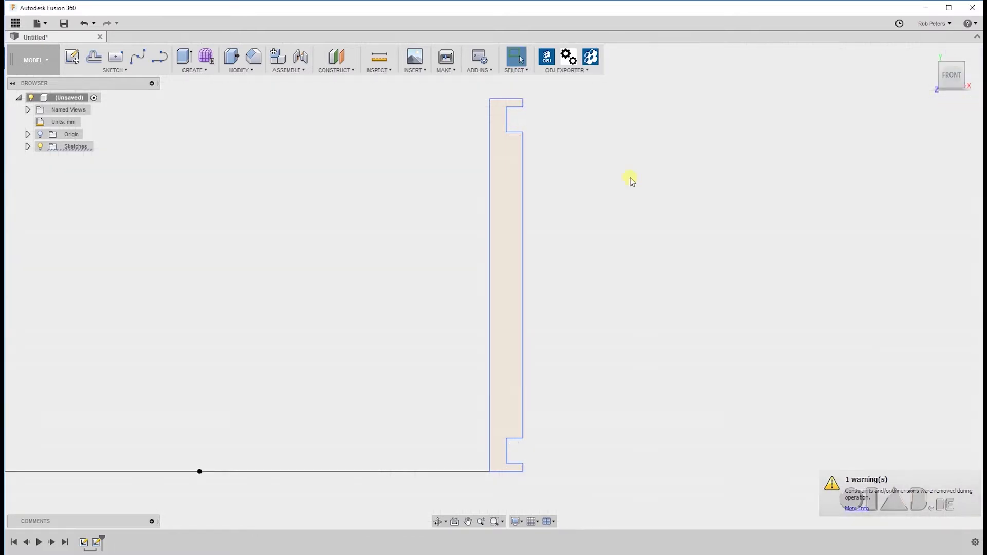
{"action": "middle_click_drag", "start_coordinate": [542, 238], "coordinate": [610, 288], "text": "shift"}
{"action": "double_click", "coordinate": [523, 139]}
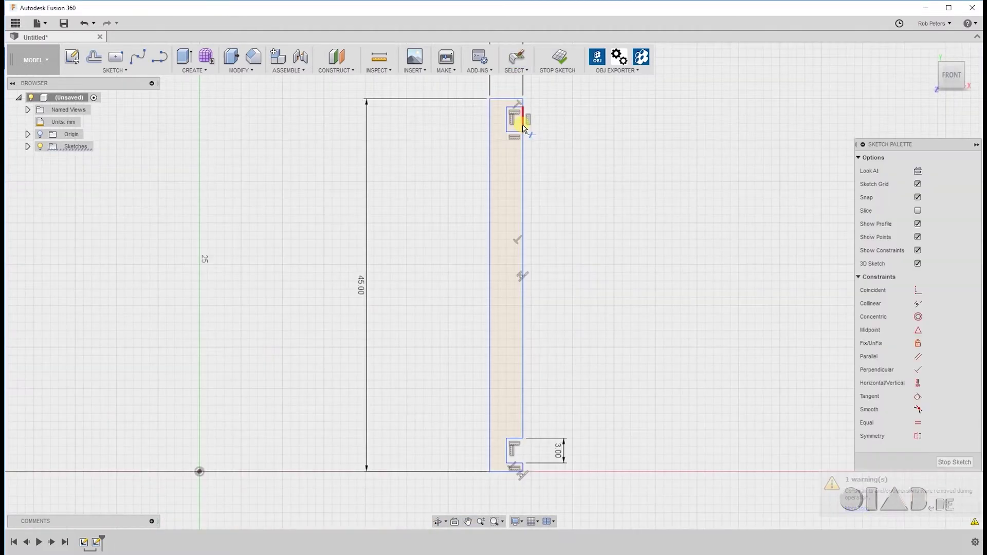
{"action": "key", "text": "ctrl+z"}
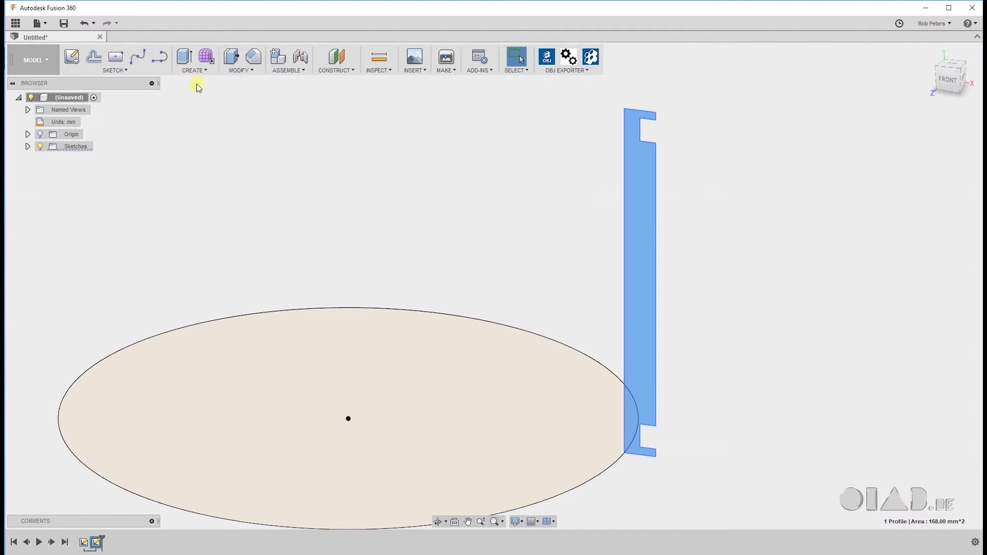
Revolve the notched profile around the vertical axis, then undo the result
{"action": "left_click", "coordinate": [195, 70]}
{"action": "left_click", "coordinate": [200, 106]}
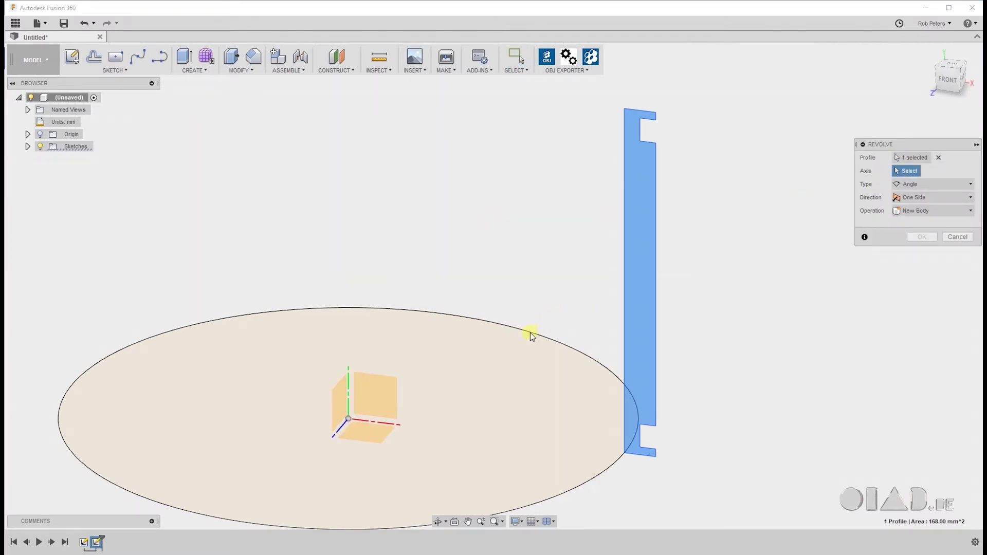
{"action": "left_click", "coordinate": [348, 396]}
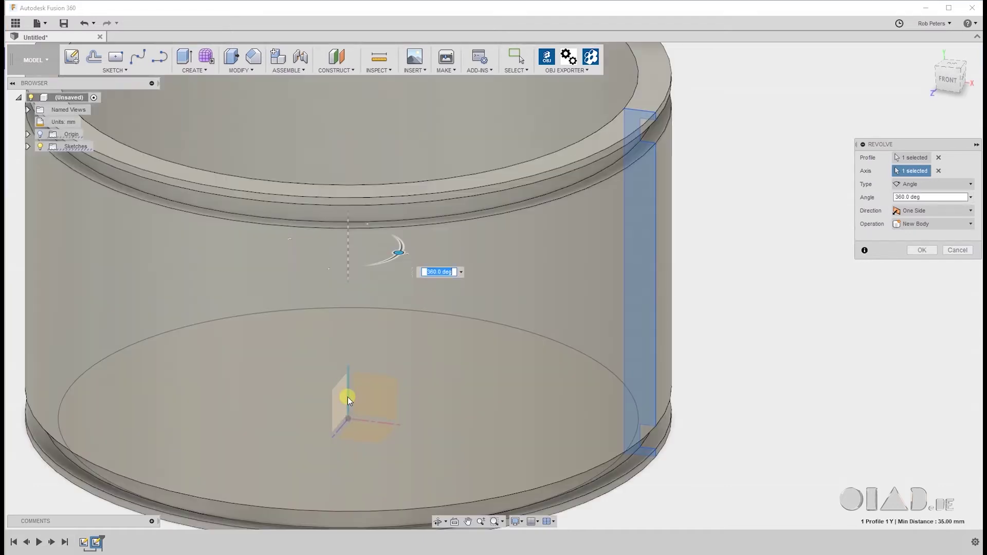
{"action": "scroll", "coordinate": [553, 298], "scroll_direction": "down", "scroll_amount": 3}
{"action": "middle_click_drag", "start_coordinate": [553, 298], "coordinate": [619, 297]}
{"action": "left_click", "coordinate": [932, 251]}
{"action": "middle_click_drag", "start_coordinate": [771, 282], "coordinate": [626, 287], "text": "shift"}
{"action": "key", "text": "ctrl+z"}
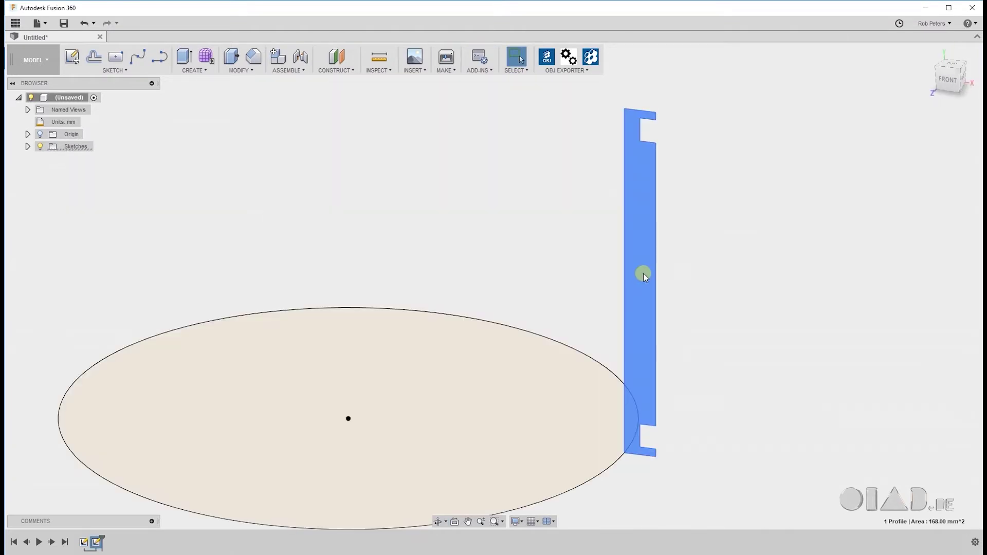
Revolve the notched profile a full 360° around the vertical axis into the hollow cup
{"action": "left_click", "coordinate": [643, 273]}
{"action": "left_click", "coordinate": [194, 70]}
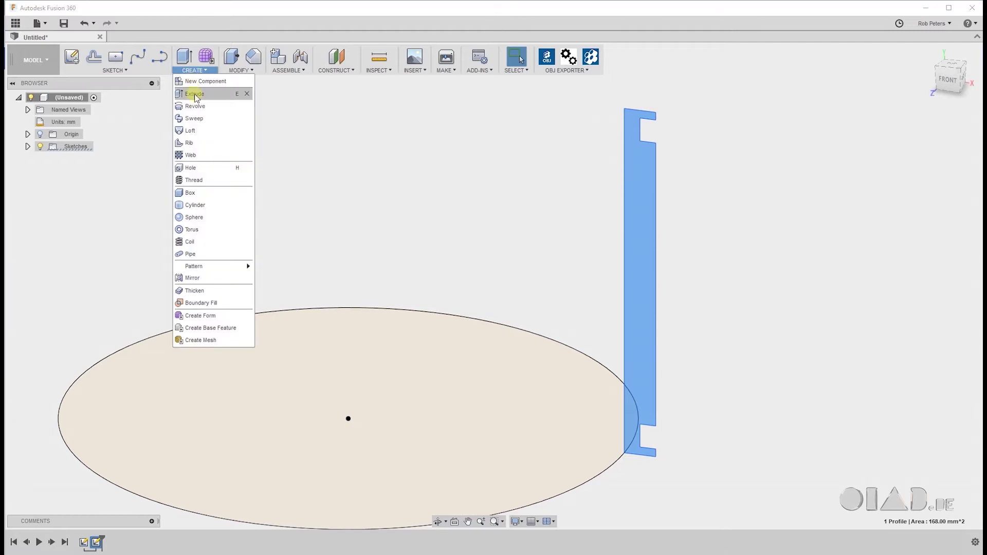
{"action": "left_click", "coordinate": [202, 107]}
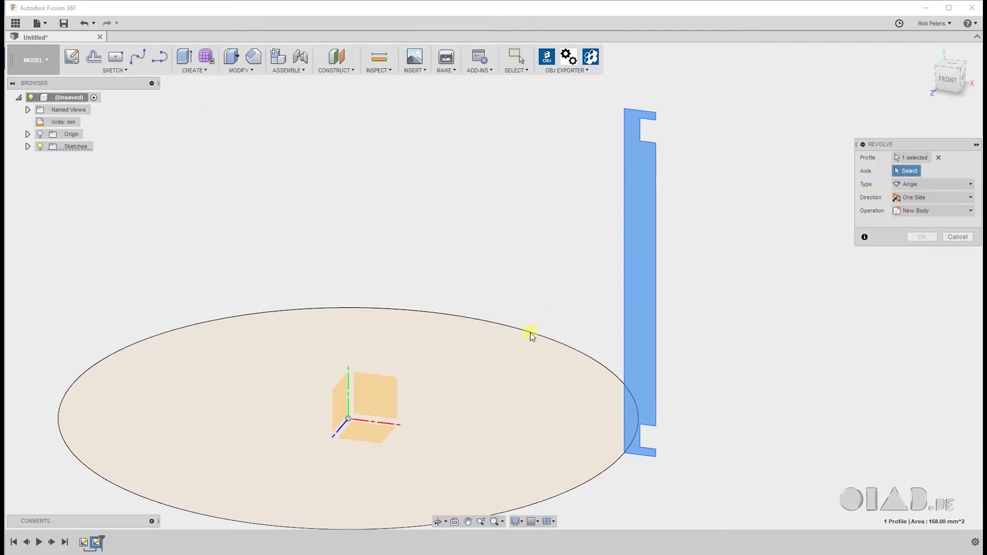
{"action": "left_click", "coordinate": [347, 397]}
{"action": "scroll", "coordinate": [554, 298], "scroll_direction": "down", "scroll_amount": 4}
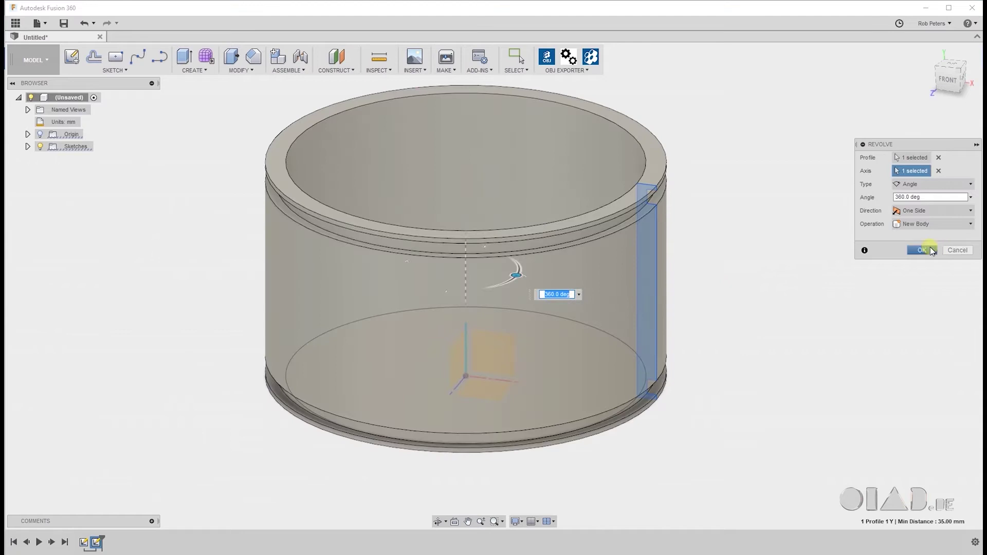
{"action": "left_click", "coordinate": [930, 250]}
{"action": "middle_click_drag", "start_coordinate": [776, 279], "coordinate": [637, 333], "text": "shift"}
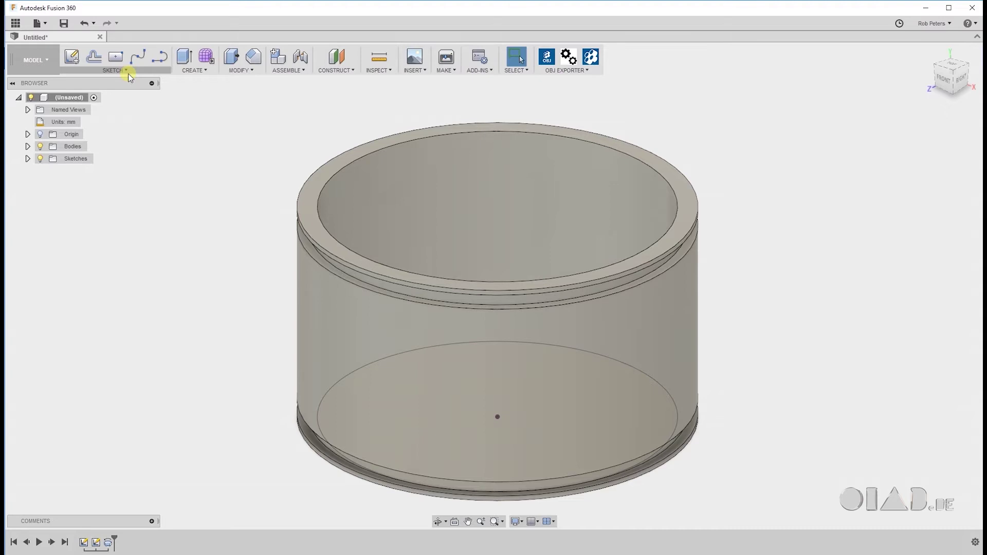
Sketch a 26 × 12 mm centre rectangle on the origin base plane, centred below the ring
{"action": "left_click", "coordinate": [116, 57]}
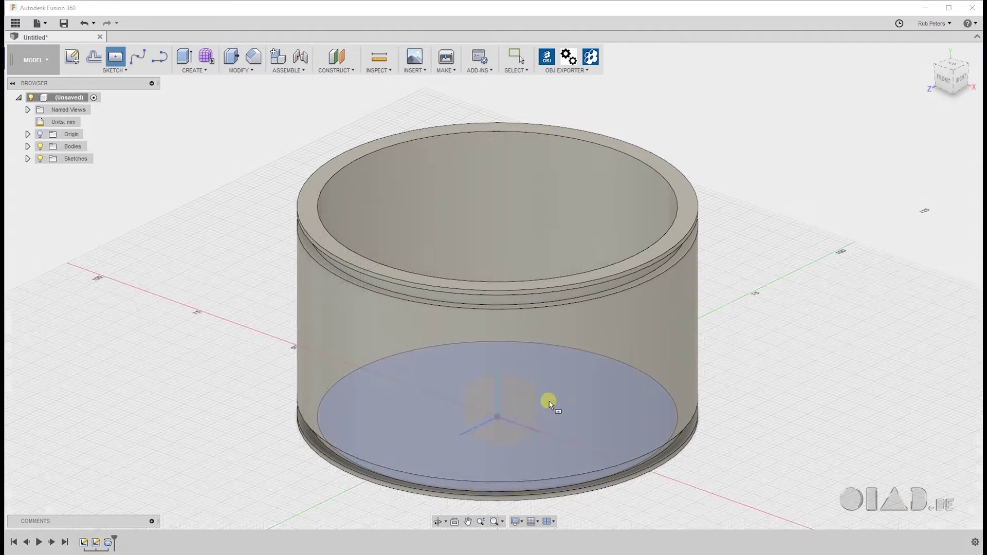
{"action": "middle_click_drag", "start_coordinate": [549, 403], "coordinate": [547, 309]}
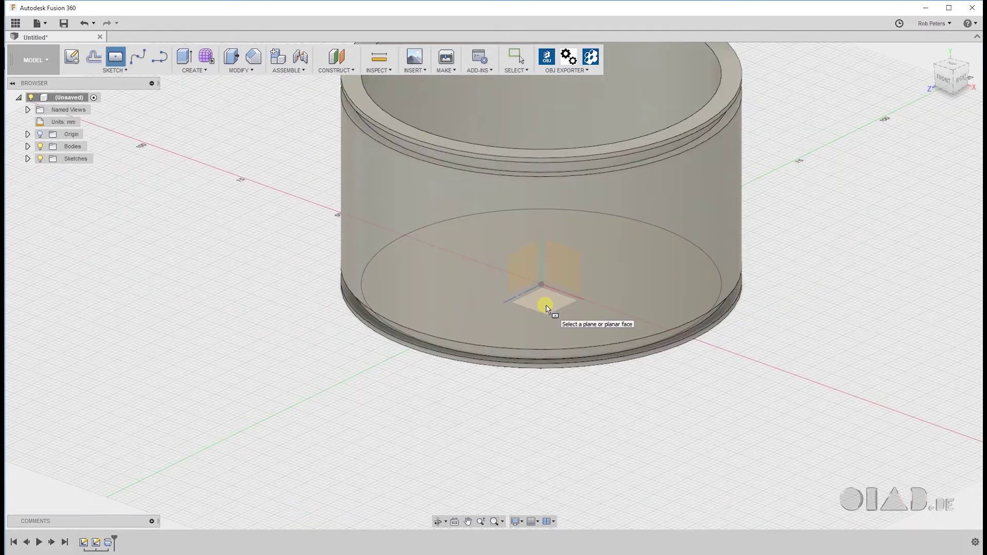
{"action": "left_click", "coordinate": [546, 308]}
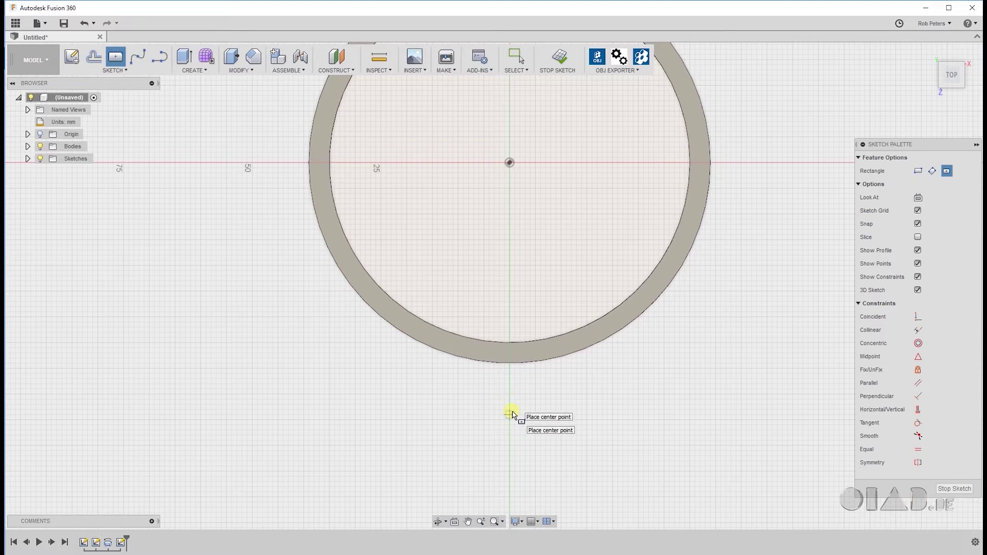
{"action": "left_click", "coordinate": [510, 414]}
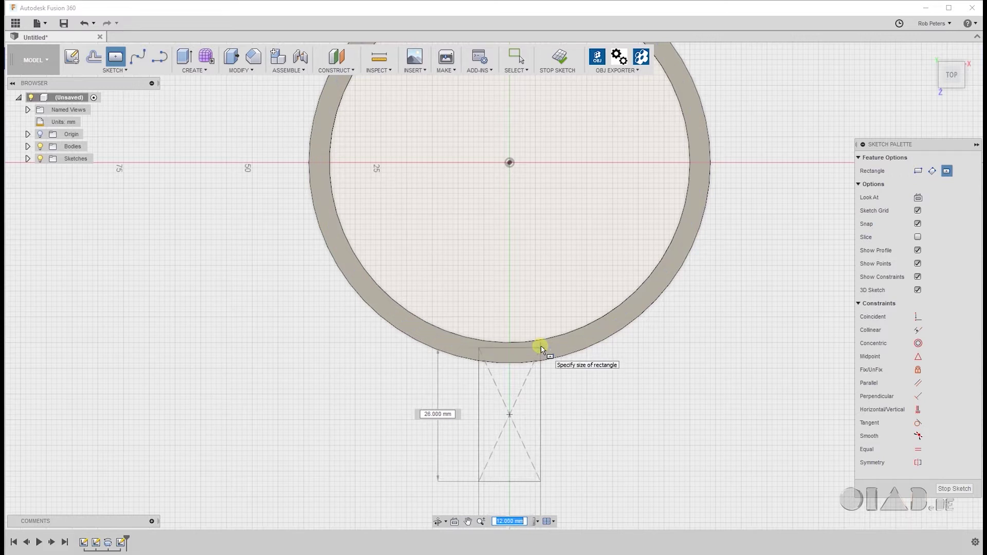
{"action": "left_click", "coordinate": [541, 350]}
{"action": "scroll", "coordinate": [549, 425], "scroll_direction": "up", "scroll_amount": 2}
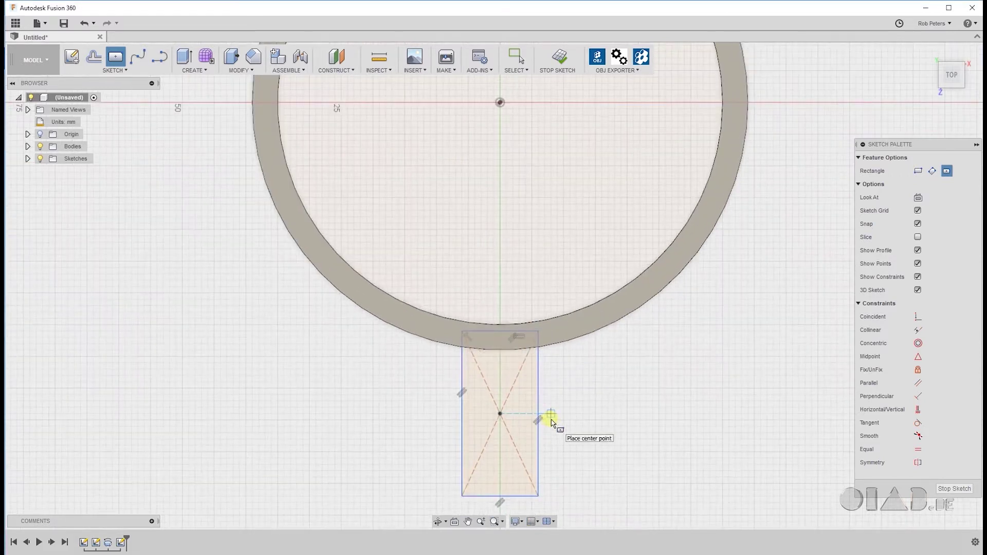
{"action": "left_click", "coordinate": [948, 481]}
{"action": "mouse_move", "coordinate": [732, 489]}
{"action": "middle_mouse_down", "text": "shift"}
{"action": "mouse_move", "coordinate": [541, 436]}
{"action": "mouse_move", "coordinate": [506, 395]}
{"action": "middle_mouse_up", "text": "shift"}
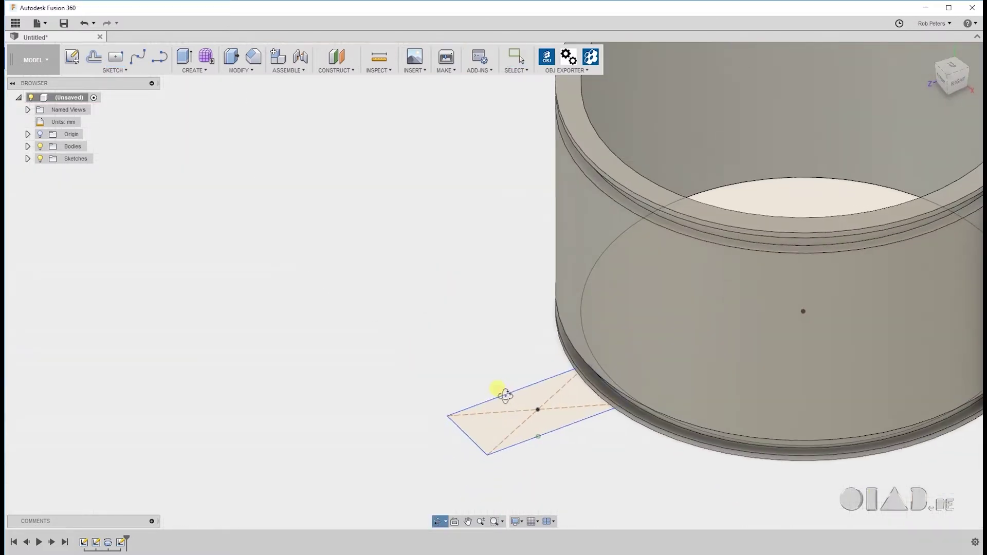
Extrude the rectangle 12 mm as a Join with the cup body
{"action": "left_click", "coordinate": [547, 416]}
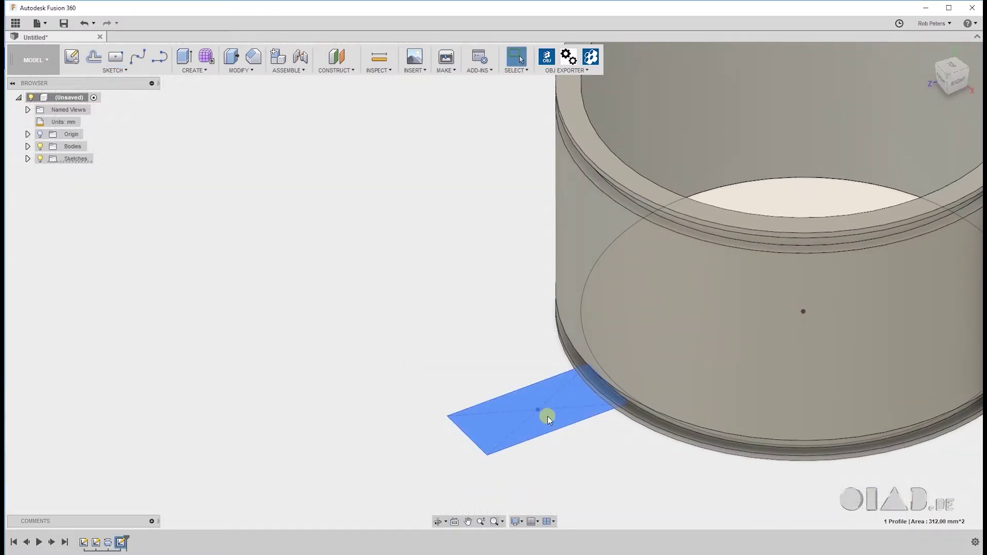
{"action": "key", "text": "e"}
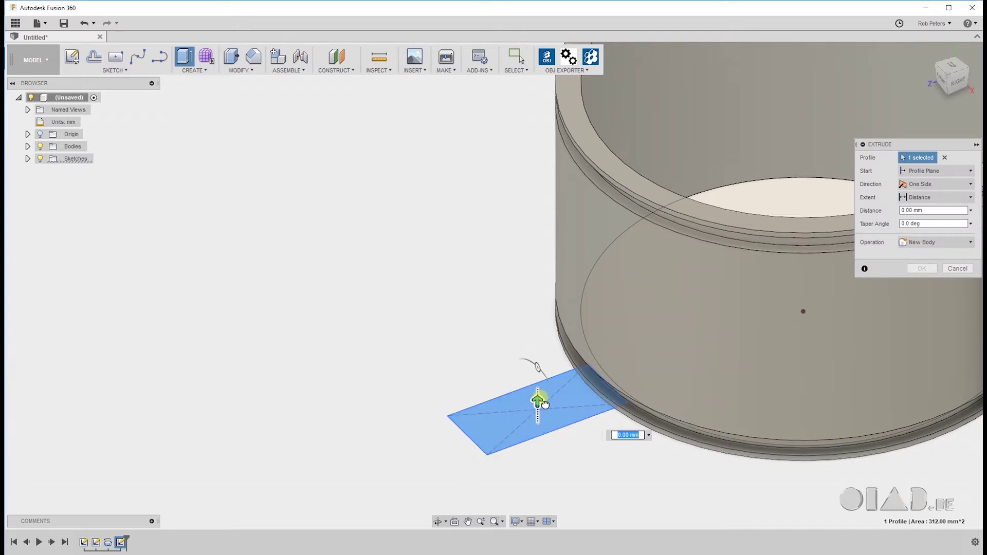
{"action": "left_click_drag", "start_coordinate": [546, 403], "coordinate": [546, 347]}
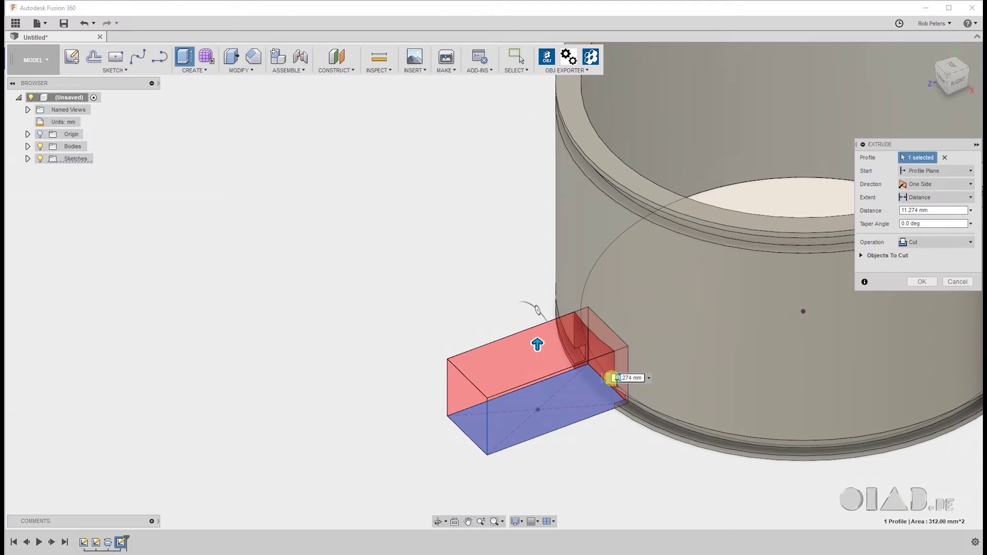
{"action": "key", "text": "BackSpace"}
{"action": "key", "text": "BackSpace"}
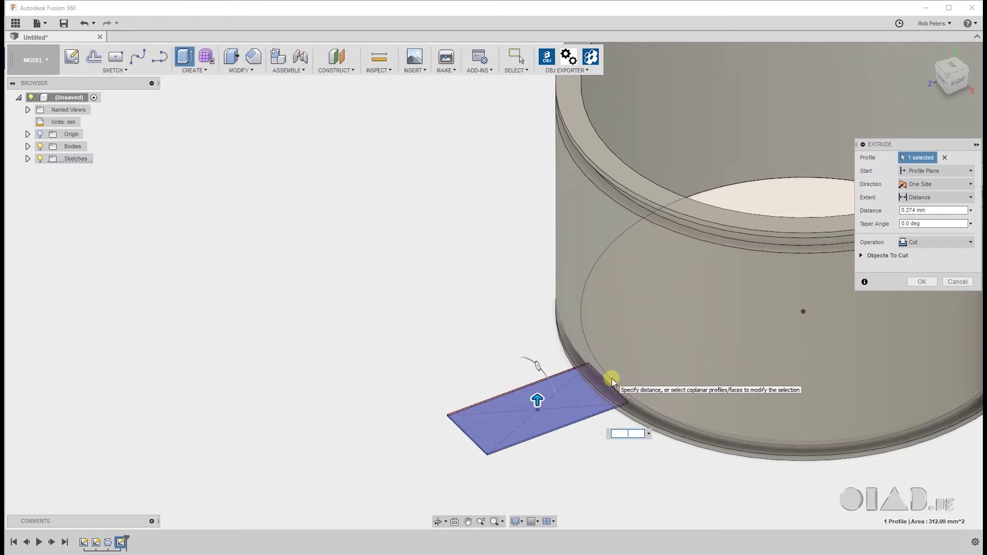
{"action": "type", "text": "12"}
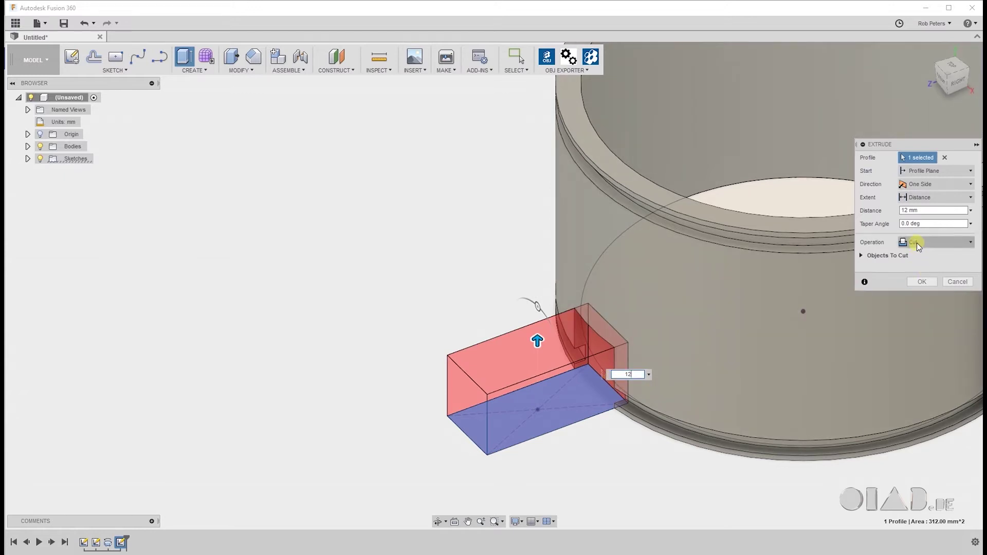
{"action": "left_click", "coordinate": [917, 242]}
{"action": "left_click", "coordinate": [921, 255]}
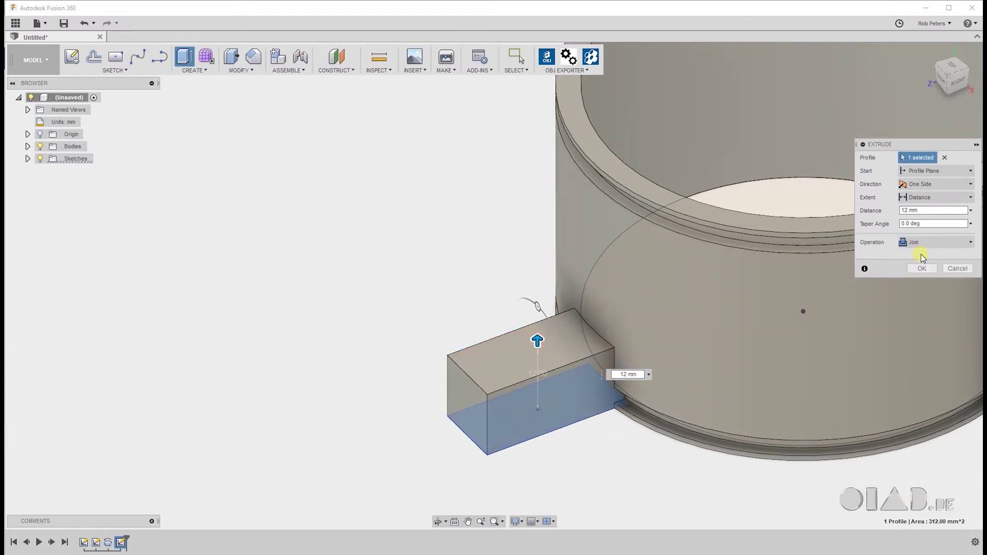
{"action": "left_click", "coordinate": [922, 269]}
Press-pull the block's outer end face by -5 mm
{"action": "middle_click_drag", "start_coordinate": [567, 412], "coordinate": [567, 391], "text": "shift"}
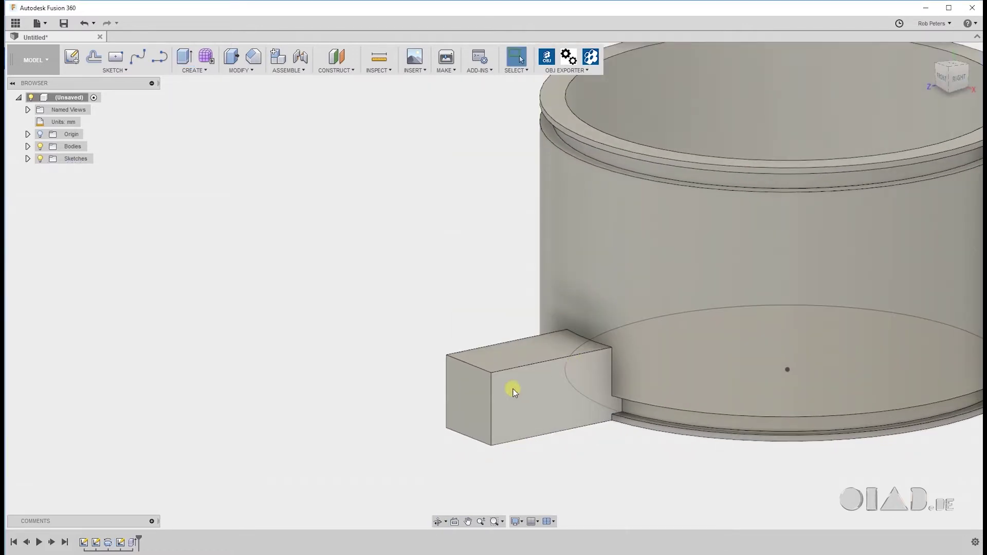
{"action": "left_click", "coordinate": [483, 407]}
{"action": "key", "text": "q"}
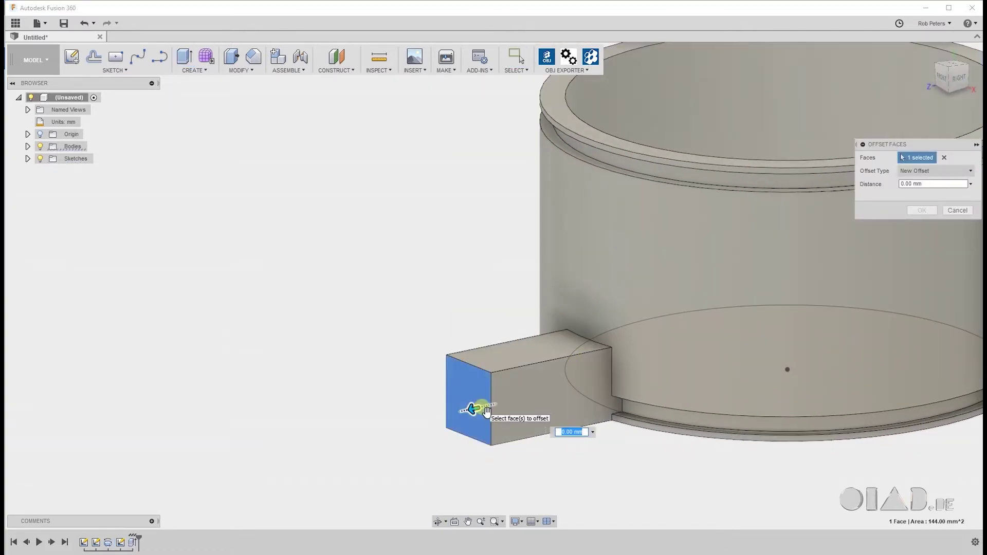
{"action": "type", "text": "-5"}
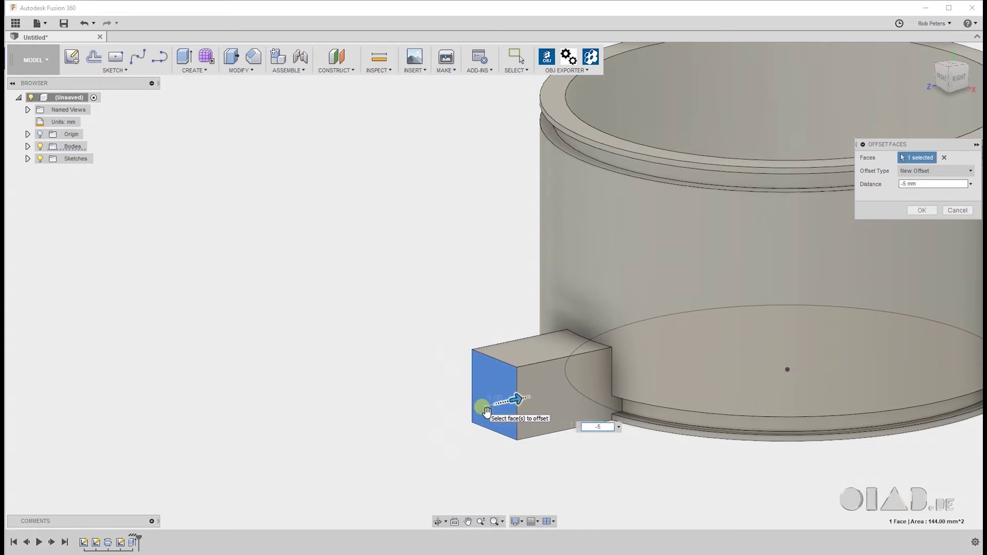
{"action": "key", "text": "Return"}
On the block's side face, sketch a 3.2 mm circle and a concentric circle reaching the block's bottom
{"action": "key", "text": "c"}
{"action": "left_click", "coordinate": [546, 404]}
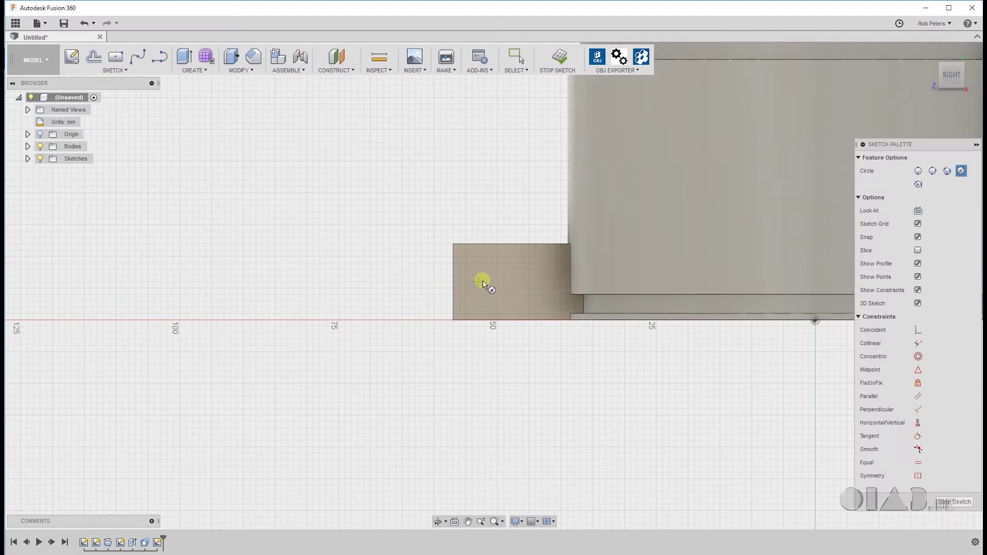
{"action": "scroll", "coordinate": [496, 292], "scroll_direction": "up", "scroll_amount": 3}
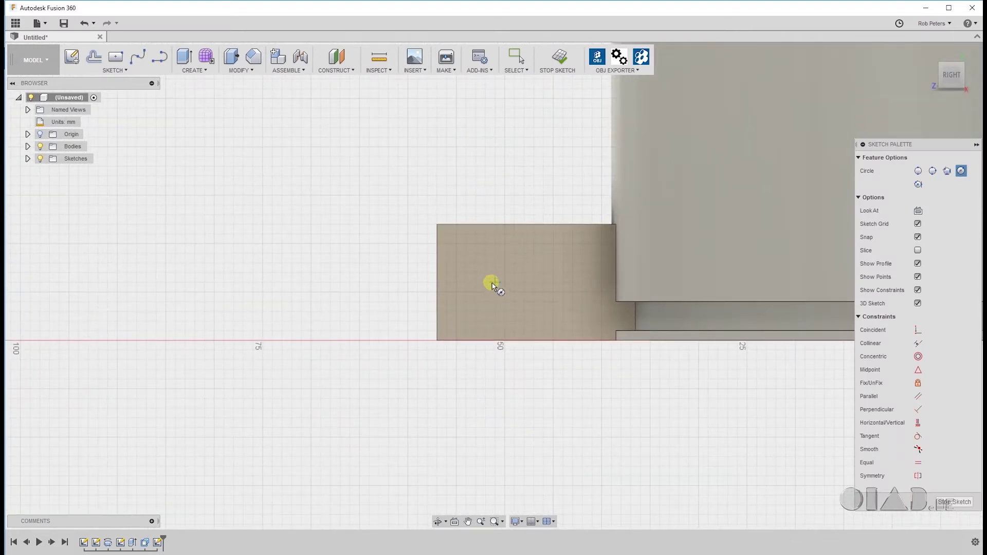
{"action": "left_click", "coordinate": [494, 283]}
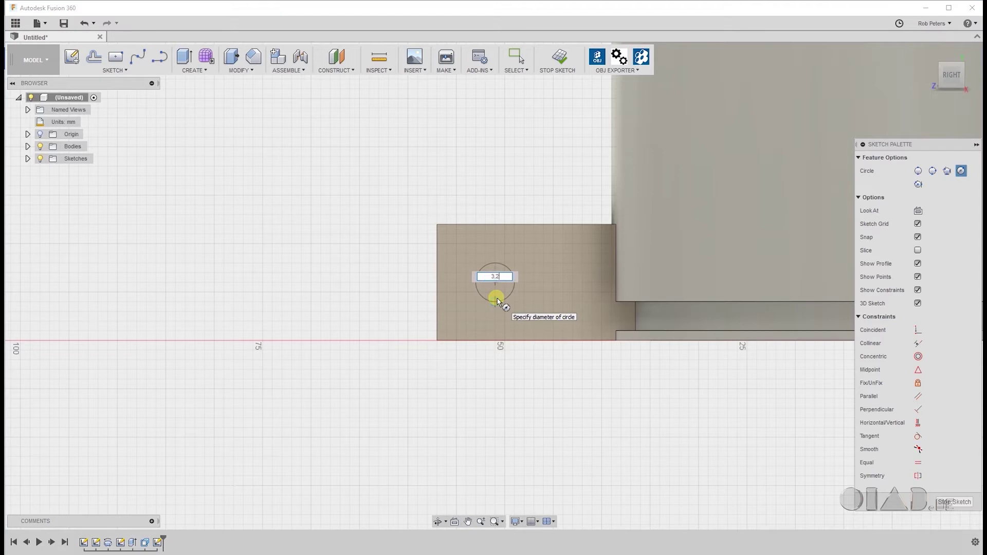
{"action": "key", "text": "Return"}
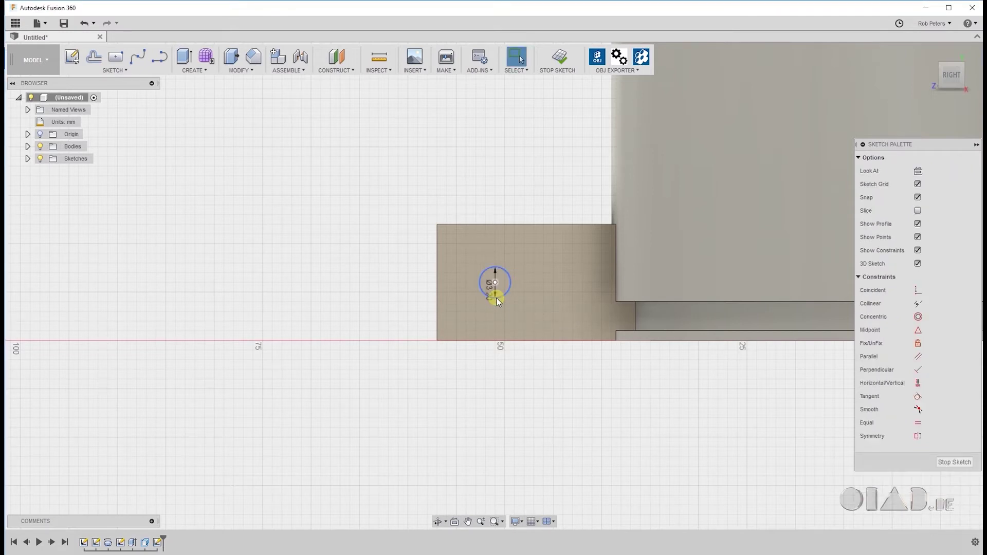
{"action": "key", "text": "c"}
{"action": "left_click", "coordinate": [495, 282]}
{"action": "left_click", "coordinate": [492, 341]}
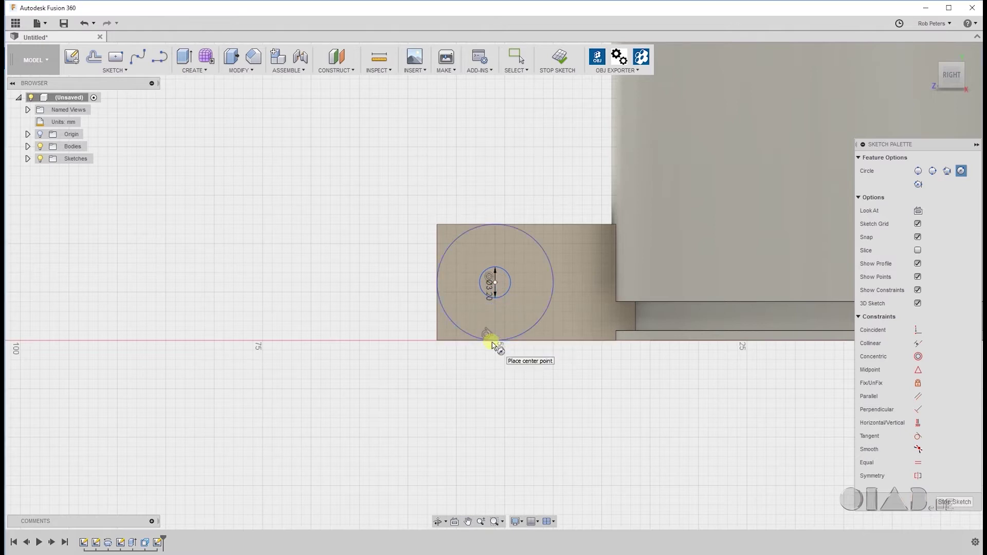
{"action": "left_click", "coordinate": [957, 496]}
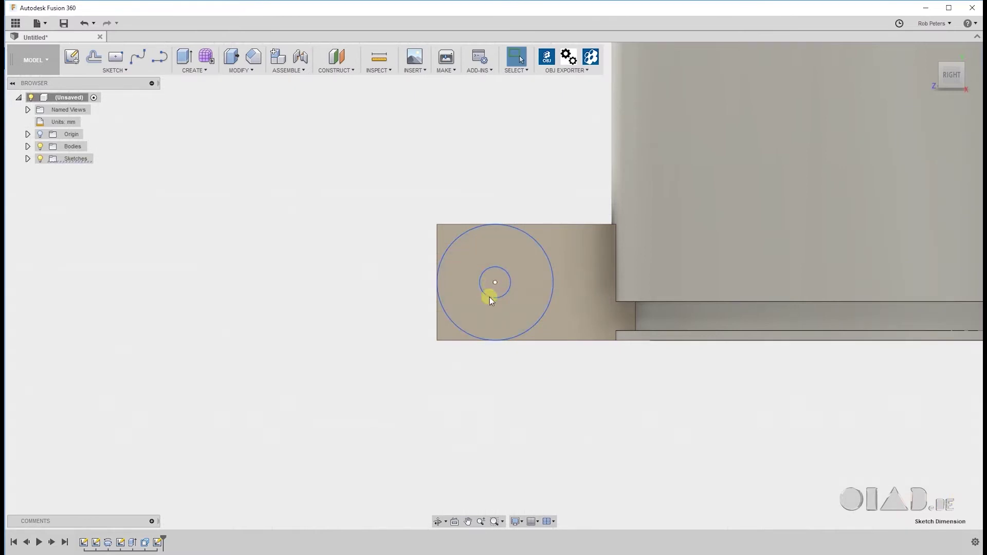
{"action": "middle_click_drag", "start_coordinate": [485, 314], "coordinate": [506, 333], "text": "shift"}
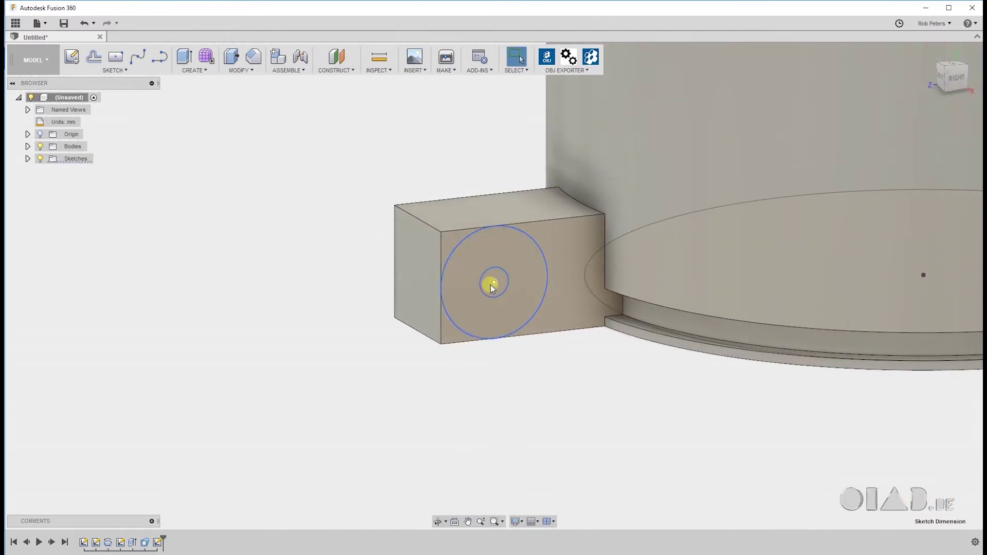
Extrude-cut both corner regions and the 3.2 mm circle through the block to round the tab
{"action": "left_click", "coordinate": [452, 340]}
{"action": "left_click", "coordinate": [448, 242]}
{"action": "scroll", "coordinate": [499, 314], "scroll_direction": "up", "scroll_amount": 3}
{"action": "left_click", "coordinate": [495, 275]}
{"action": "scroll", "coordinate": [537, 359], "scroll_direction": "down", "scroll_amount": 3}
{"action": "key", "text": "e"}
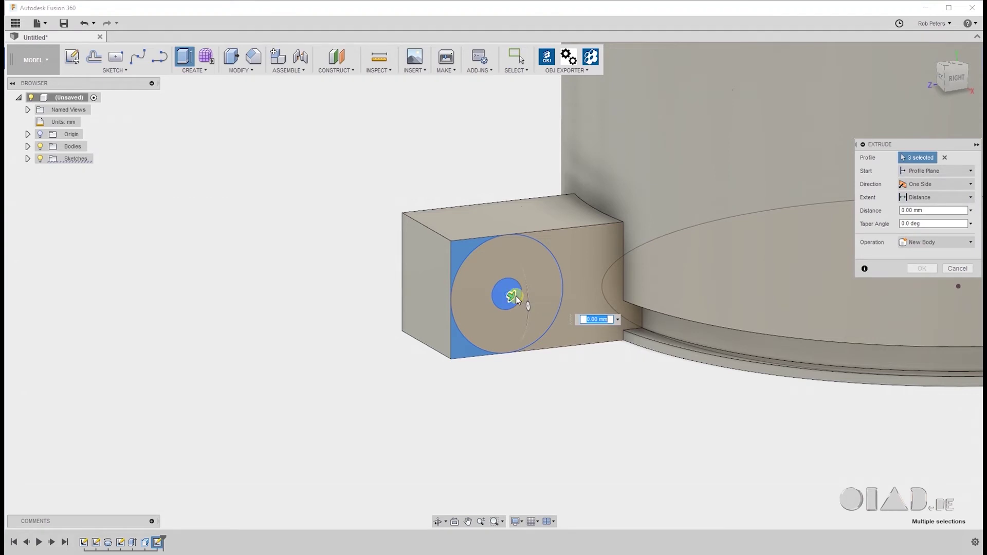
{"action": "left_click_drag", "start_coordinate": [517, 297], "coordinate": [385, 283]}
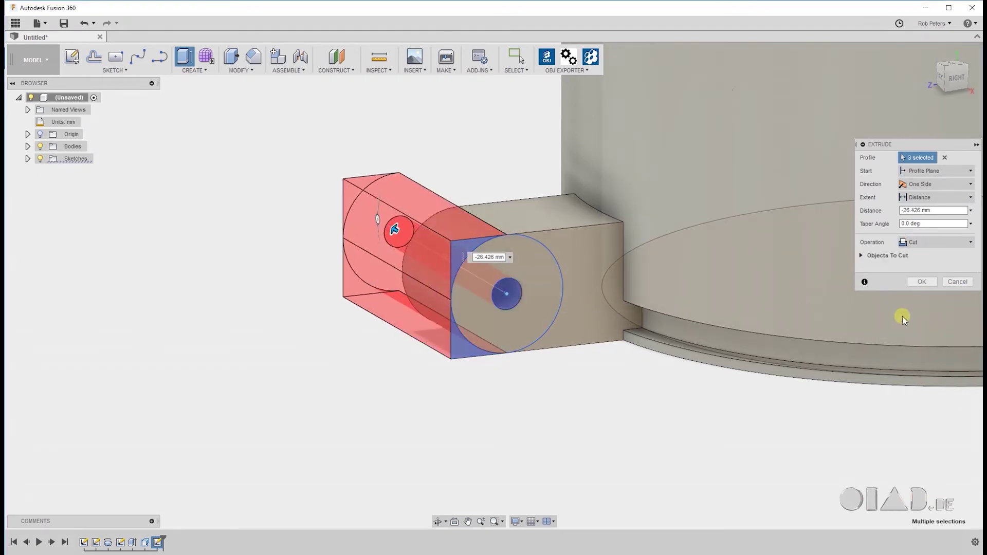
{"action": "left_click", "coordinate": [923, 283]}
{"action": "mouse_move", "coordinate": [506, 334]}
{"action": "middle_mouse_down", "text": "shift"}
{"action": "mouse_move", "coordinate": [474, 323]}
{"action": "mouse_move", "coordinate": [522, 326]}
{"action": "middle_mouse_up", "text": "shift"}
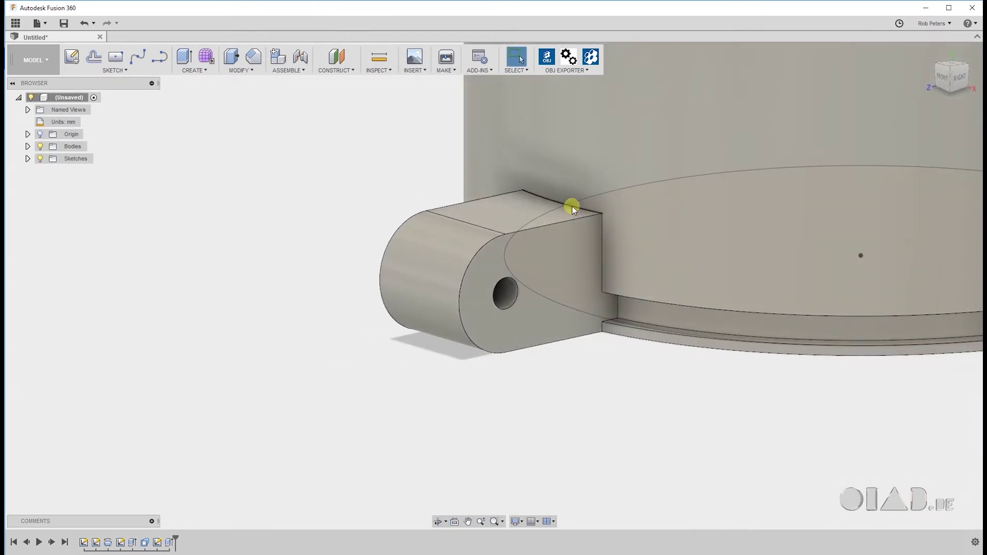
Apply the fillet blending the tab's top face into the cup wall
{"action": "scroll", "coordinate": [572, 208], "scroll_direction": "down", "scroll_amount": 6}
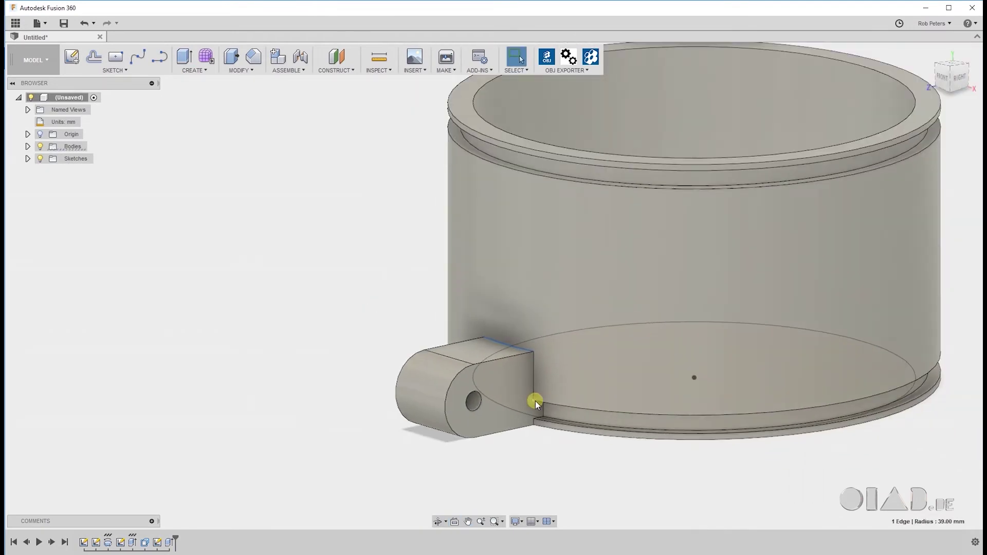
{"action": "key", "text": "f"}
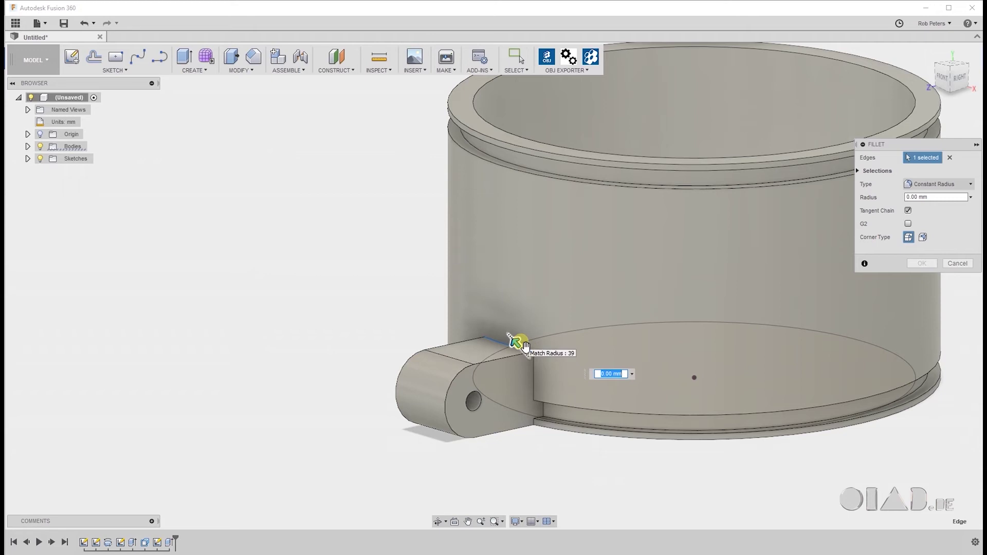
{"action": "key", "text": "Return"}
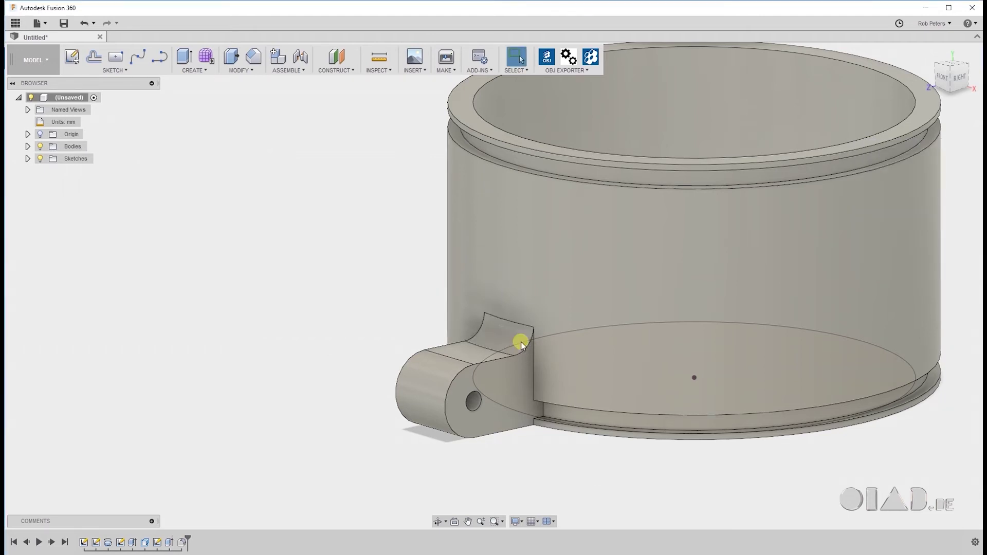
Turn the cup to its underside and select the bottom step edges
{"action": "middle_click_drag", "start_coordinate": [640, 370], "coordinate": [689, 375], "text": "shift"}
{"action": "middle_click_drag", "start_coordinate": [691, 334], "coordinate": [686, 382], "text": "shift"}
{"action": "left_click", "coordinate": [672, 415]}
{"action": "scroll", "coordinate": [686, 390], "scroll_direction": "up", "scroll_amount": 3}
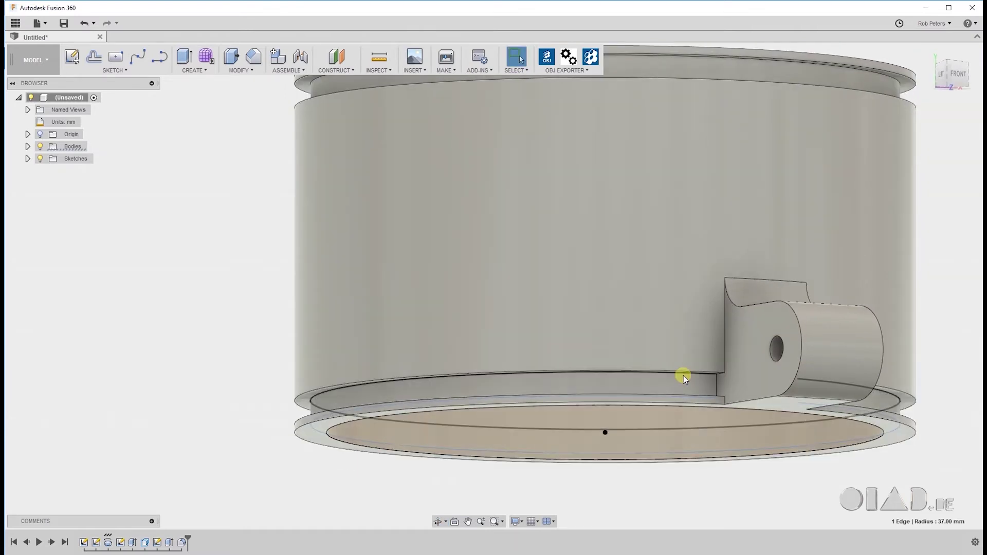
{"action": "left_click", "coordinate": [683, 375]}
Fillet six groove and rim edges at the cup's top and bottom with a 2 mm radius
{"action": "left_click", "coordinate": [696, 389]}
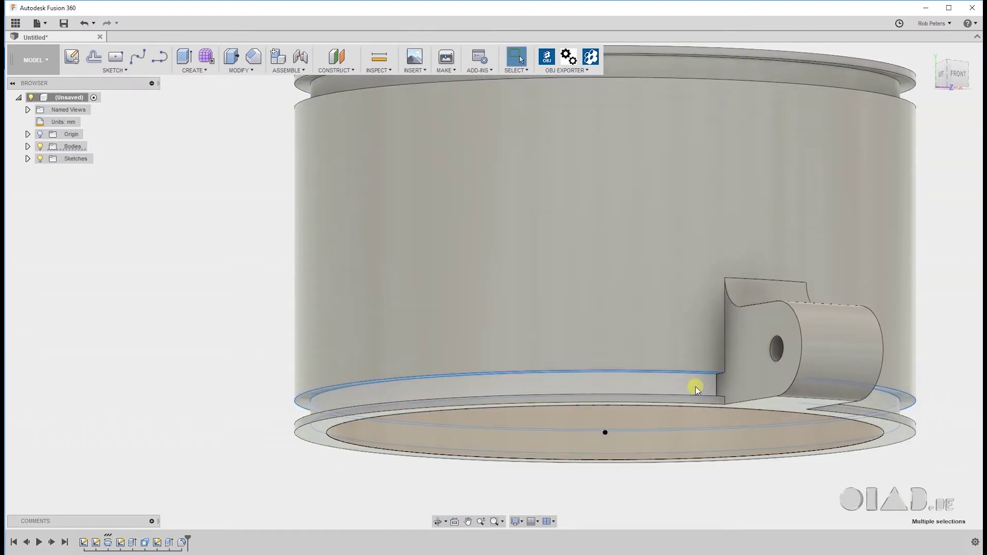
{"action": "key", "text": "f"}
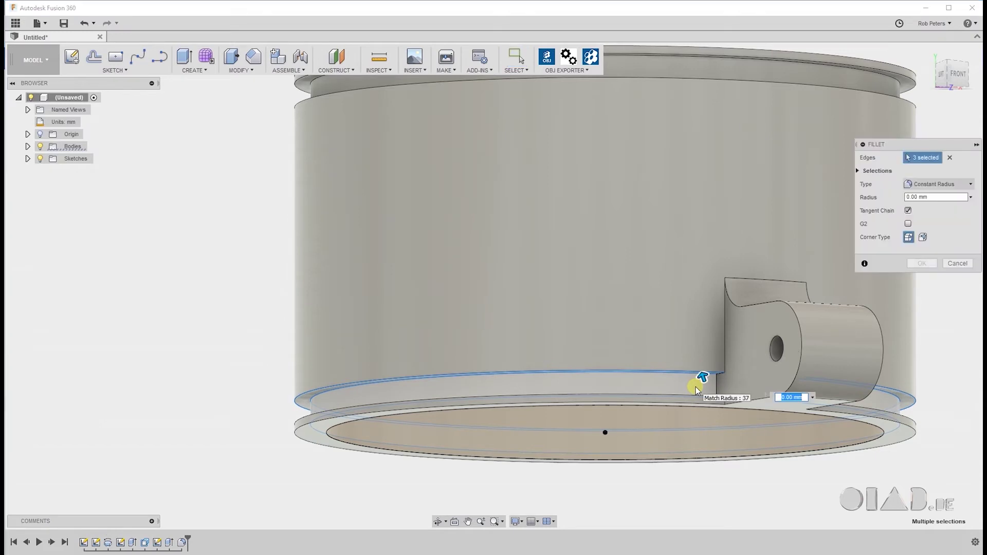
{"action": "key", "text": "Return"}
{"action": "middle_click_drag", "start_coordinate": [697, 383], "coordinate": [672, 271], "text": "shift"}
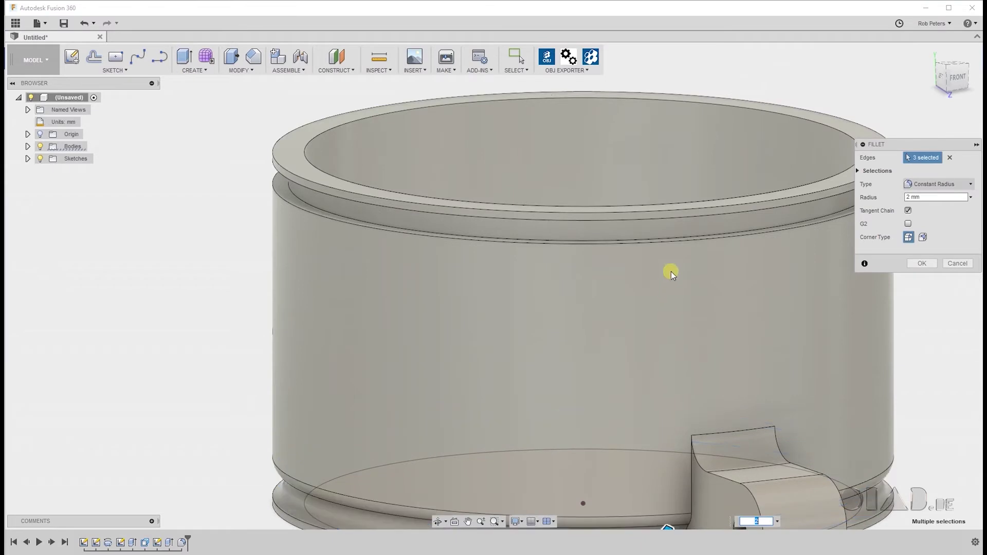
{"action": "left_click", "coordinate": [650, 243]}
{"action": "middle_click_drag", "start_coordinate": [609, 242], "coordinate": [637, 210], "text": "shift"}
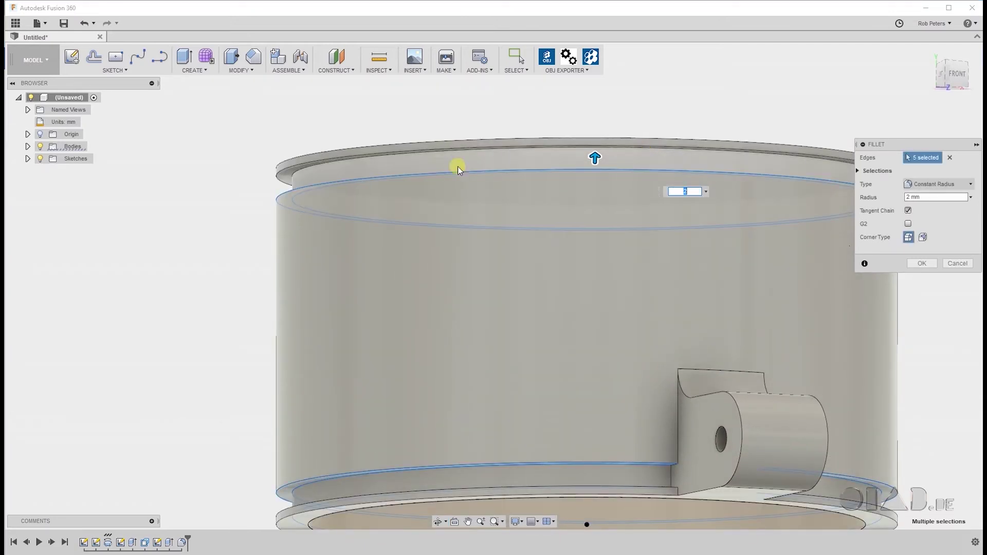
{"action": "left_click", "coordinate": [418, 153]}
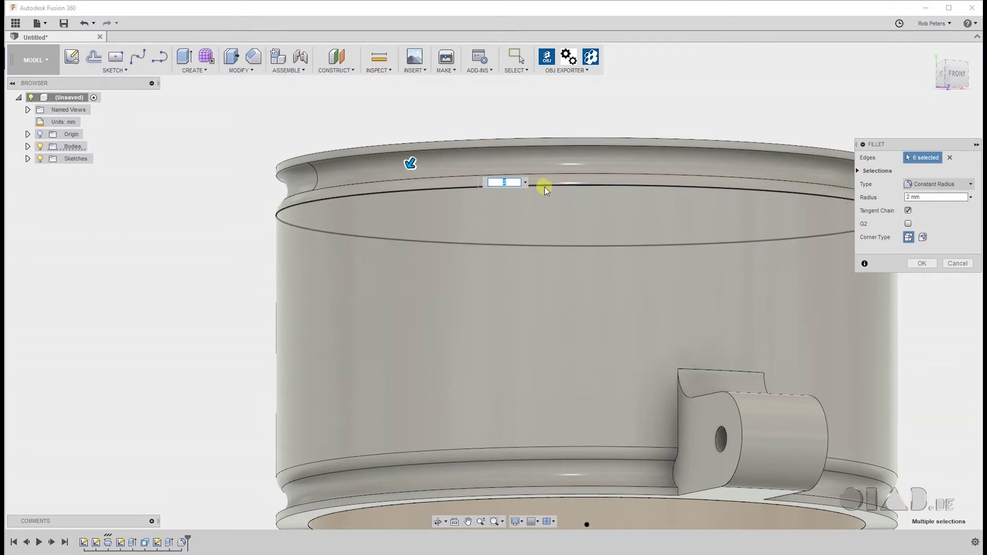
{"action": "left_click", "coordinate": [912, 264]}
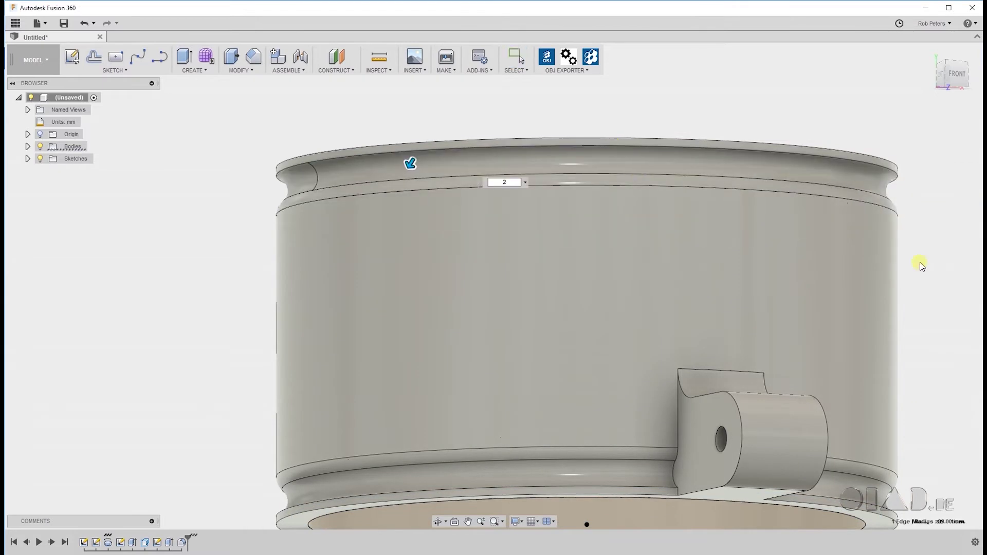
{"action": "middle_click_drag", "start_coordinate": [622, 297], "coordinate": [619, 225]}
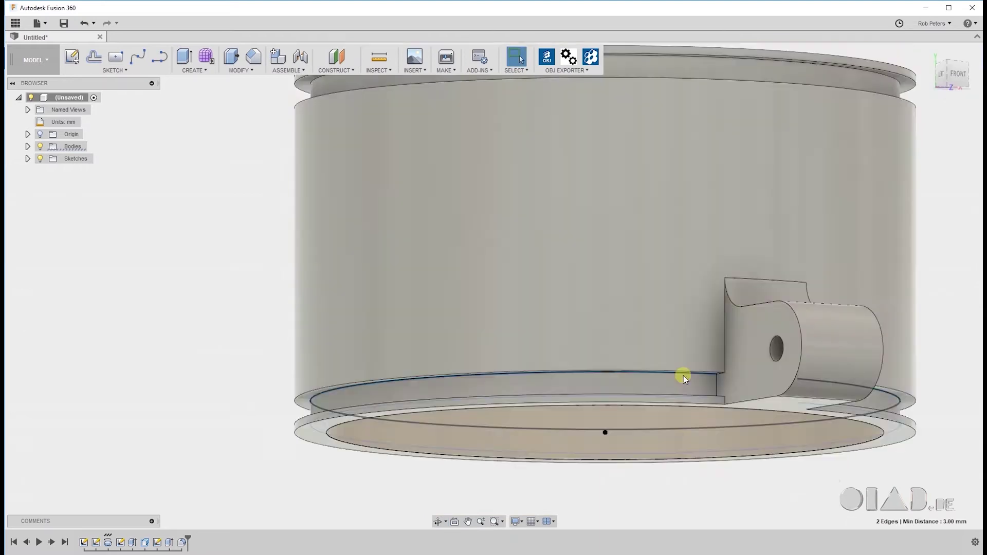
Fillet the cup's bottom rim edges at 1 mm
{"action": "left_click", "coordinate": [554, 450]}
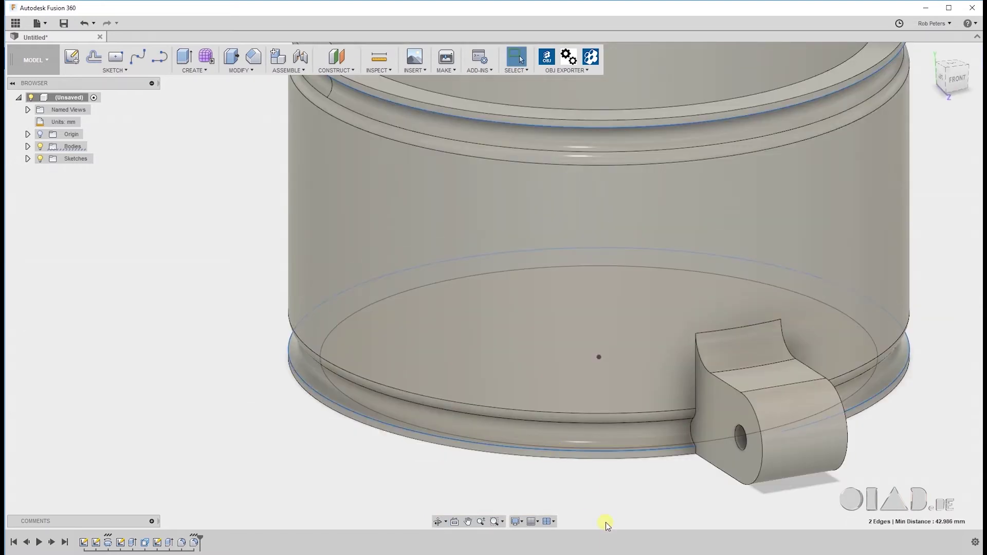
{"action": "key", "text": "f"}
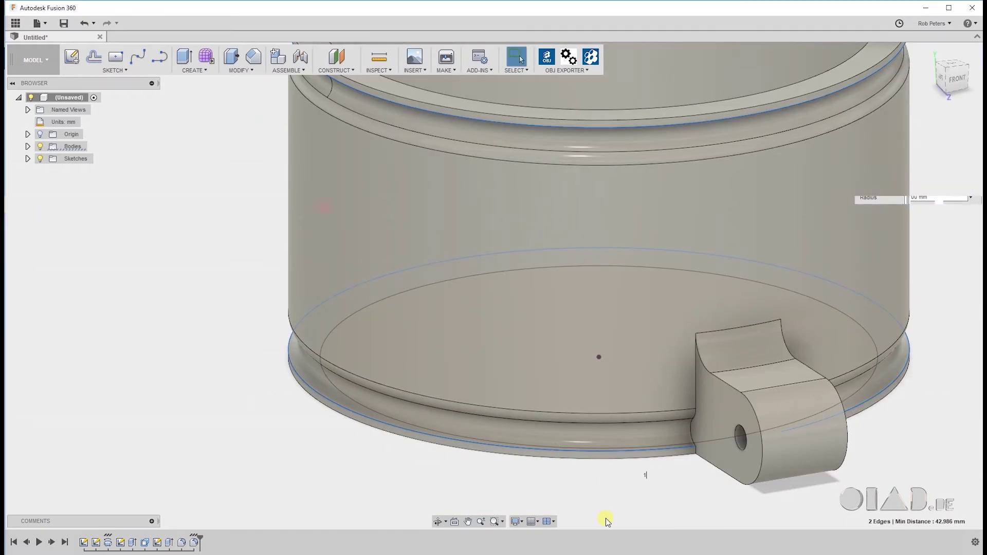
{"action": "key", "text": "f"}
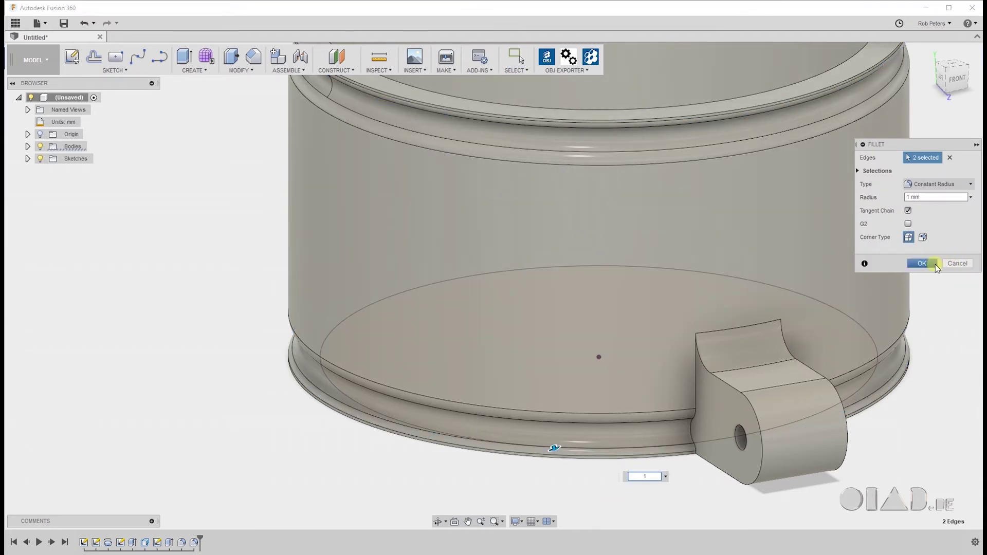
{"action": "left_click", "coordinate": [922, 263]}
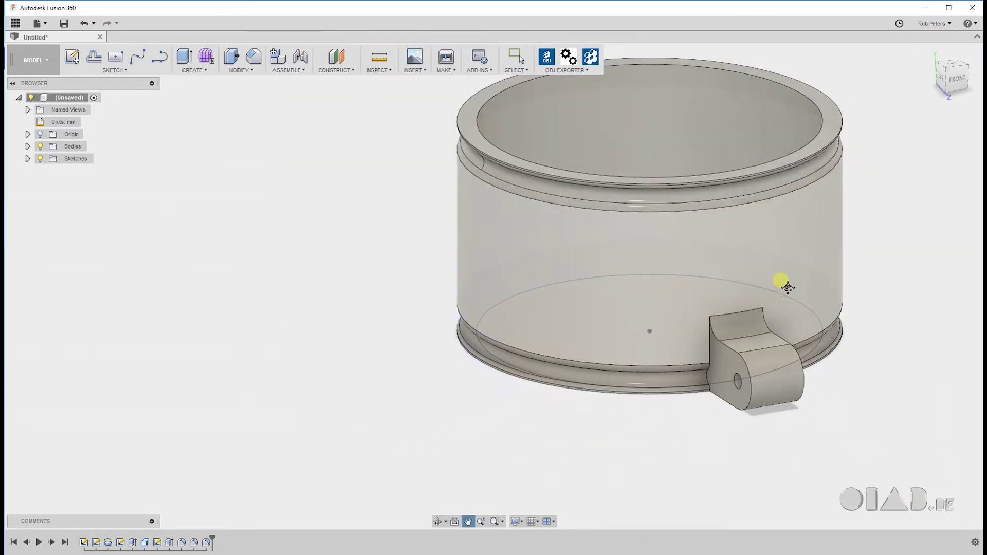
Fillet the lug's vertical joining edges to the cup wall at 2 mm
{"action": "middle_click_drag", "start_coordinate": [780, 279], "coordinate": [668, 318], "text": "shift"}
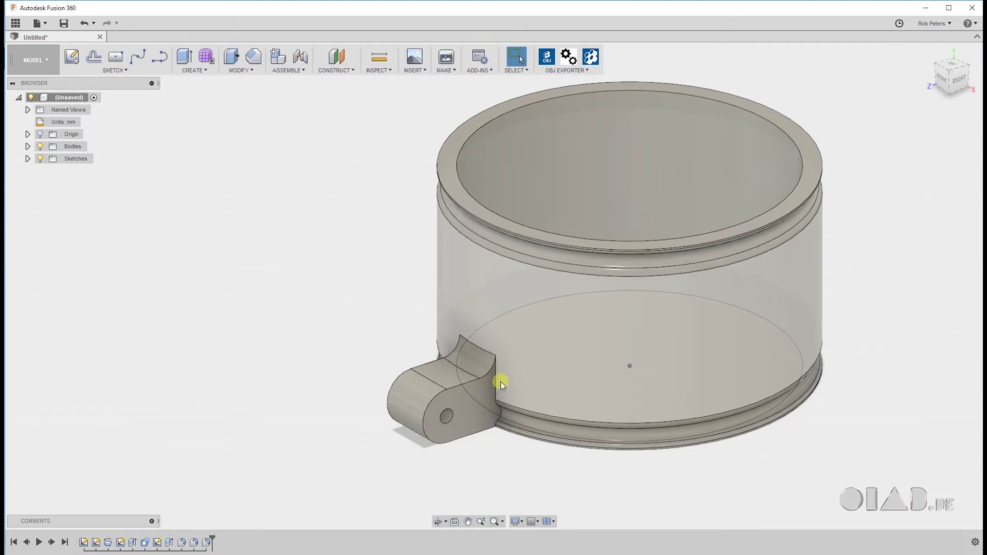
{"action": "middle_click_drag", "start_coordinate": [533, 410], "coordinate": [625, 406], "text": "shift"}
{"action": "key", "text": "f"}
{"action": "left_click", "coordinate": [669, 382]}
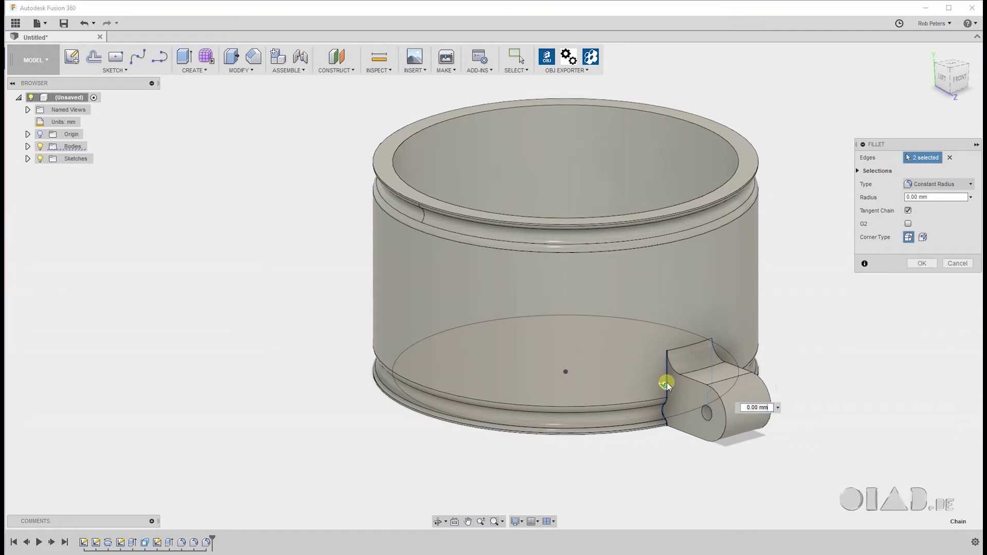
{"action": "key", "text": "Return"}
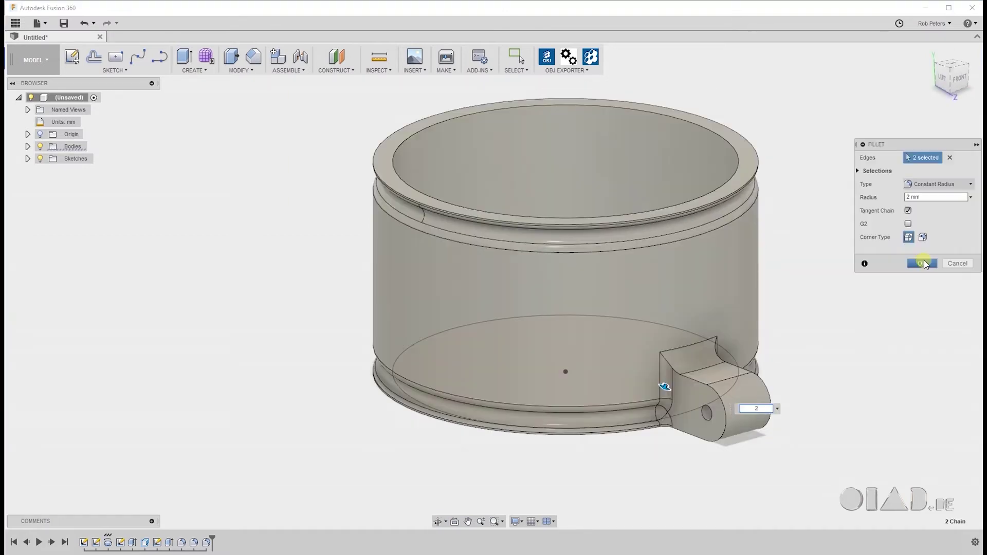
{"action": "left_click", "coordinate": [923, 263]}
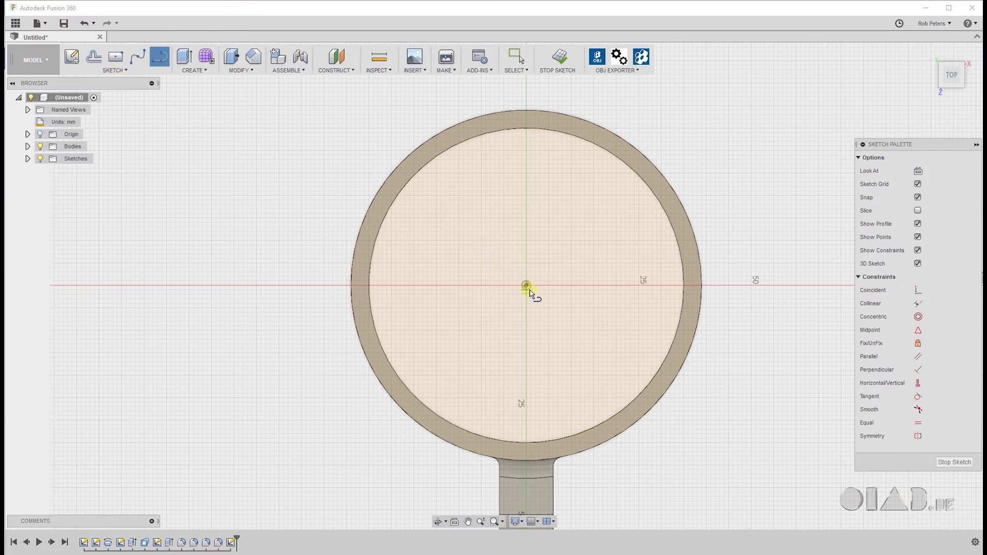
Draw centre-point arcs from the sketch origin at 45° and 135°
{"action": "left_click", "coordinate": [527, 286]}
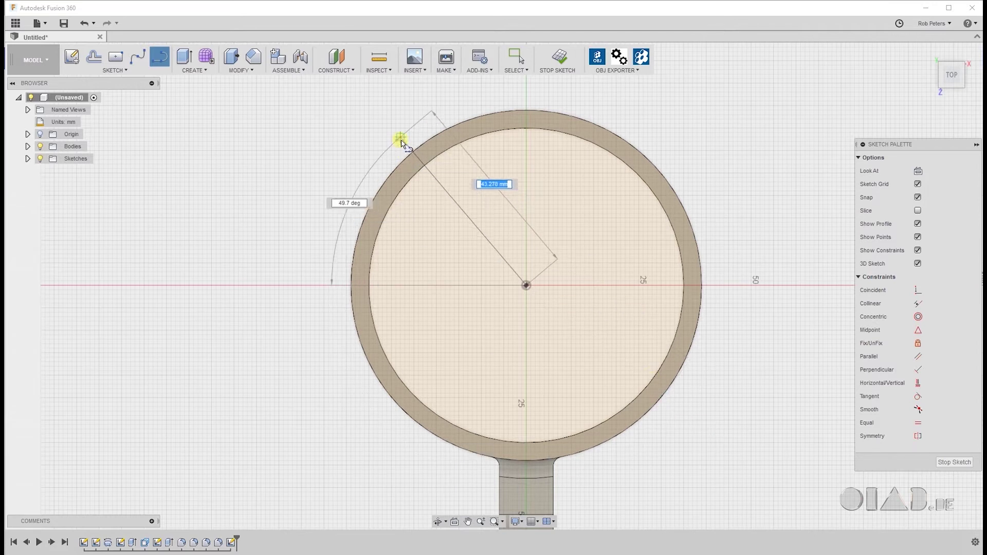
{"action": "key", "text": "Tab"}
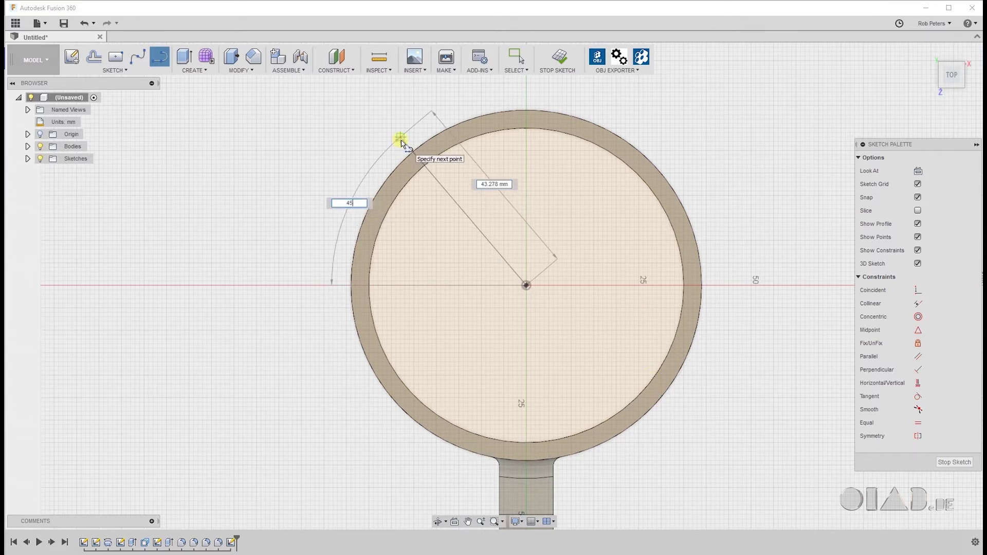
{"action": "key", "text": "Tab"}
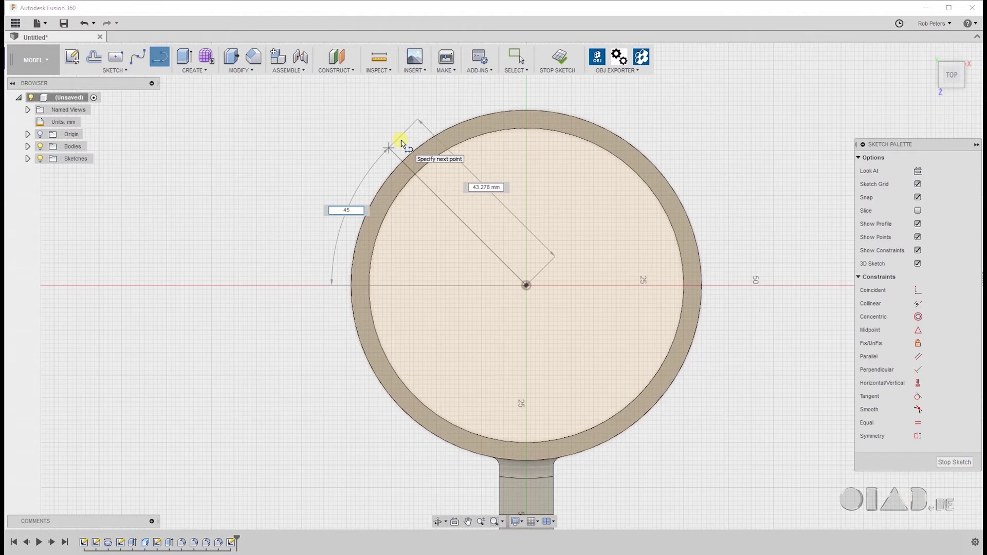
{"action": "key", "text": "Return"}
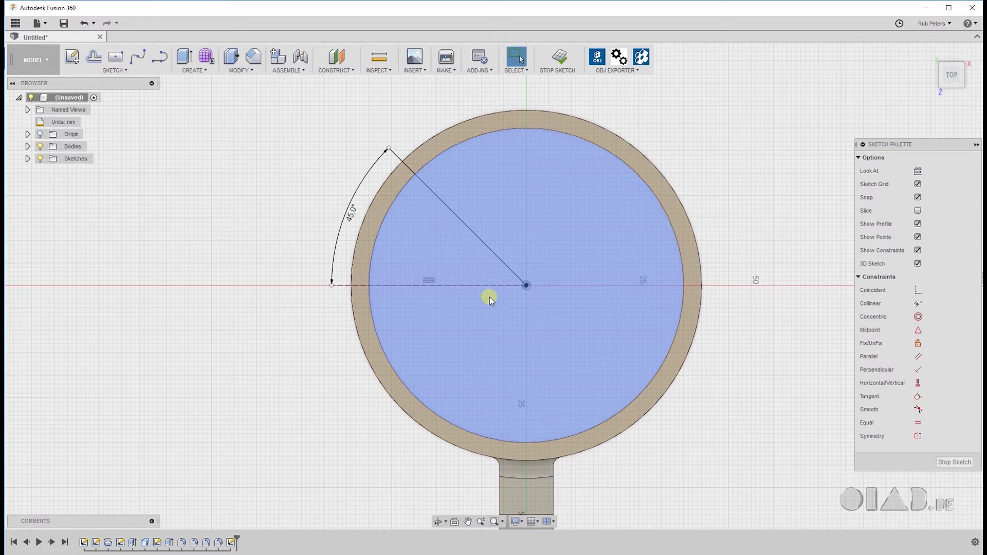
{"action": "key", "text": "t"}
{"action": "left_click", "coordinate": [526, 286]}
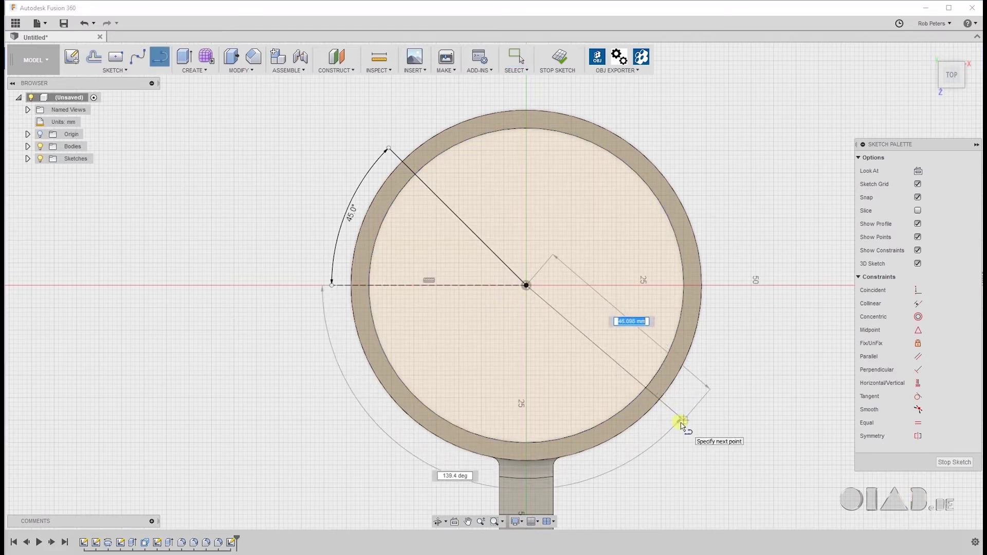
{"action": "key", "text": "Tab"}
{"action": "type", "text": "135"}
{"action": "key", "text": "Return"}
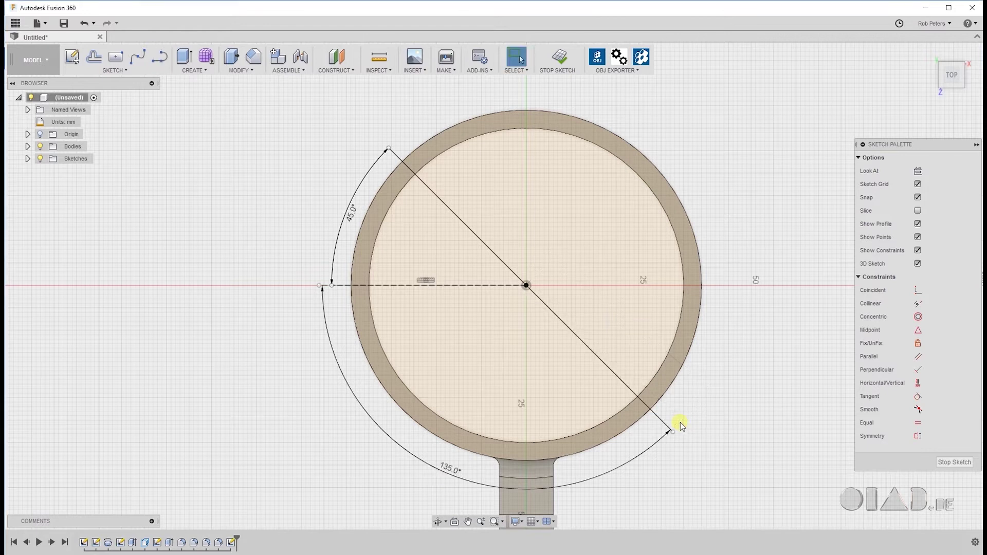
Add another arc from the centre, then draw the diagonal line from the centre to the lower left
{"action": "key", "text": "Return"}
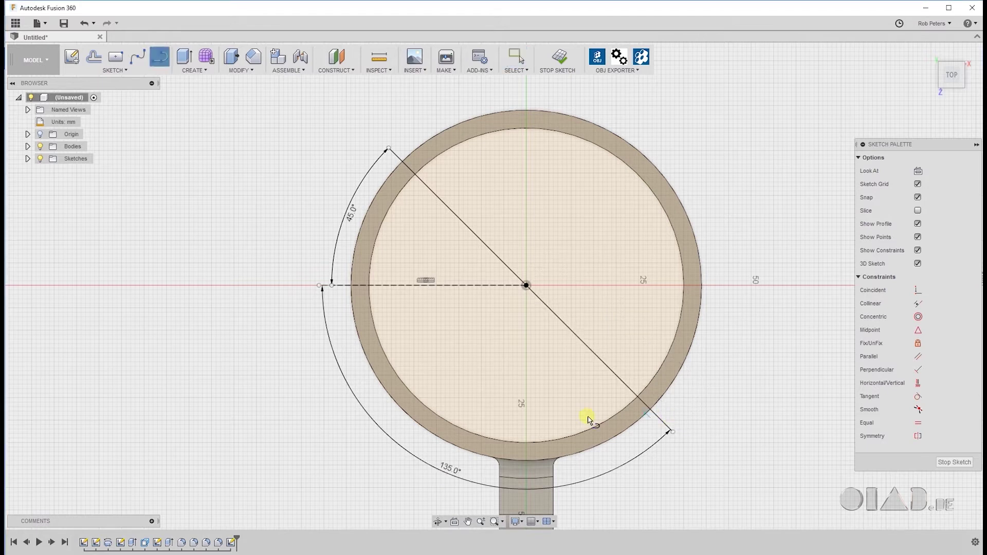
{"action": "left_click", "coordinate": [526, 285]}
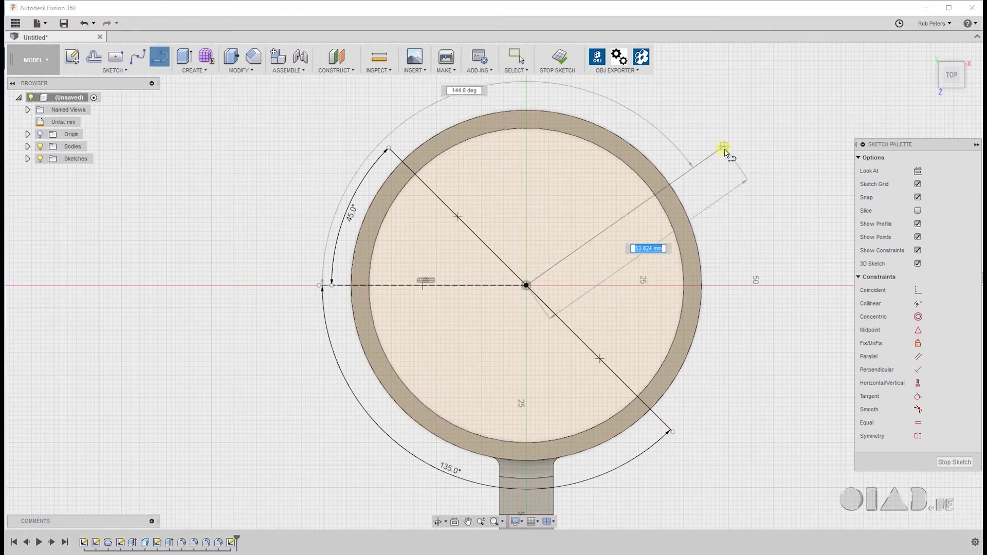
{"action": "left_click", "coordinate": [688, 124]}
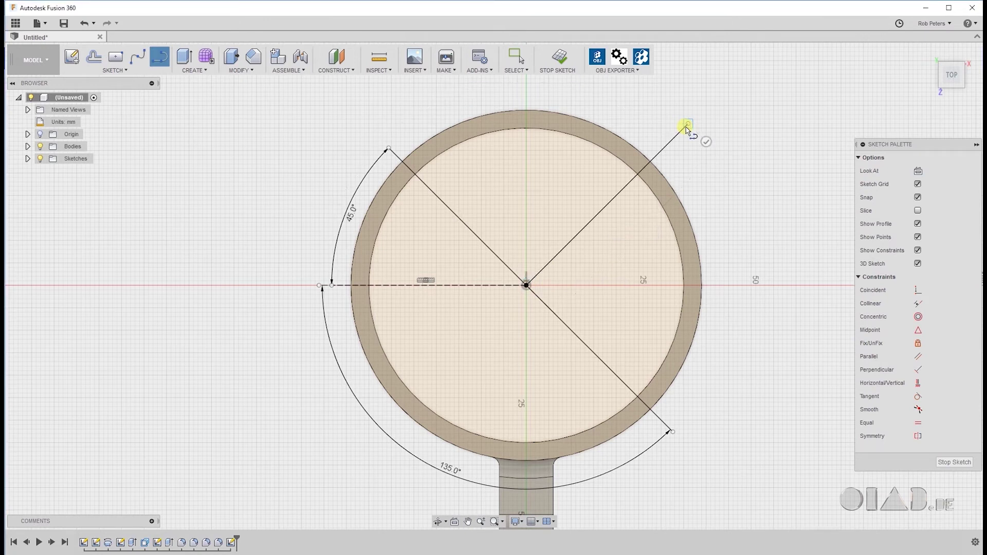
{"action": "key", "text": "Escape"}
{"action": "key", "text": "t"}
{"action": "left_click", "coordinate": [526, 286]}
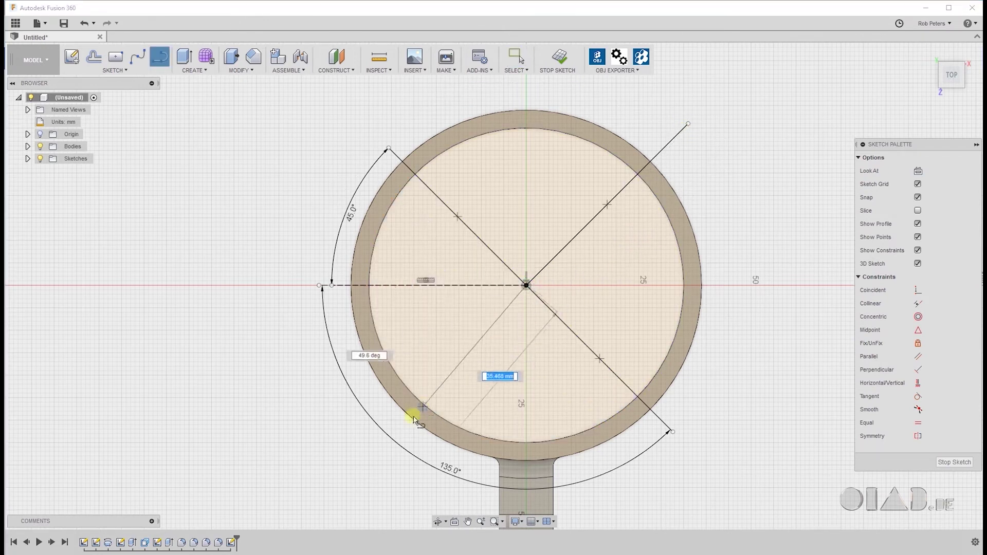
{"action": "left_click", "coordinate": [373, 439]}
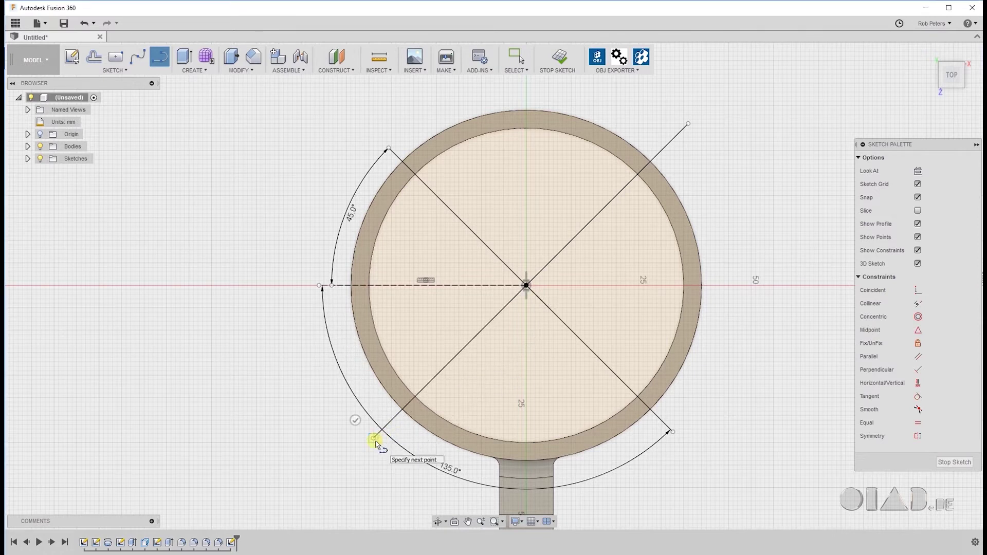
{"action": "key", "text": "Escape"}
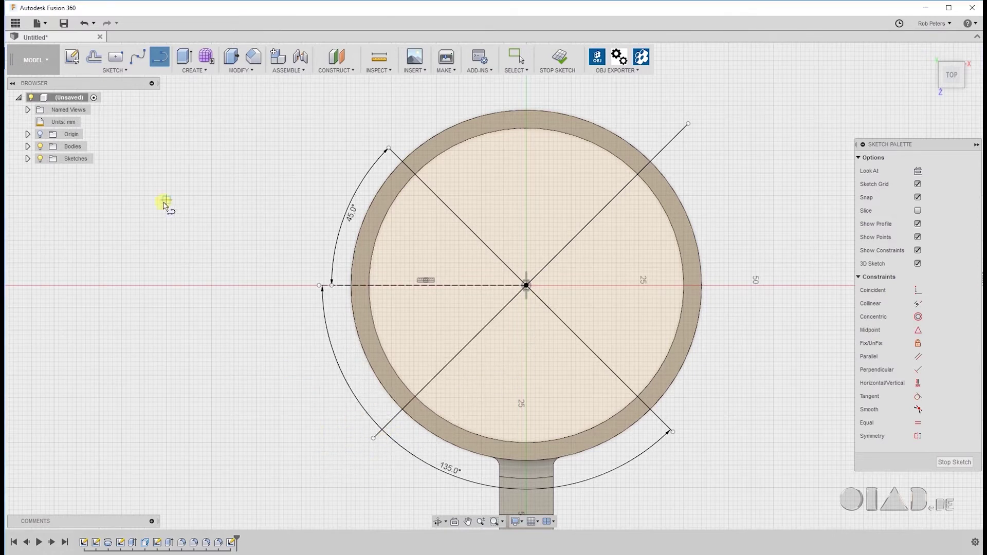
Offset the 45° diagonal by 3 mm and 5 mm, undoing a stray offset
{"action": "left_click", "coordinate": [94, 57]}
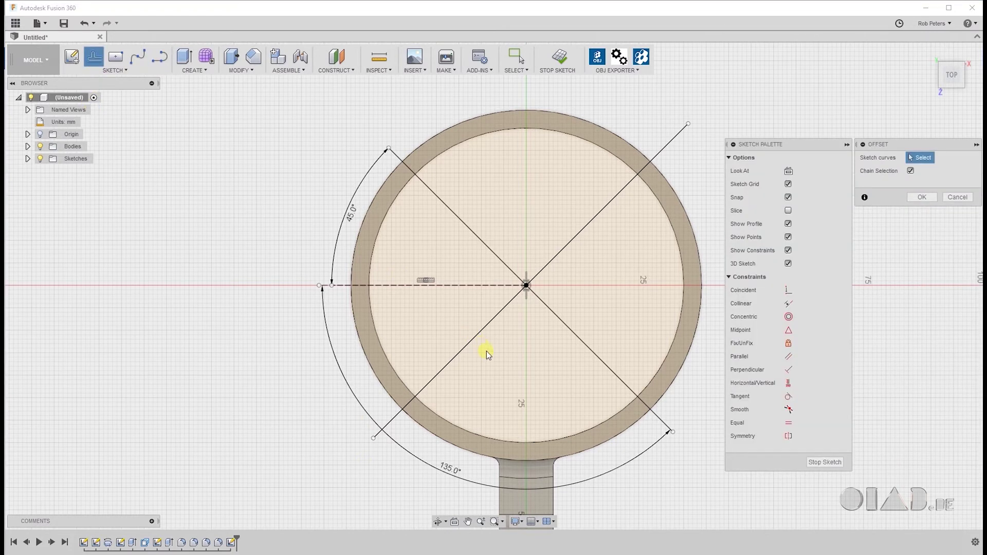
{"action": "left_click", "coordinate": [475, 338]}
{"action": "left_click", "coordinate": [560, 247]}
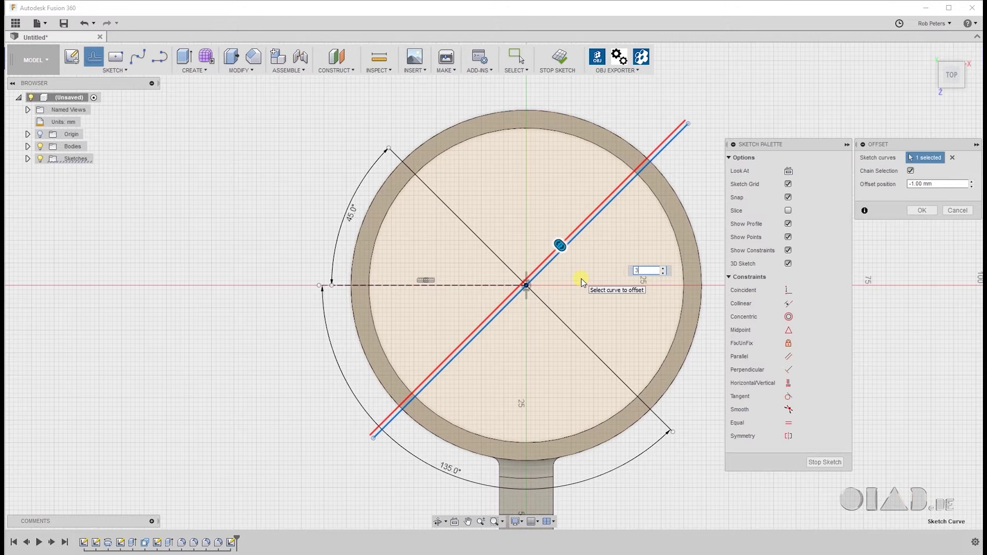
{"action": "key", "text": "Return"}
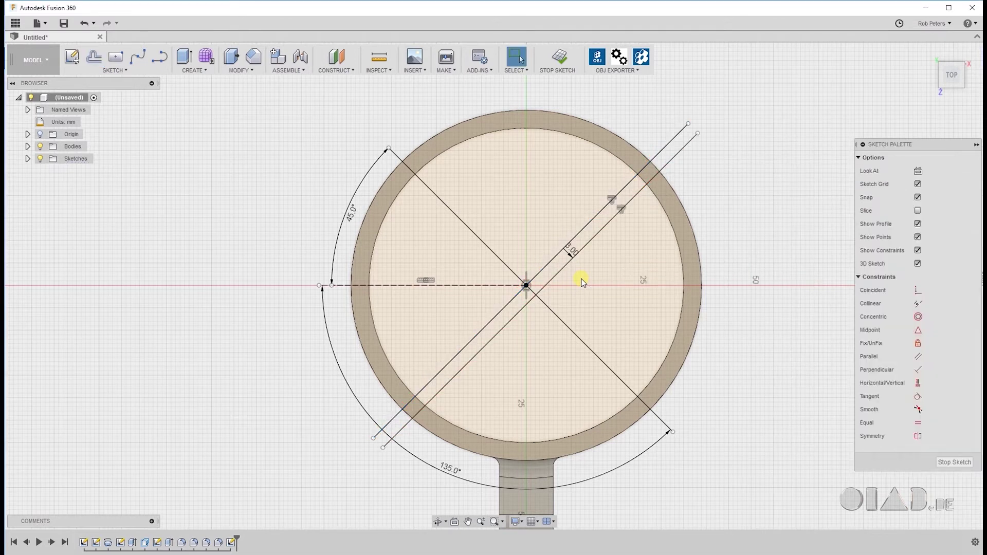
{"action": "key", "text": "o"}
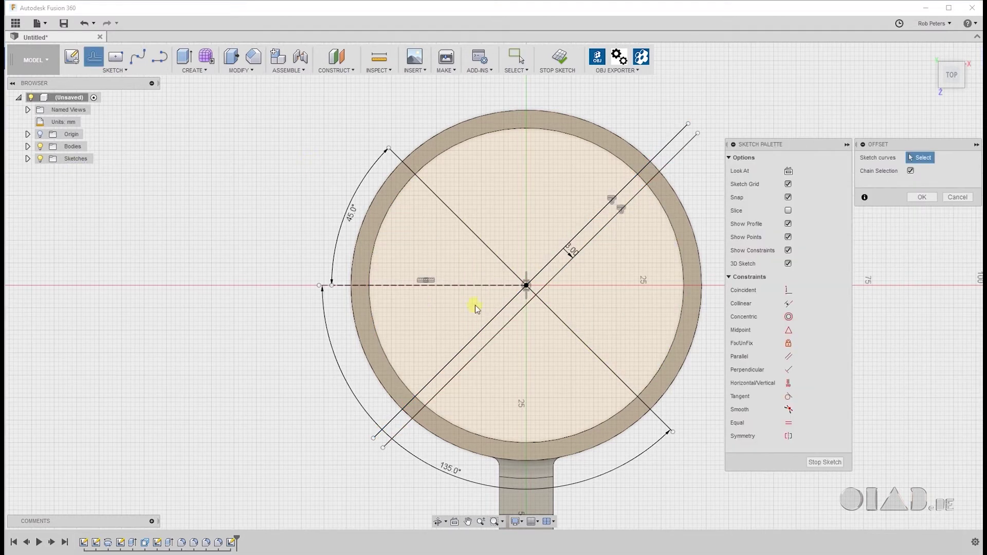
{"action": "left_click", "coordinate": [496, 317]}
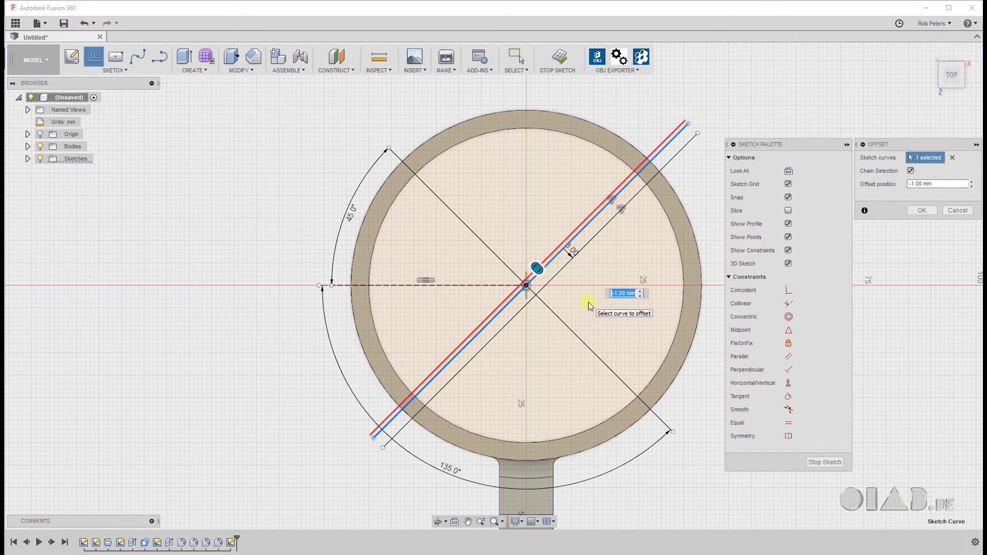
{"action": "type", "text": "5"}
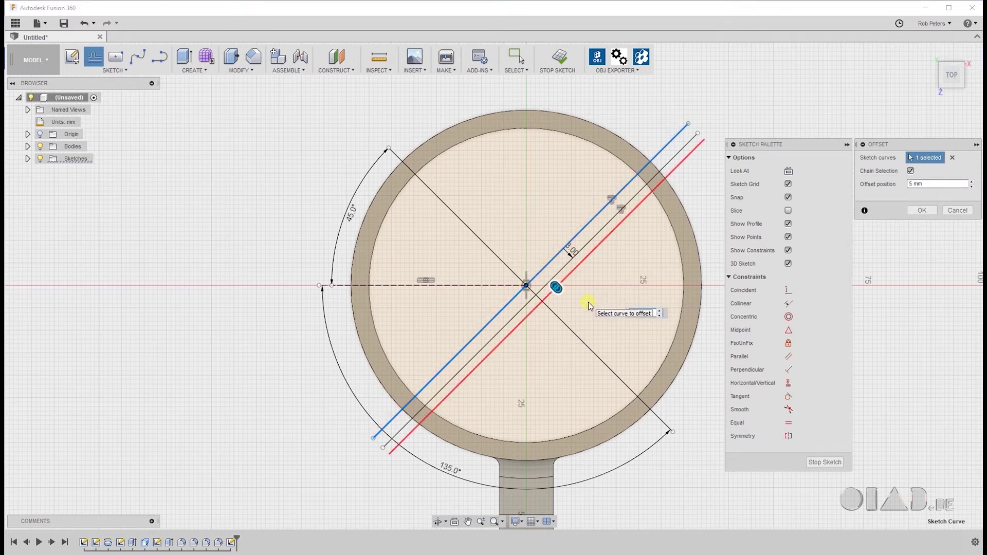
{"action": "key", "text": "Return"}
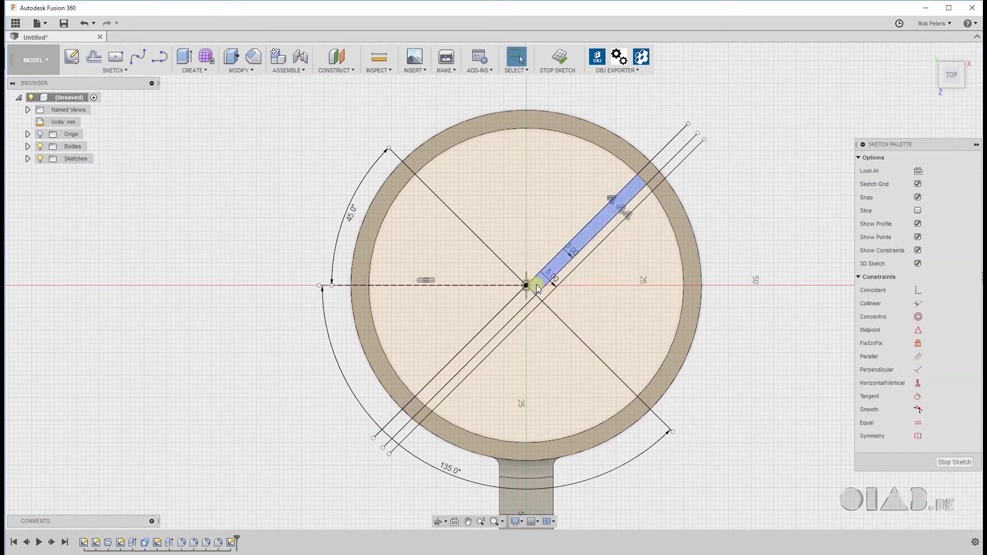
{"action": "left_click", "coordinate": [537, 277]}
{"action": "key", "text": "o"}
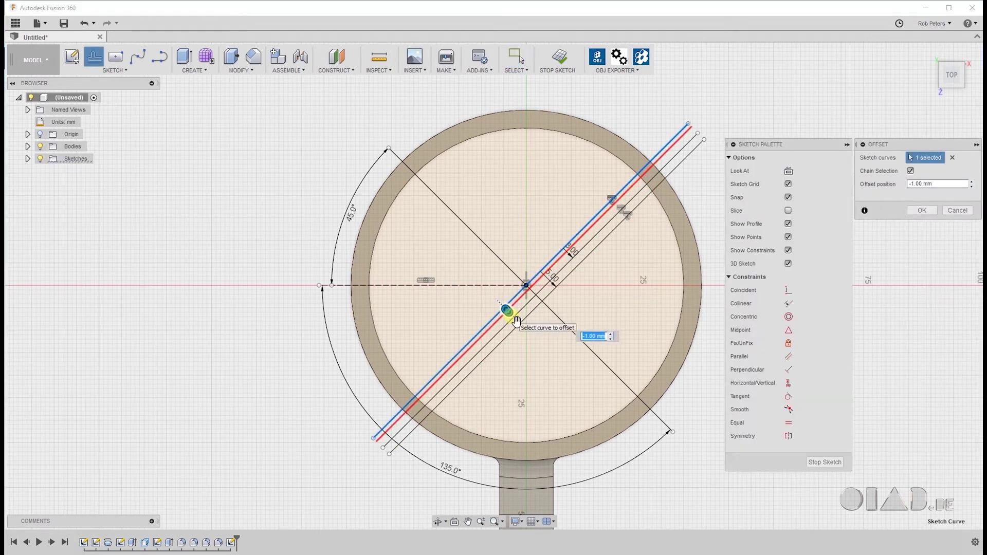
{"action": "key", "text": "Return"}
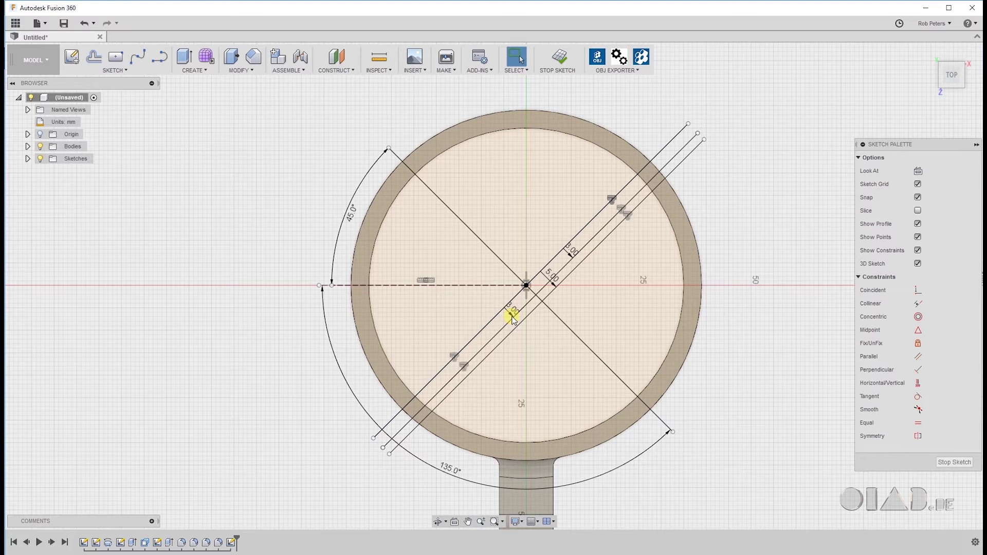
{"action": "key", "text": "ctrl+z"}
Offset both halves of the diagonal by -3 mm and 5 mm on the other side
{"action": "left_click", "coordinate": [514, 297]}
{"action": "left_click", "coordinate": [550, 263]}
{"action": "key", "text": "o"}
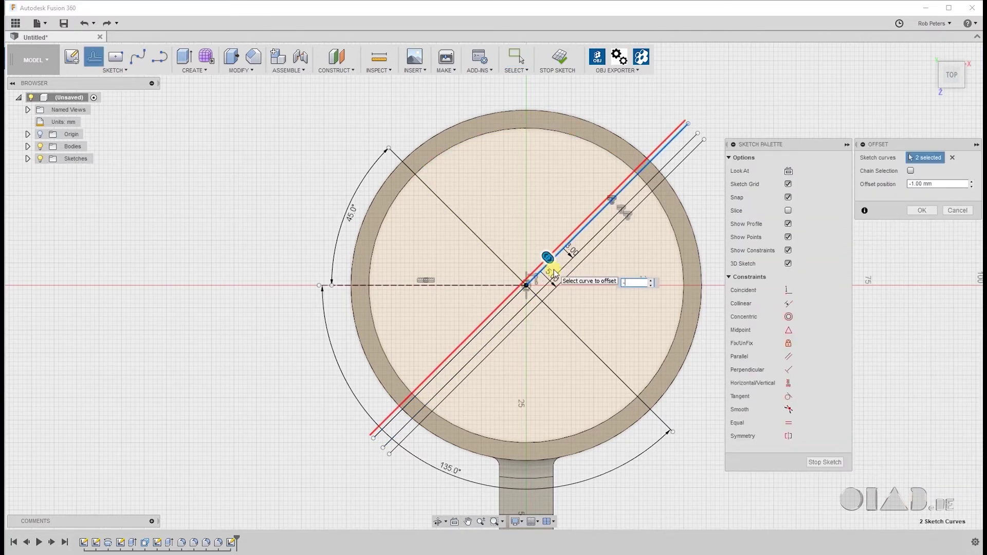
{"action": "type", "text": "-3"}
{"action": "key", "text": "Return"}
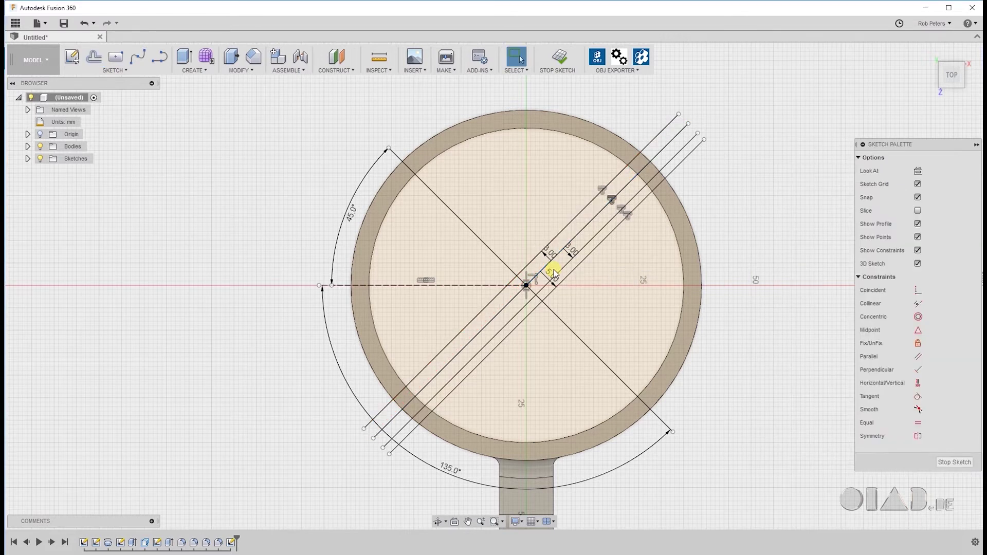
{"action": "key", "text": "o"}
{"action": "left_click", "coordinate": [509, 308]}
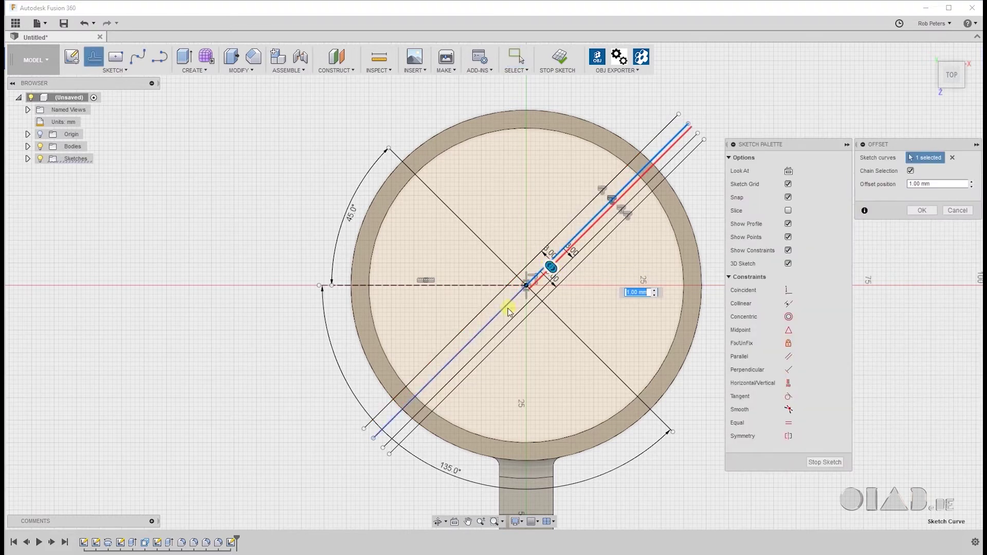
{"action": "left_click_drag", "start_coordinate": [512, 311], "coordinate": [500, 302]}
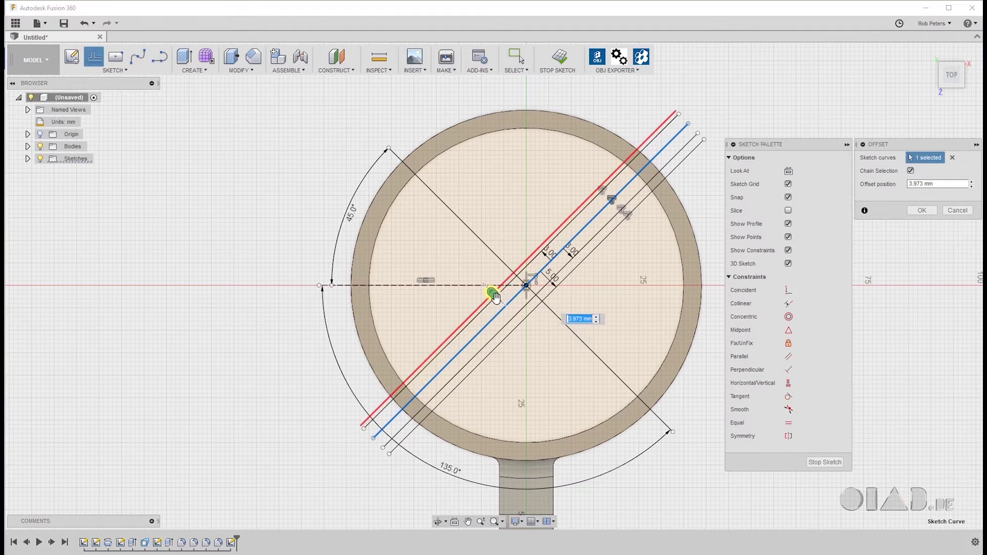
{"action": "type", "text": "5"}
{"action": "key", "text": "Return"}
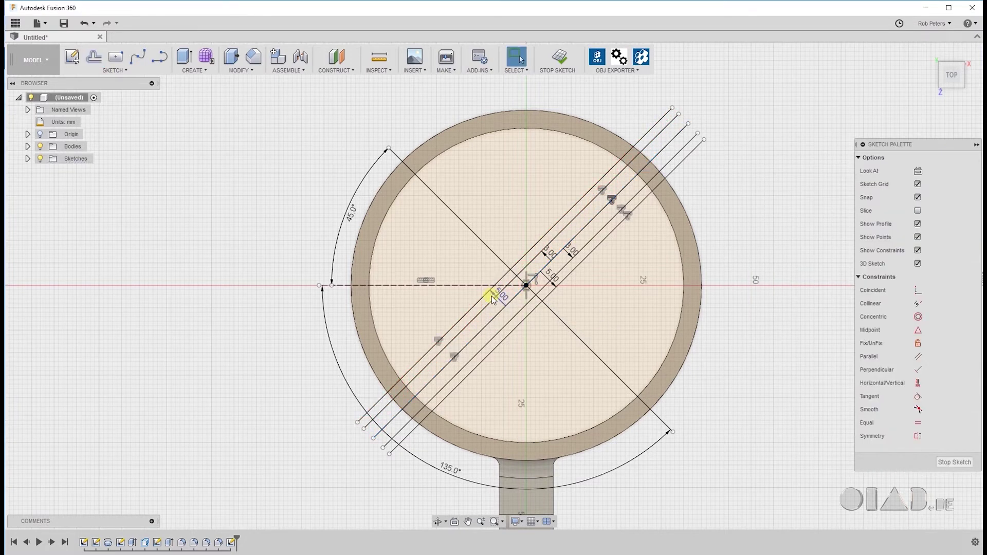
Offset the 135° diagonal by 5 mm
{"action": "left_click", "coordinate": [503, 263]}
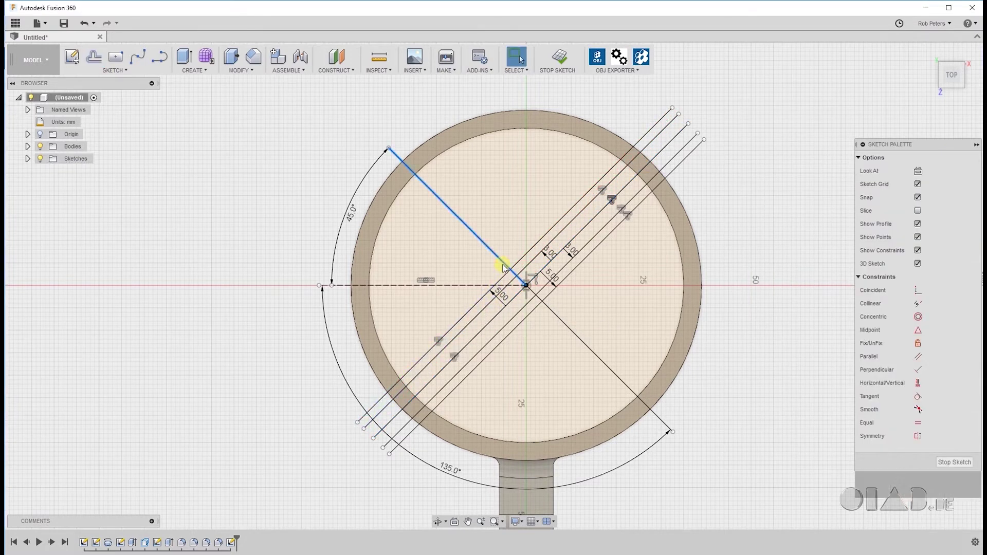
{"action": "left_click", "coordinate": [569, 333], "text": "shift"}
{"action": "key", "text": "o"}
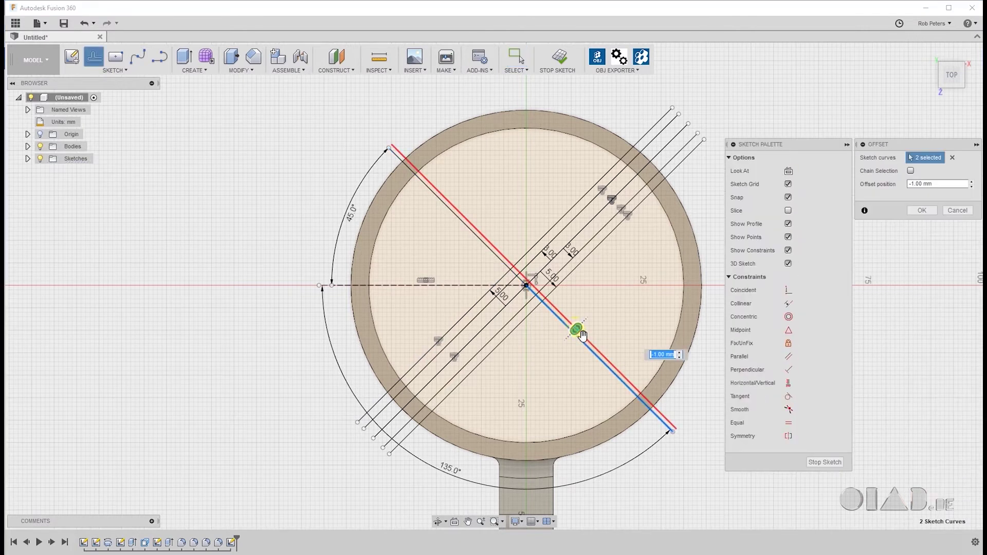
{"action": "key", "text": "Escape"}
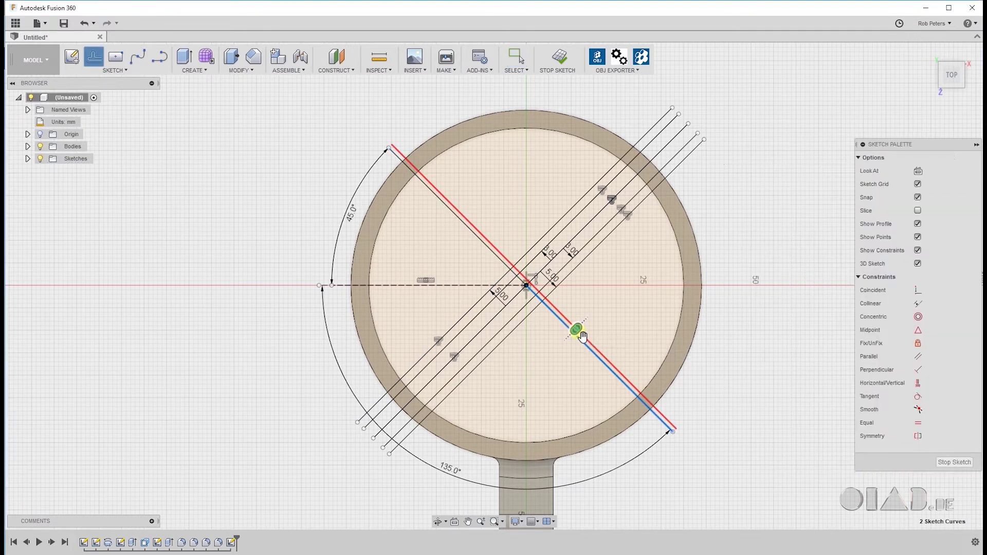
{"action": "left_click", "coordinate": [575, 332]}
{"action": "key", "text": "o"}
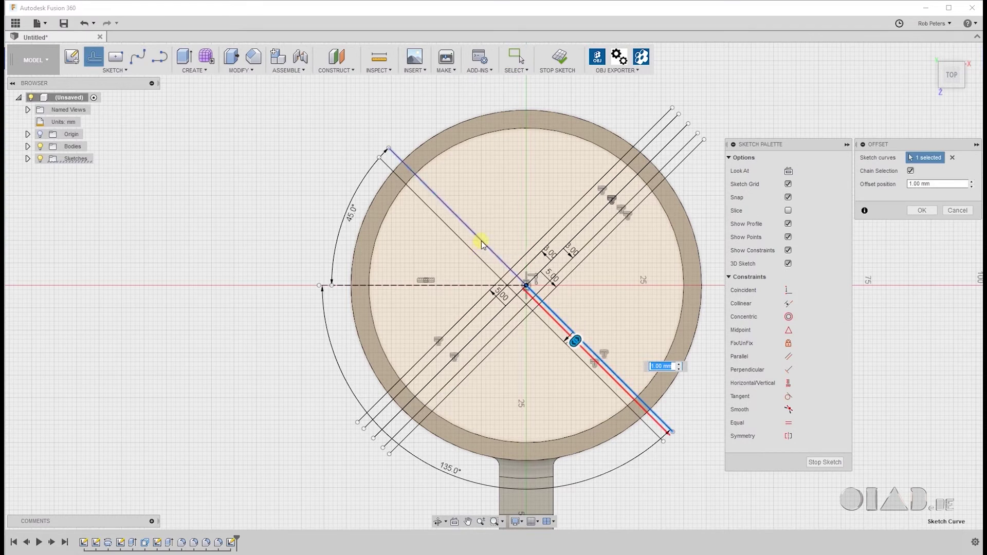
{"action": "left_click", "coordinate": [480, 246]}
{"action": "type", "text": "5"}
{"action": "key", "text": "Return"}
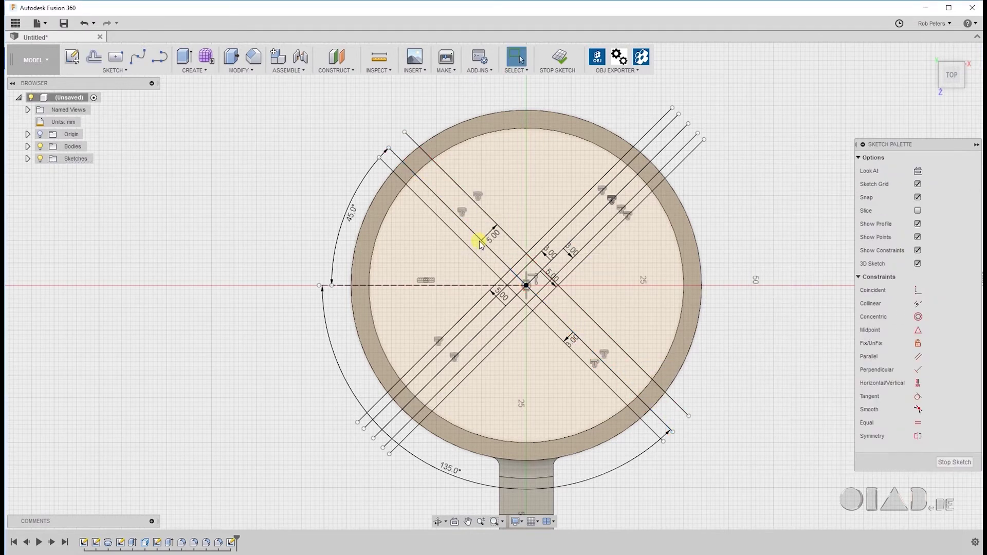
Add the -5 mm and -3 mm offsets on the other side of the 135° diagonal
{"action": "key", "text": "o"}
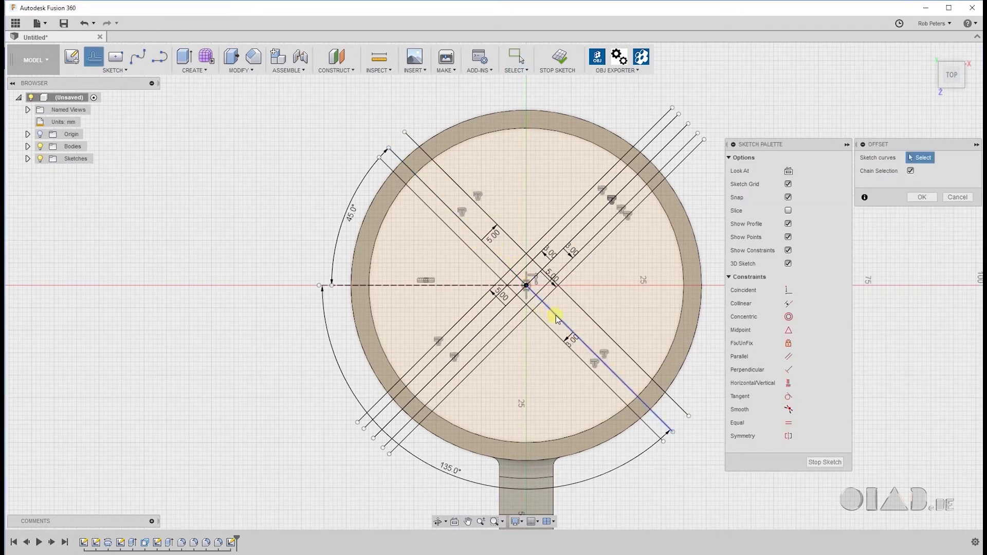
{"action": "left_click", "coordinate": [552, 317]}
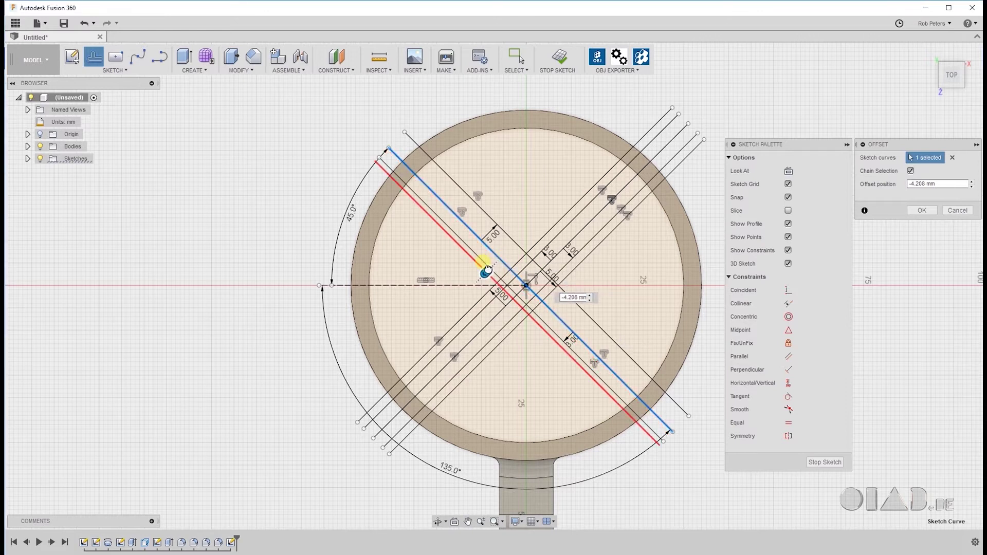
{"action": "key", "text": "Return"}
{"action": "key", "text": "o"}
{"action": "left_click", "coordinate": [497, 252]}
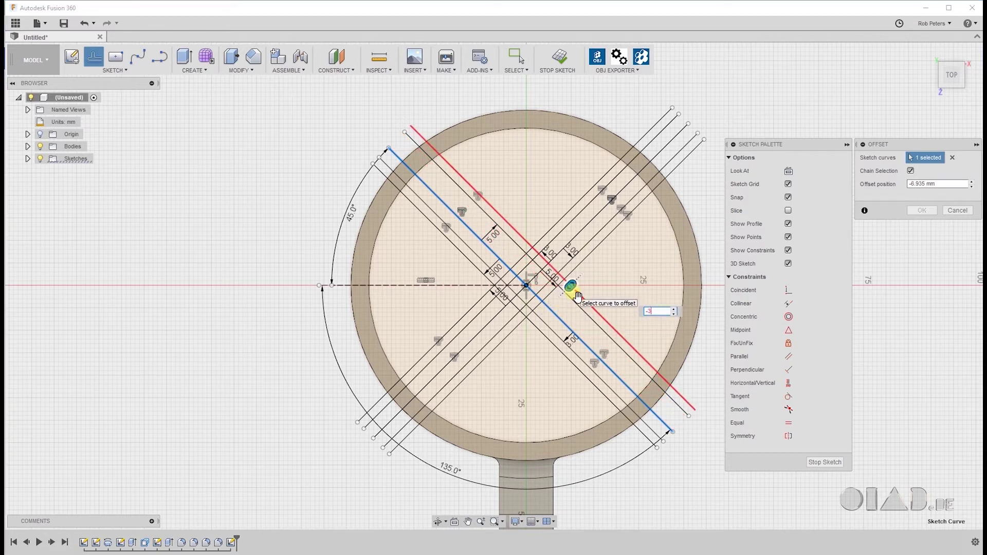
{"action": "type", "text": "-3"}
{"action": "key", "text": "Return"}
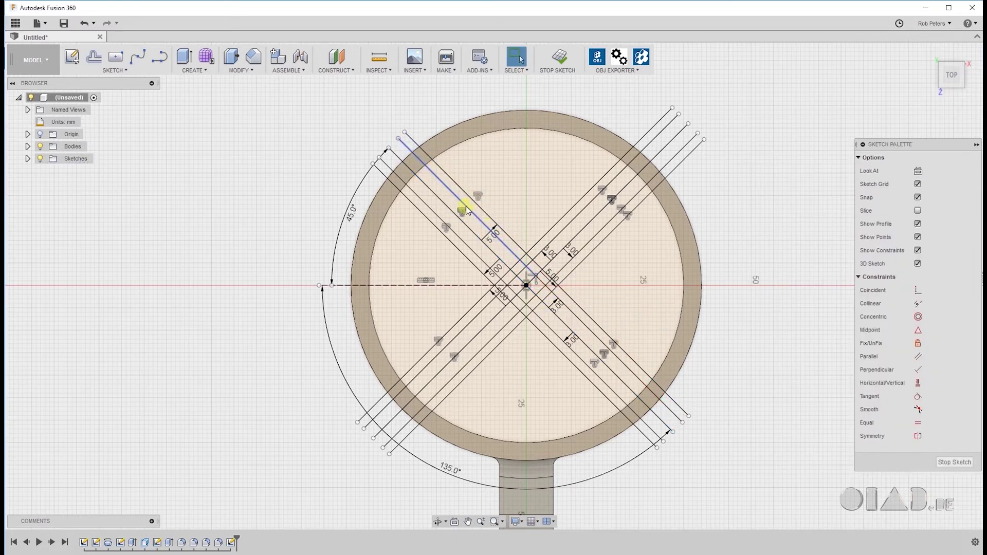
{"action": "middle_click_drag", "start_coordinate": [718, 370], "coordinate": [704, 335], "text": "shift"}
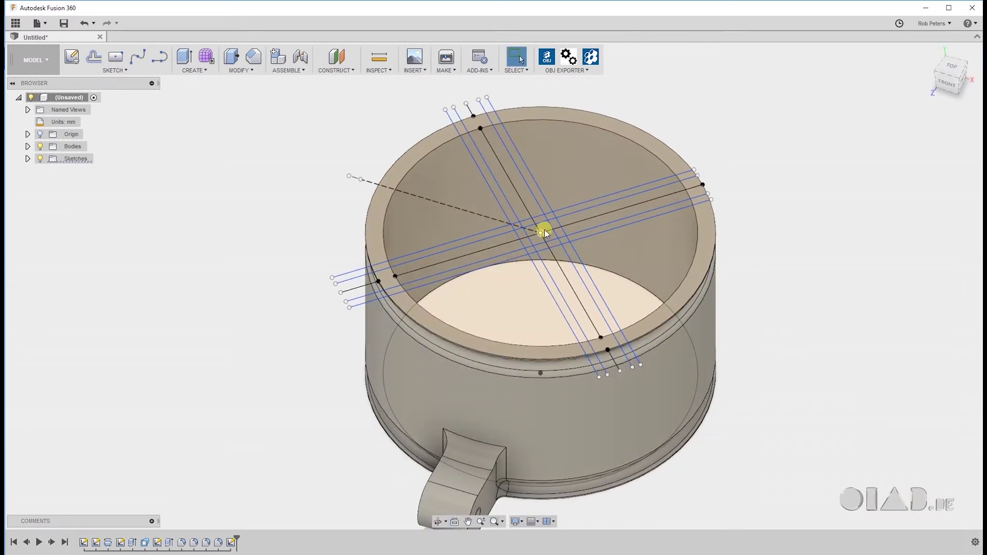
Extrude the thin slot strip on the rim as a cut, from -4 mm deepened to 6 mm
{"action": "key", "text": "e"}
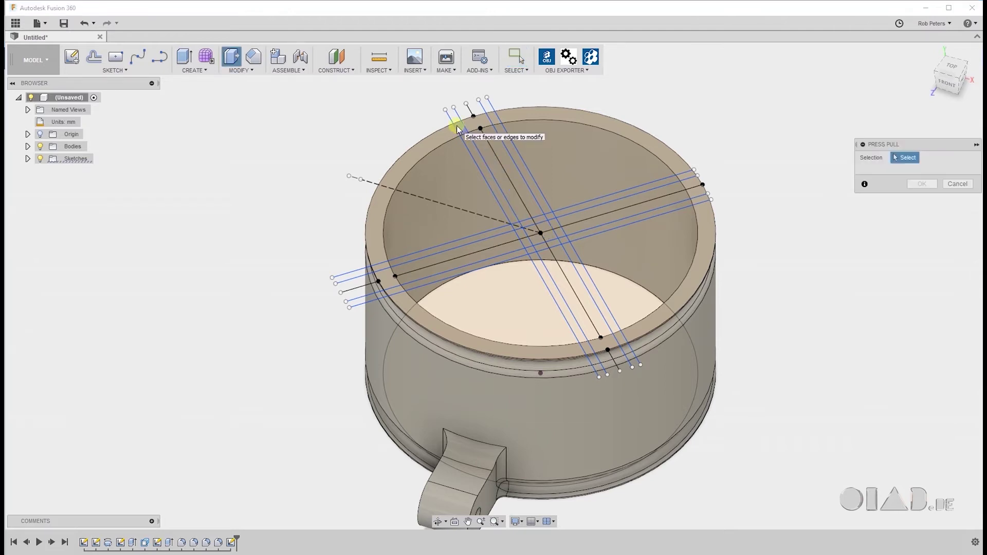
{"action": "left_click", "coordinate": [517, 124]}
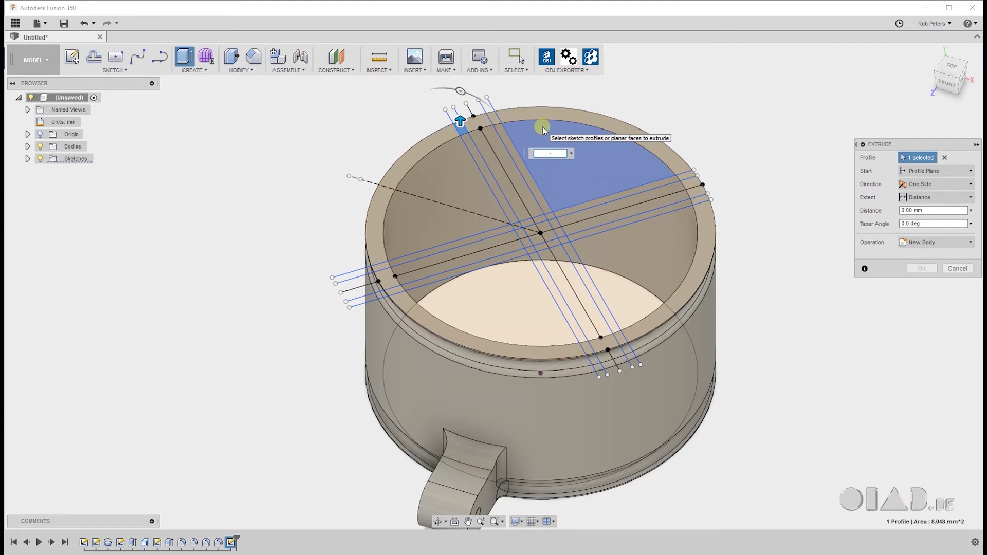
{"action": "middle_click_drag", "start_coordinate": [527, 196], "coordinate": [632, 228], "text": "shift"}
{"action": "key", "text": "Return"}
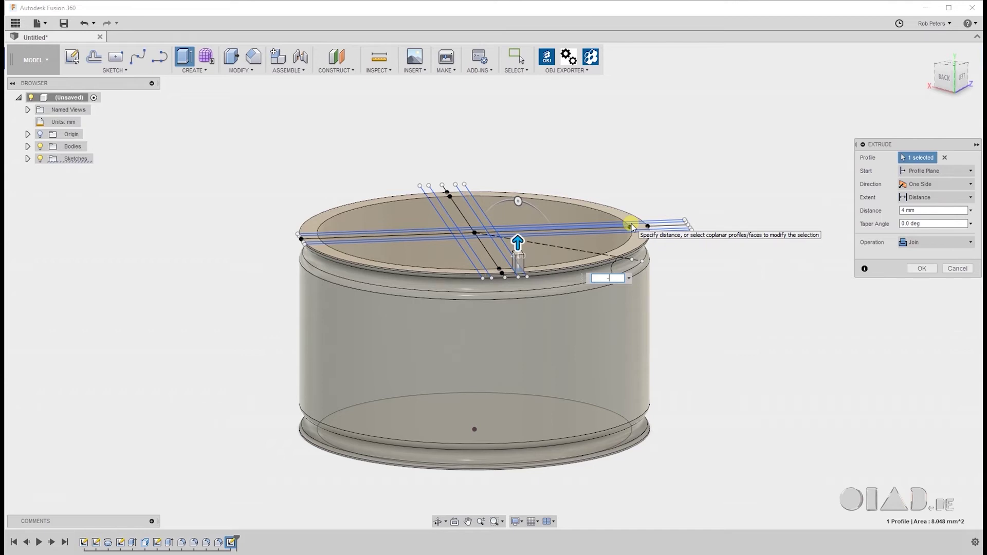
{"action": "type", "text": "-4"}
{"action": "key", "text": "Return"}
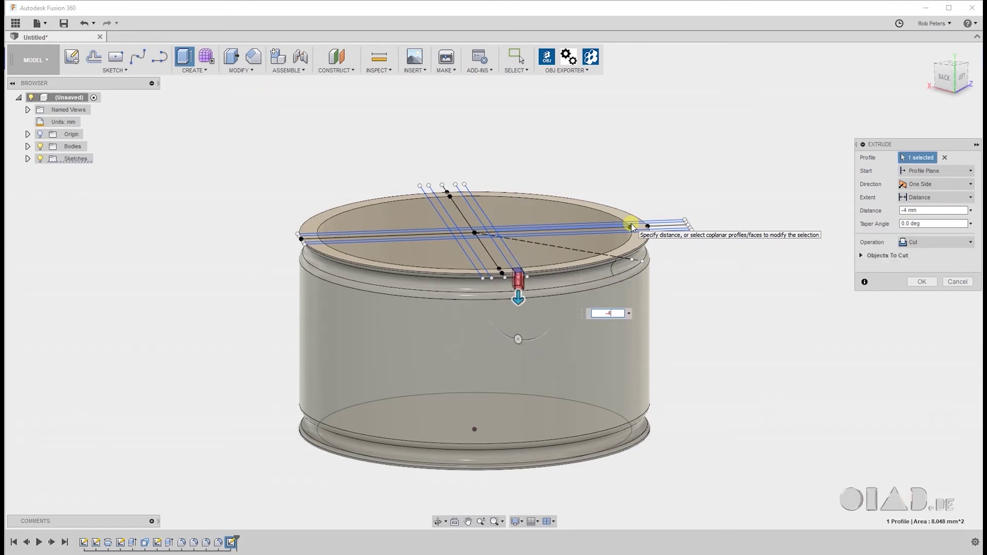
{"action": "key", "text": "Return"}
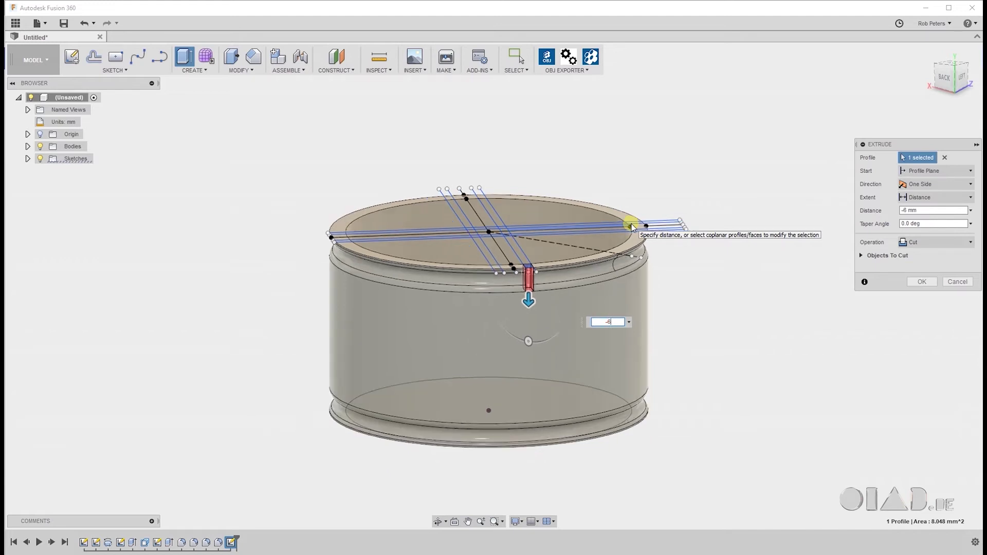
Add the seven remaining rim slot profiles to the 6 mm cut and apply it
{"action": "scroll", "coordinate": [522, 309], "scroll_direction": "up", "scroll_amount": 2}
{"action": "middle_click_drag", "start_coordinate": [571, 325], "coordinate": [544, 353], "text": "shift"}
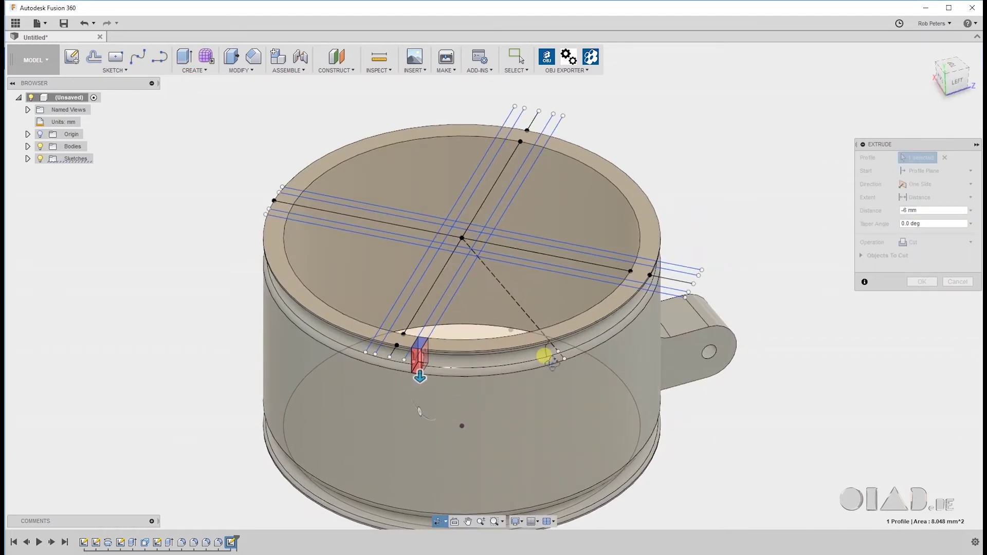
{"action": "left_click", "coordinate": [387, 341]}
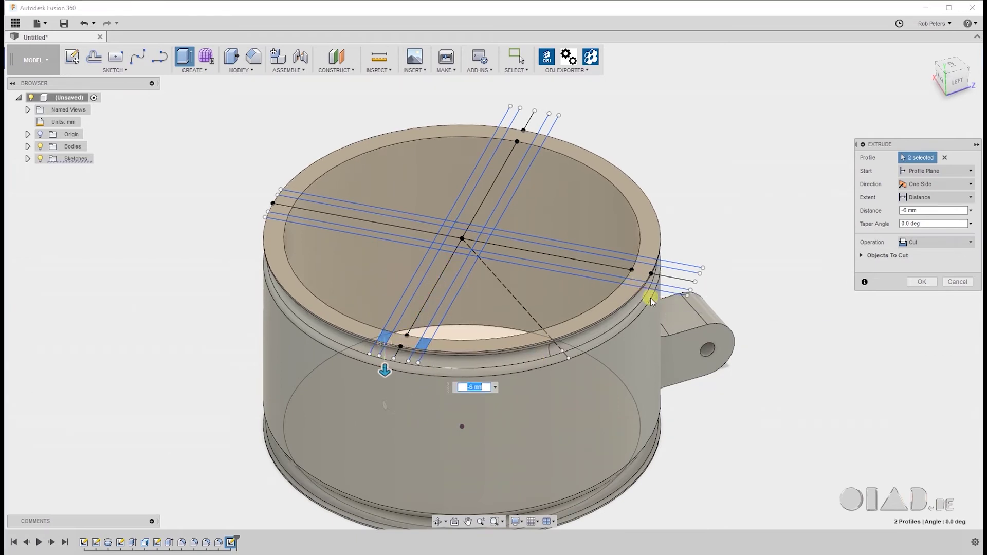
{"action": "left_click", "coordinate": [640, 283]}
{"action": "left_click", "coordinate": [647, 265]}
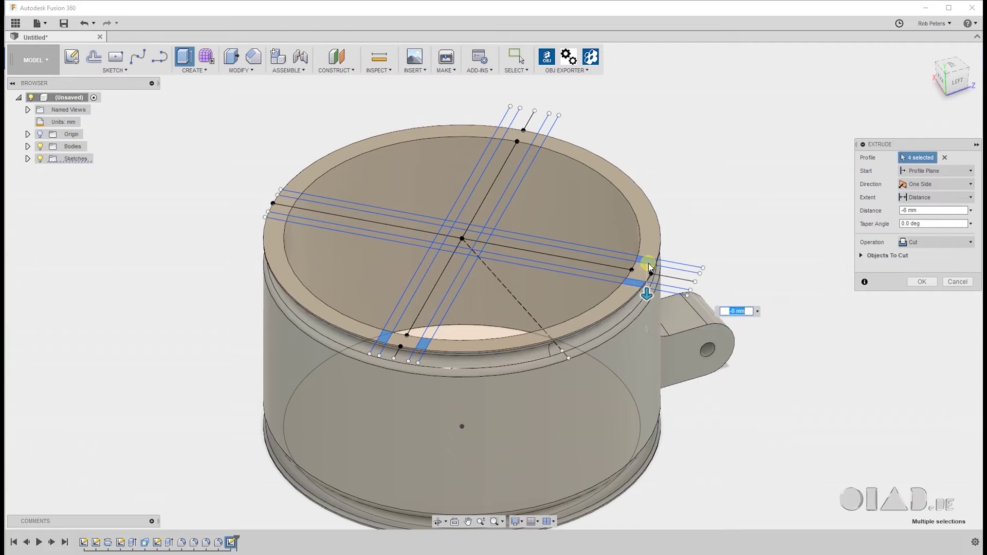
{"action": "left_click", "coordinate": [536, 141]}
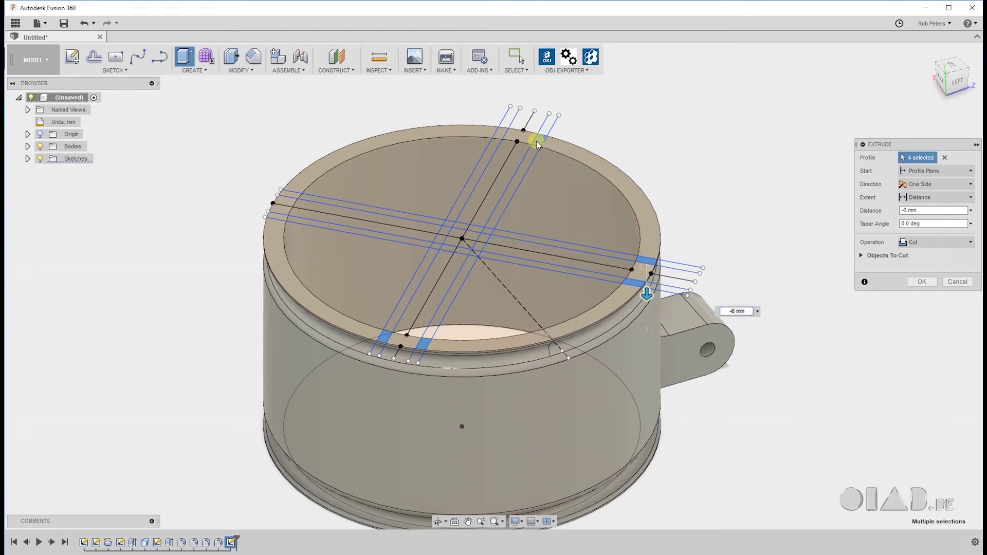
{"action": "left_click", "coordinate": [503, 135]}
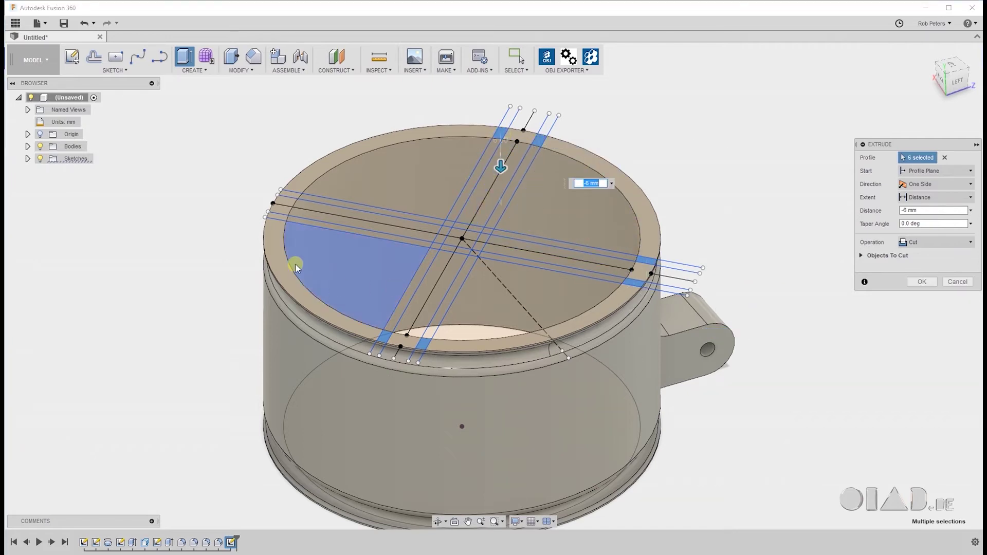
{"action": "left_click", "coordinate": [282, 218]}
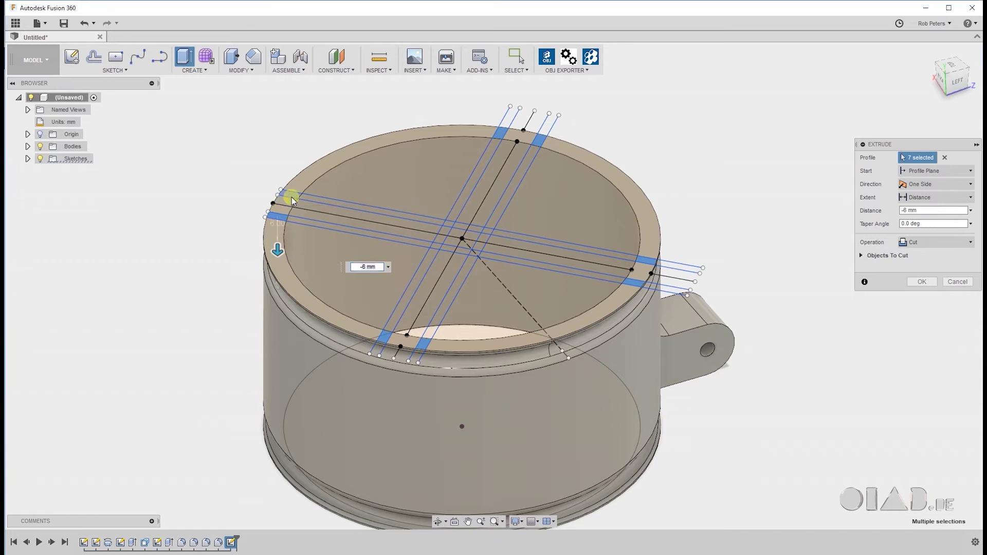
{"action": "left_click", "coordinate": [292, 196]}
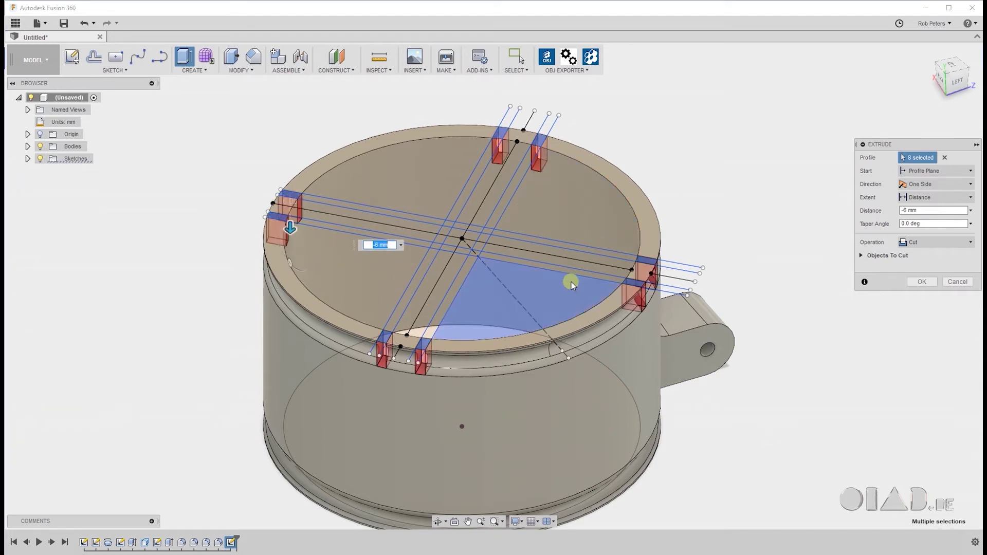
{"action": "middle_click_drag", "start_coordinate": [572, 282], "coordinate": [602, 255]}
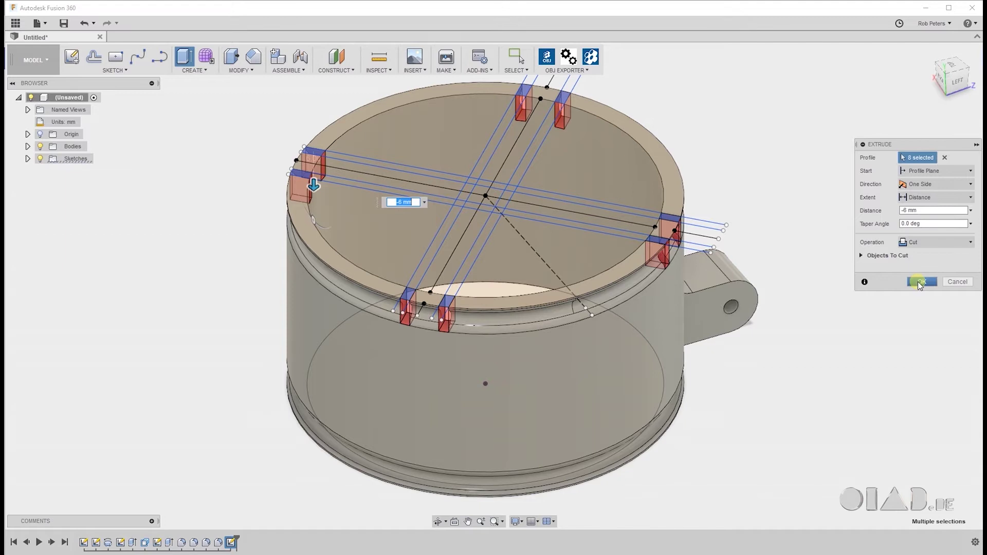
{"action": "left_click", "coordinate": [917, 282]}
{"action": "middle_click_drag", "start_coordinate": [618, 326], "coordinate": [599, 303], "text": "shift"}
Make Sketch5 visible again and start an extrude on a small rim profile
{"action": "left_click", "coordinate": [28, 159]}
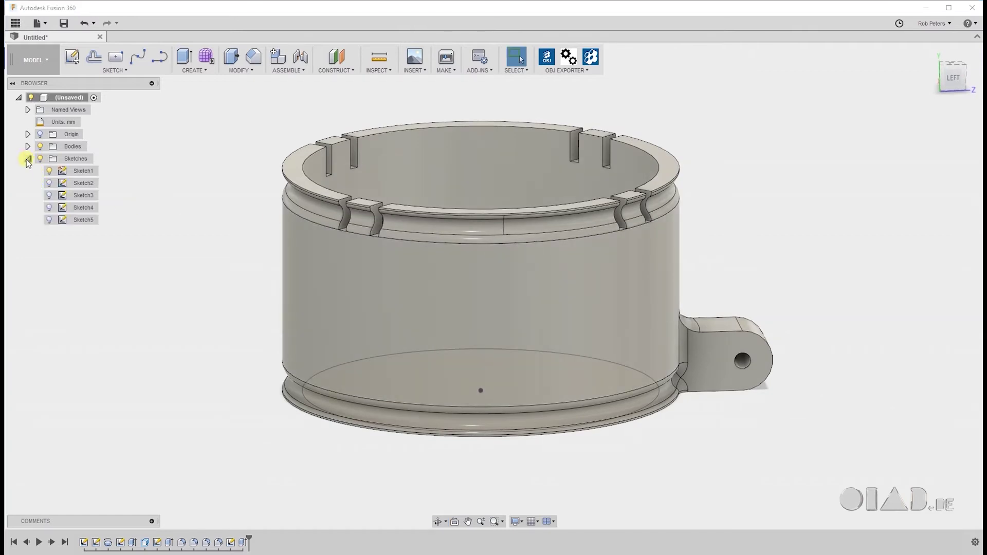
{"action": "left_click", "coordinate": [50, 220]}
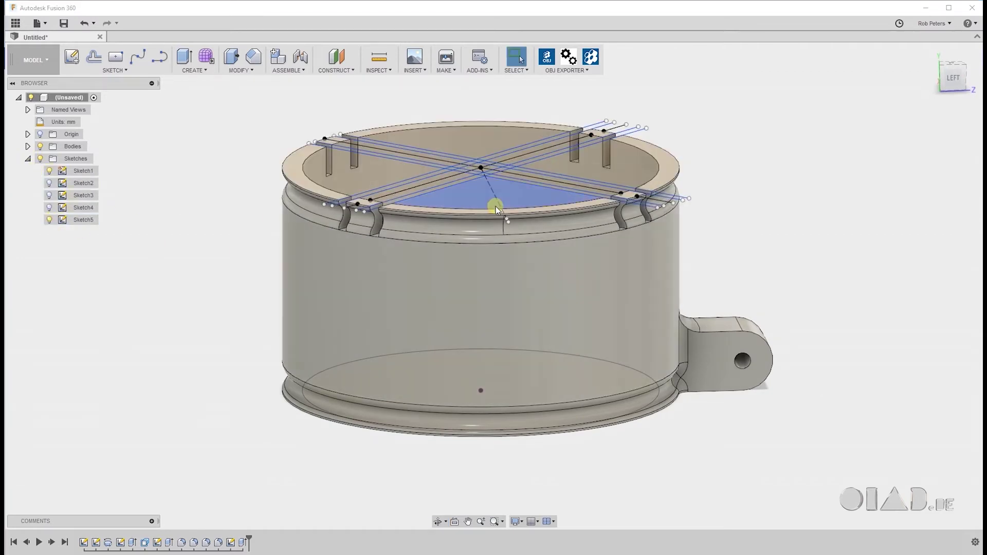
{"action": "middle_click_drag", "start_coordinate": [496, 205], "coordinate": [495, 226], "text": "shift"}
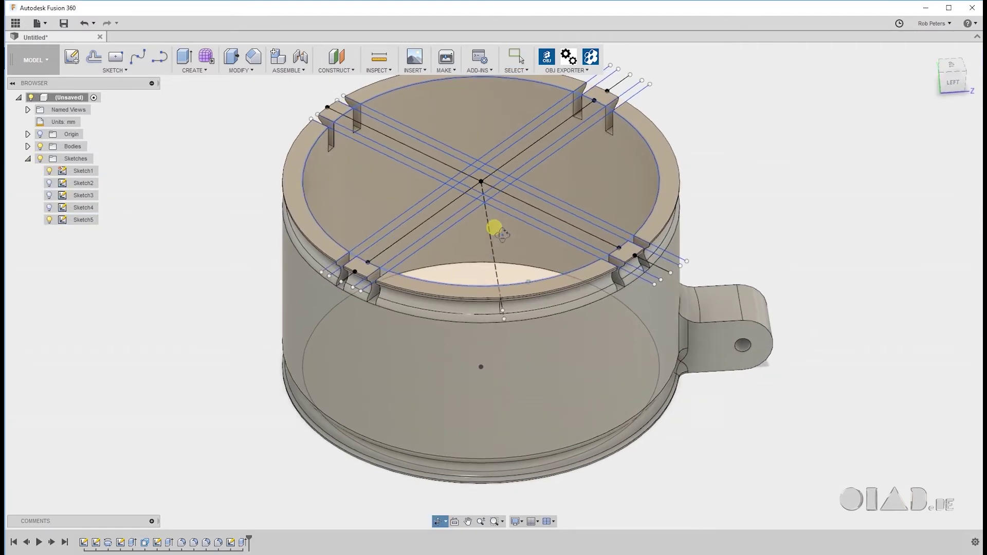
{"action": "left_click", "coordinate": [376, 274]}
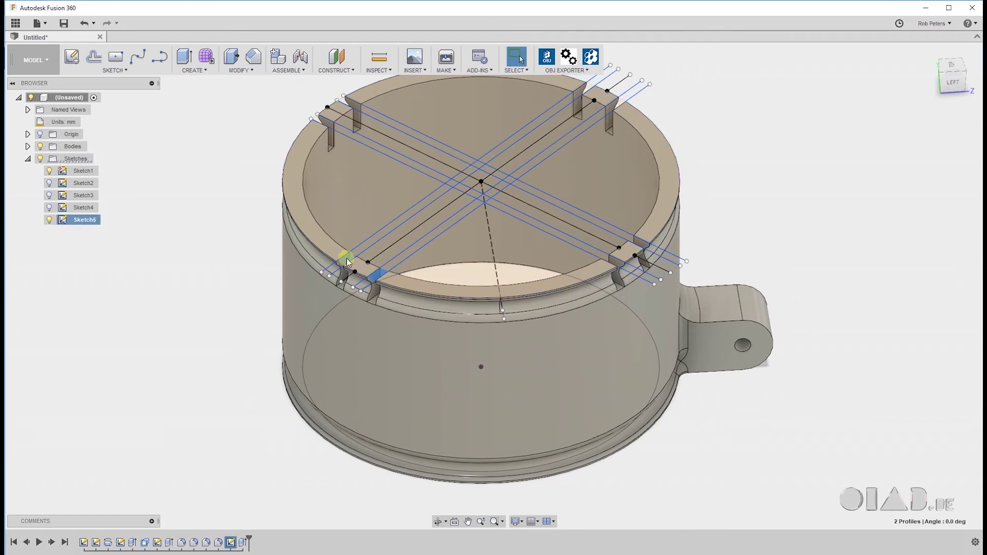
{"action": "key", "text": "e"}
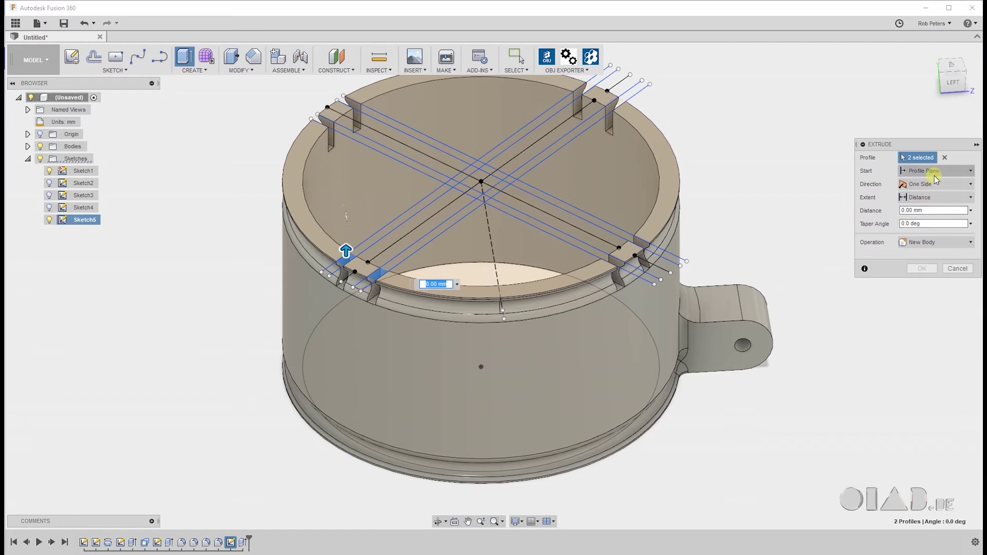
Start the extrude from an offset plane at -45 mm with a 6 mm distance
{"action": "middle_click_drag", "start_coordinate": [681, 412], "coordinate": [633, 360], "text": "shift"}
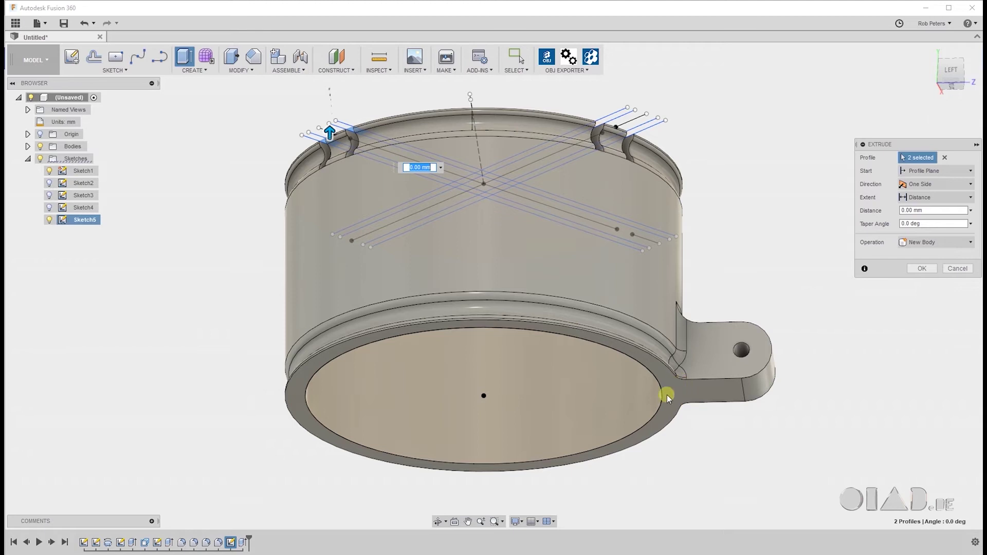
{"action": "left_click", "coordinate": [921, 174]}
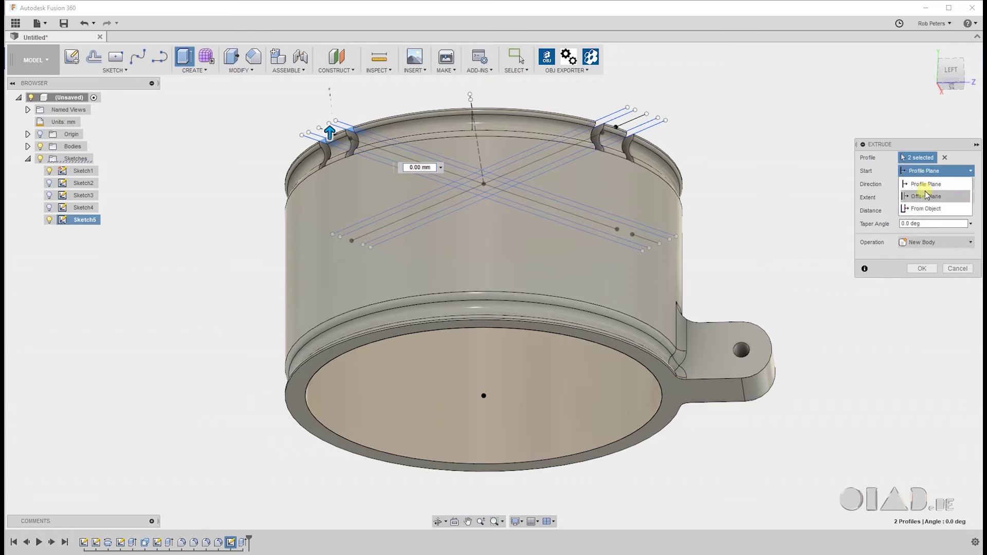
{"action": "left_click", "coordinate": [926, 197]}
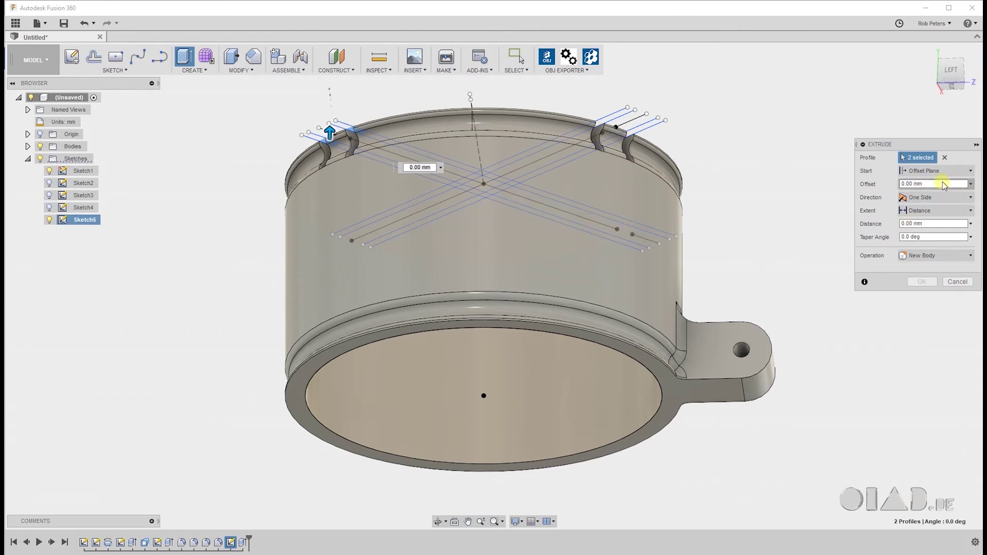
{"action": "left_click_drag", "start_coordinate": [945, 186], "coordinate": [892, 188]}
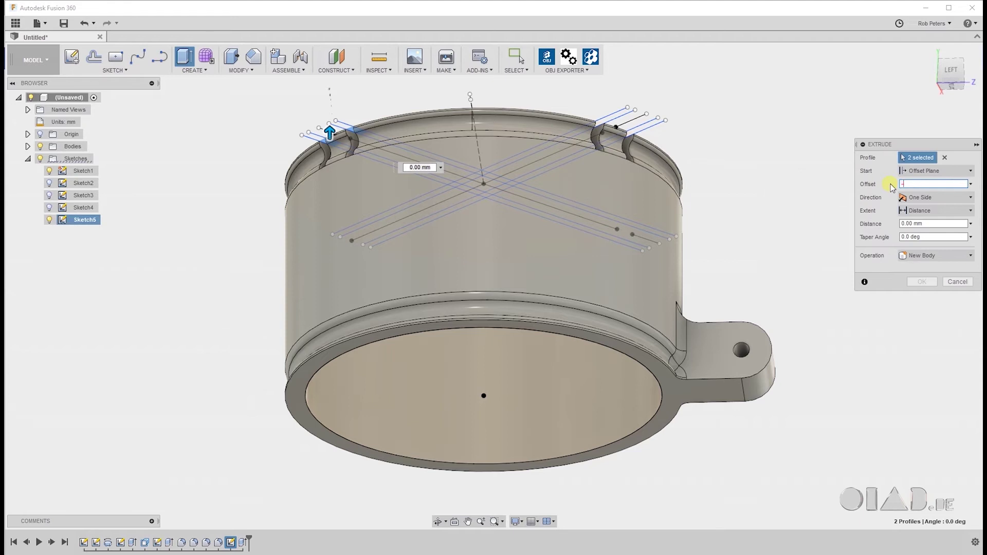
{"action": "type", "text": "-40"}
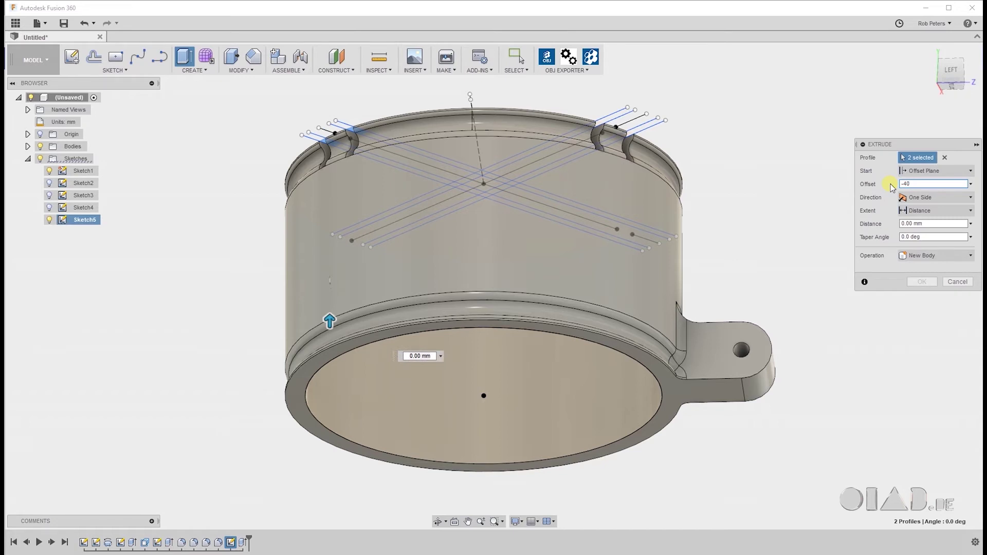
{"action": "middle_click_drag", "start_coordinate": [589, 307], "coordinate": [610, 324], "text": "shift"}
{"action": "left_click", "coordinate": [919, 184]}
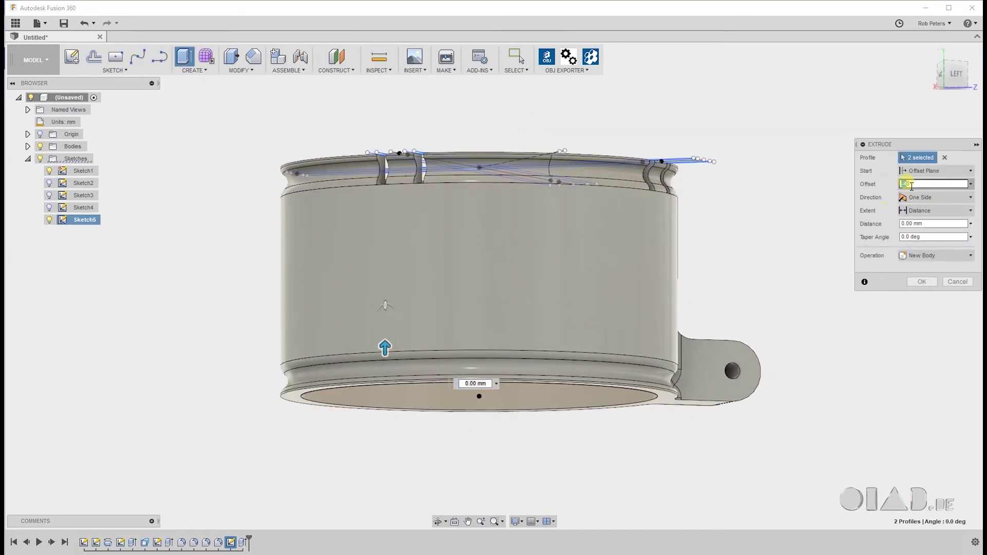
{"action": "type", "text": "-4"}
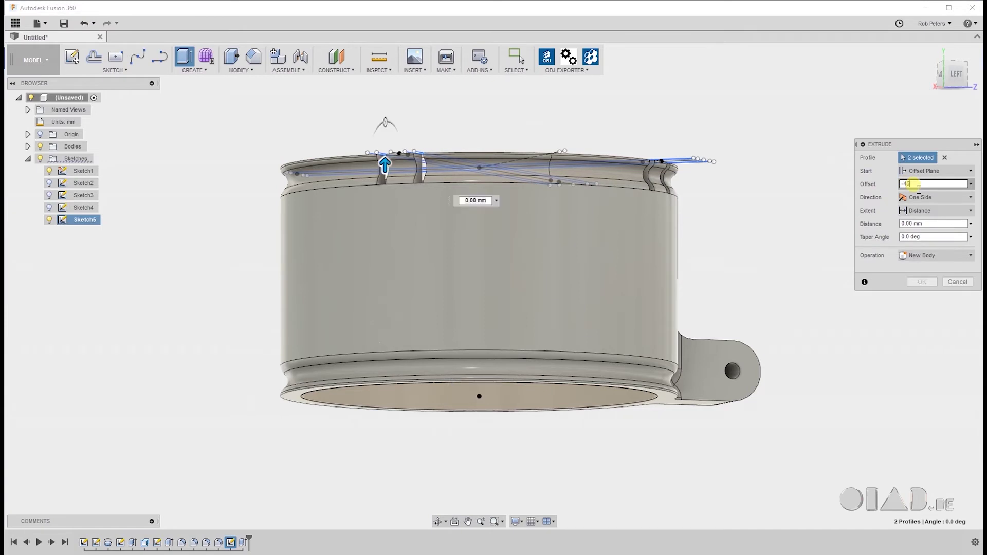
{"action": "type", "text": "5"}
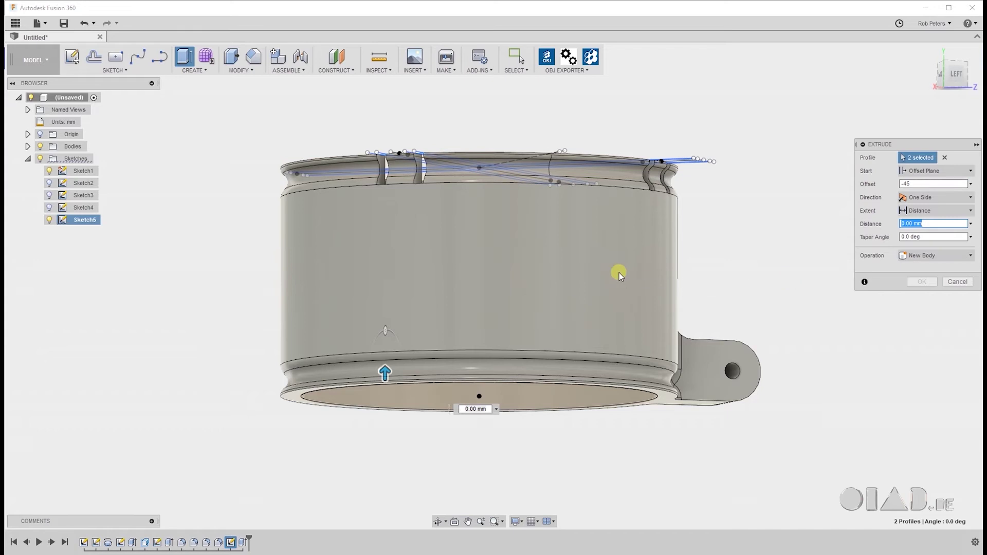
{"action": "mouse_move", "coordinate": [620, 272]}
{"action": "middle_mouse_down", "text": "shift"}
{"action": "mouse_move", "coordinate": [637, 289]}
{"action": "mouse_move", "coordinate": [622, 284]}
{"action": "middle_mouse_up", "text": "shift"}
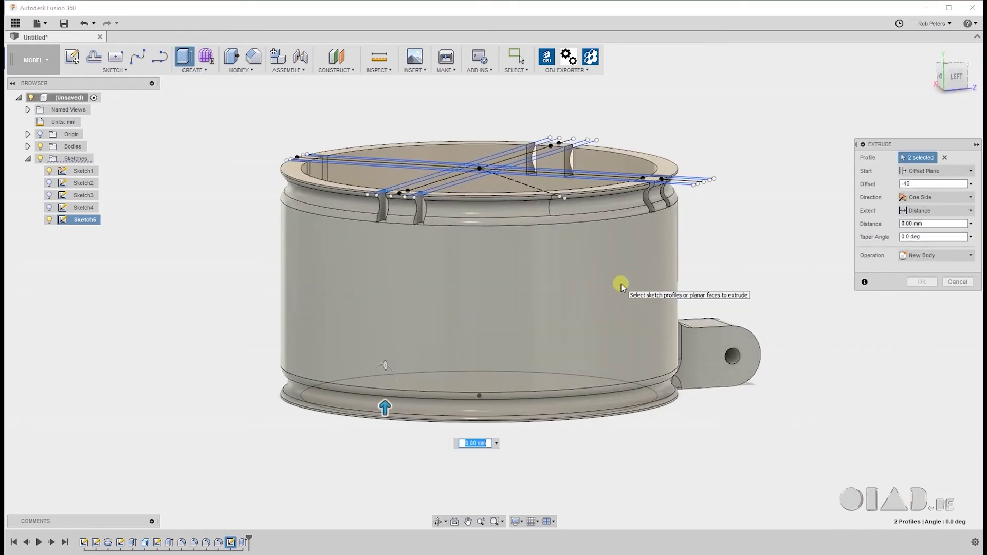
{"action": "type", "text": "6"}
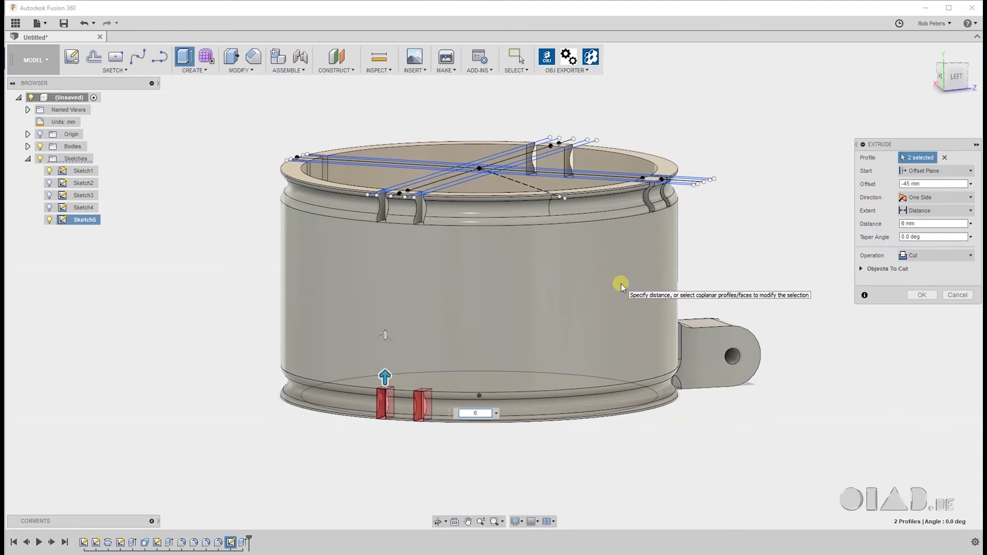
Select the front, right and far lower-rim notch profiles and apply the cut
{"action": "mouse_move", "coordinate": [478, 375]}
{"action": "middle_mouse_down", "text": "shift"}
{"action": "mouse_move", "coordinate": [508, 390]}
{"action": "mouse_move", "coordinate": [476, 381]}
{"action": "middle_mouse_up", "text": "shift"}
{"action": "middle_click_drag", "start_coordinate": [536, 290], "coordinate": [493, 334], "text": "shift"}
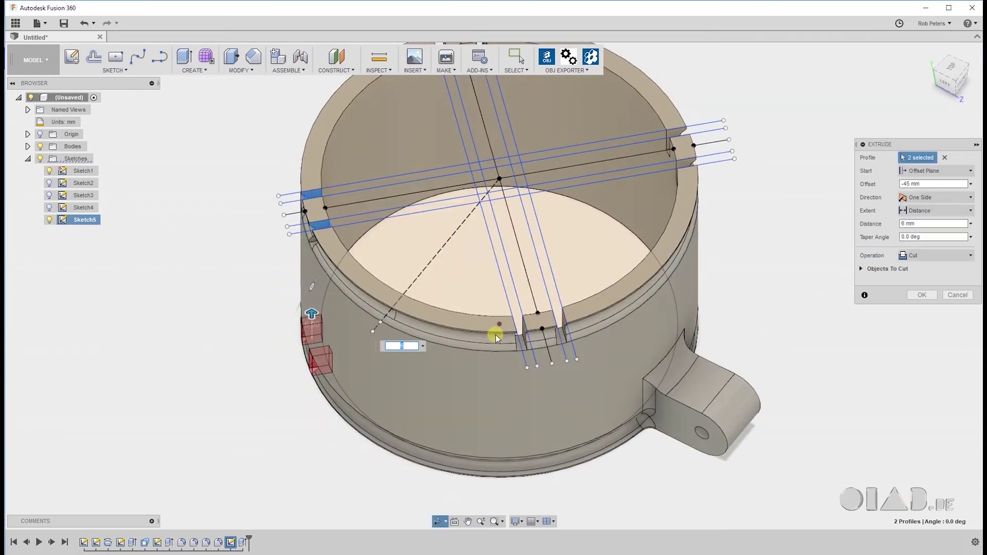
{"action": "left_click", "coordinate": [518, 325]}
{"action": "left_click", "coordinate": [559, 320]}
{"action": "left_click", "coordinate": [689, 165]}
{"action": "left_click", "coordinate": [684, 135]}
{"action": "middle_click_drag", "start_coordinate": [535, 84], "coordinate": [580, 233]}
{"action": "left_click", "coordinate": [483, 190]}
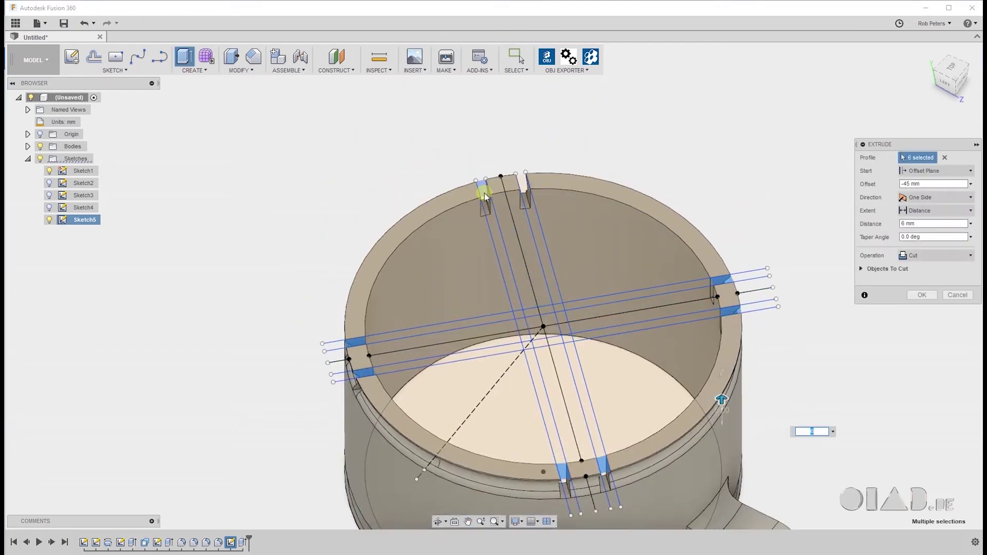
{"action": "left_click", "coordinate": [521, 183]}
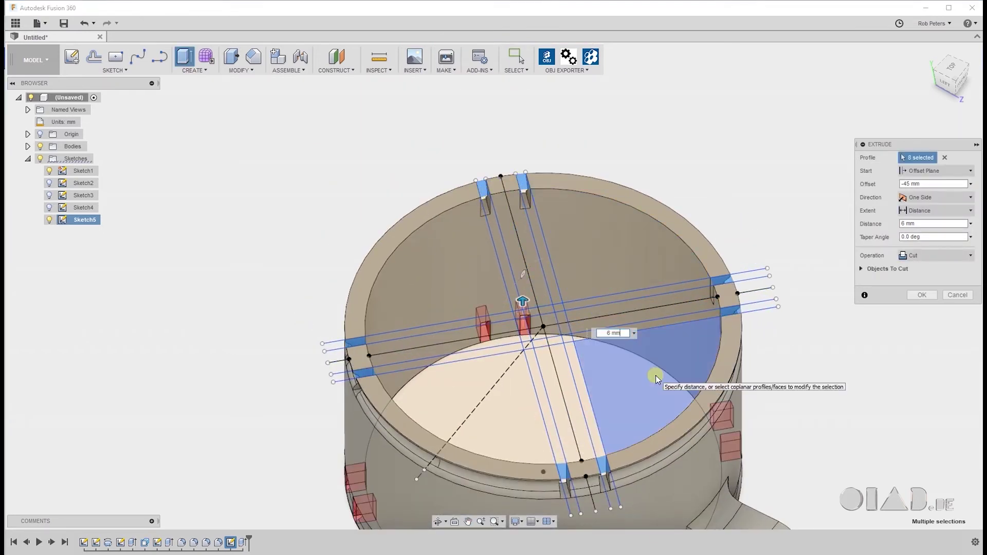
{"action": "left_click", "coordinate": [922, 295]}
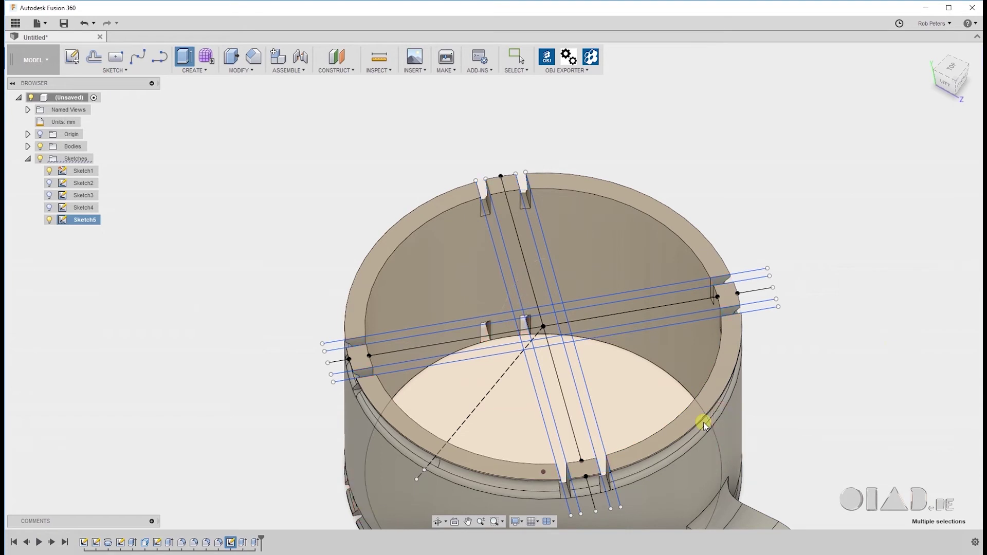
Sketch an ellipse on a plane through the cup's side and cut it through the wall as a hole
{"action": "left_click", "coordinate": [50, 221]}
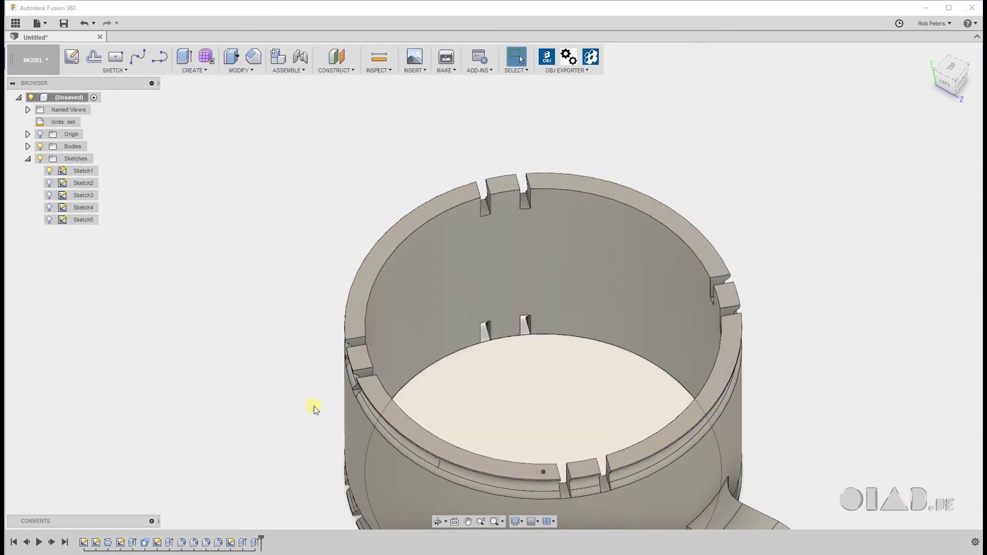
{"action": "mouse_move", "coordinate": [315, 408]}
{"action": "middle_mouse_down", "text": "shift"}
{"action": "mouse_move", "coordinate": [379, 404]}
{"action": "mouse_move", "coordinate": [462, 257]}
{"action": "mouse_move", "coordinate": [495, 299]}
{"action": "mouse_move", "coordinate": [532, 298]}
{"action": "mouse_move", "coordinate": [544, 280]}
{"action": "mouse_move", "coordinate": [606, 353]}
{"action": "mouse_move", "coordinate": [562, 380]}
{"action": "mouse_move", "coordinate": [520, 377]}
{"action": "middle_mouse_up", "text": "shift"}
{"action": "key", "text": "c"}
{"action": "left_click", "coordinate": [562, 339]}
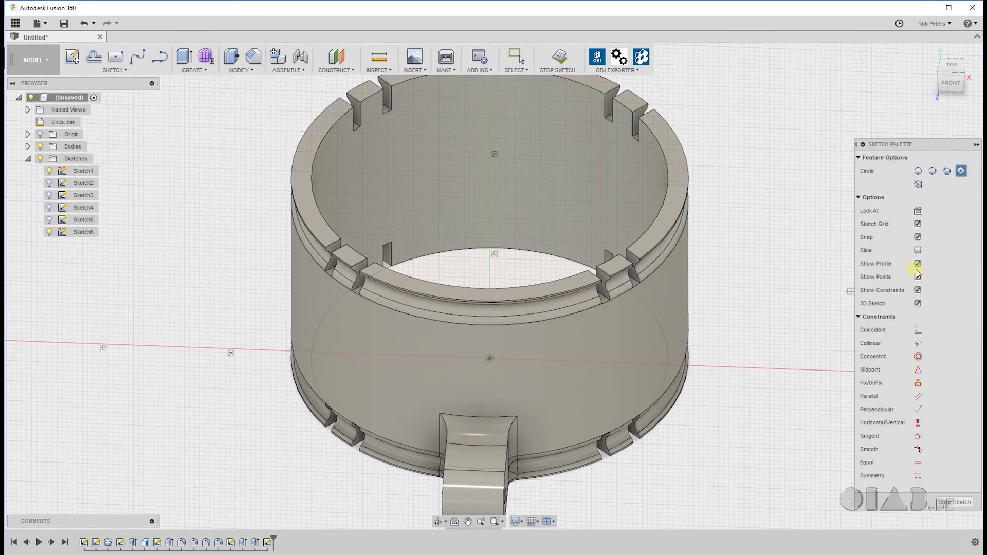
{"action": "left_click", "coordinate": [918, 251]}
{"action": "left_click", "coordinate": [114, 70]}
{"action": "left_click", "coordinate": [132, 148]}
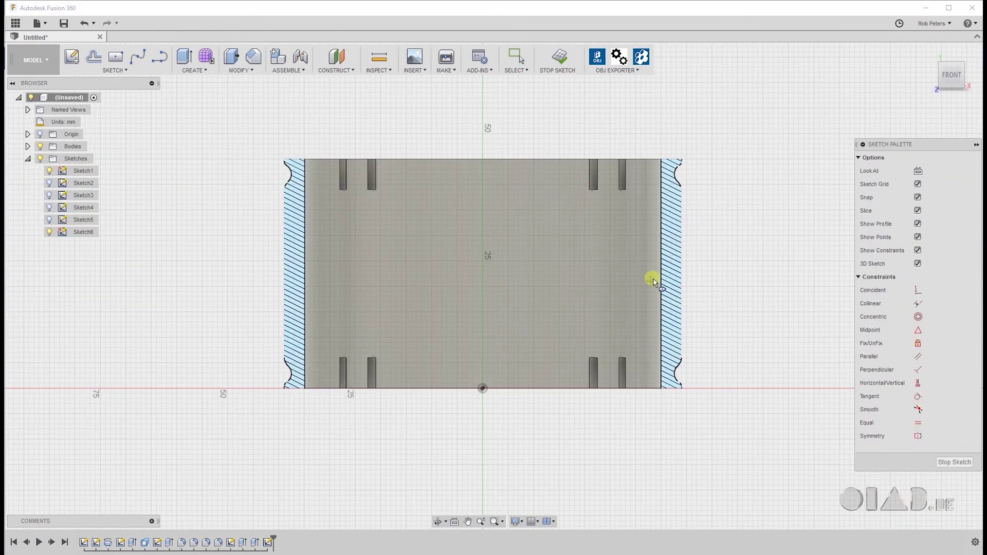
{"action": "left_click", "coordinate": [483, 271]}
{"action": "left_click", "coordinate": [483, 189]}
{"action": "left_click", "coordinate": [532, 272]}
{"action": "key", "text": "e"}
{"action": "left_click_drag", "start_coordinate": [563, 300], "coordinate": [407, 92]}
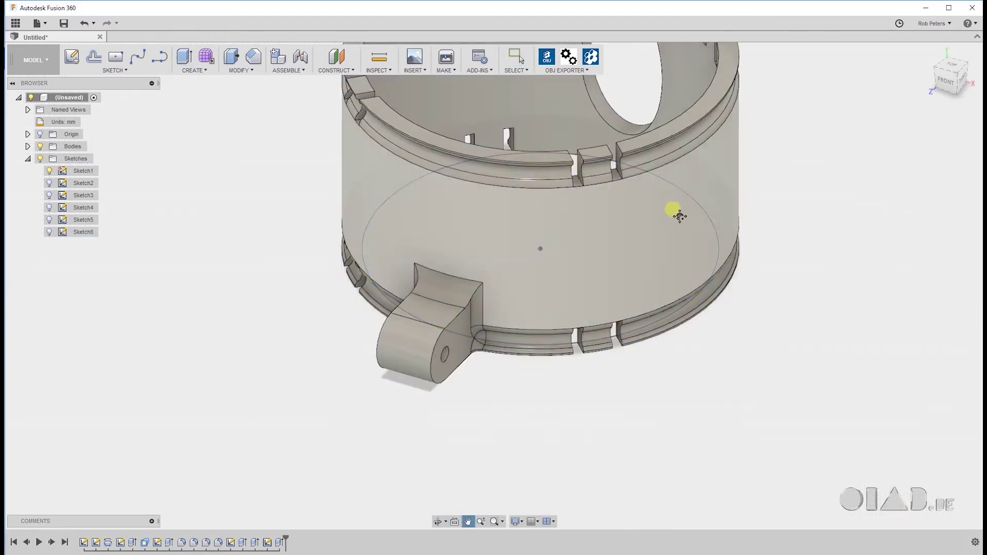
Circular-pattern the oval hole around the cup axis, settling on 7 copies
{"action": "middle_click_drag", "start_coordinate": [679, 216], "coordinate": [639, 269]}
{"action": "left_click", "coordinate": [639, 269]}
{"action": "left_click", "coordinate": [195, 70]}
{"action": "mouse_move", "coordinate": [221, 267]}
{"action": "left_click", "coordinate": [288, 280]}
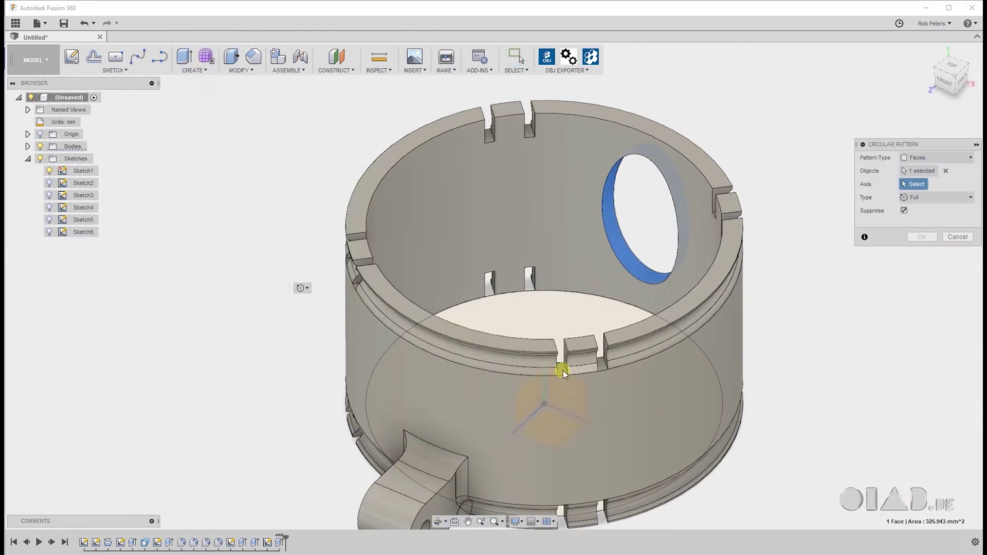
{"action": "left_click", "coordinate": [529, 353]}
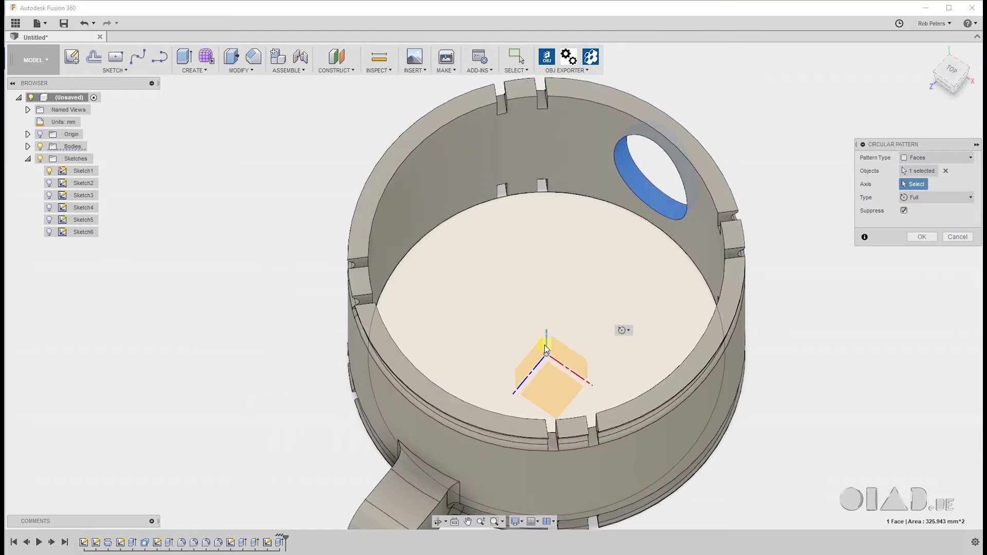
{"action": "left_click", "coordinate": [969, 222]}
{"action": "left_click", "coordinate": [970, 221]}
{"action": "left_click", "coordinate": [969, 222]}
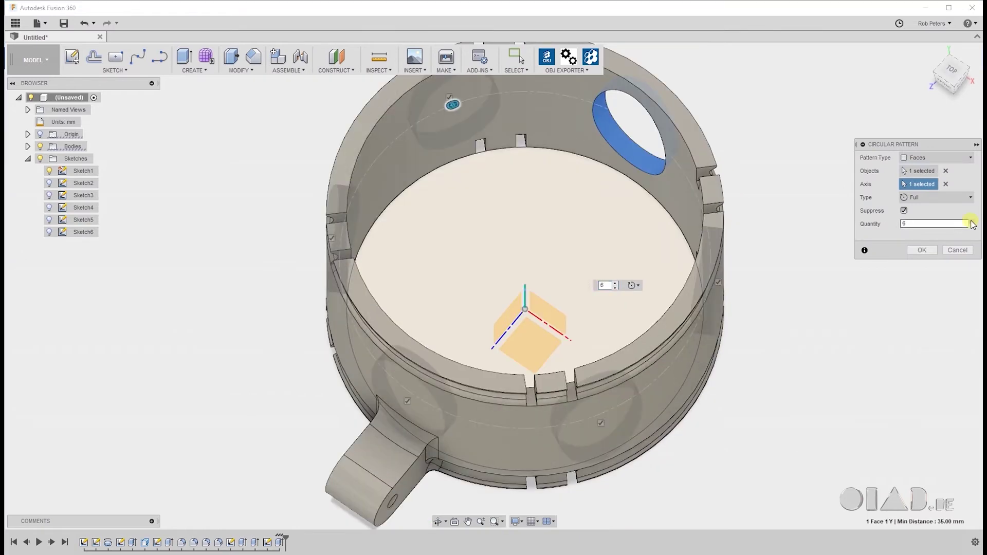
{"action": "left_click", "coordinate": [971, 227]}
{"action": "middle_click_drag", "start_coordinate": [646, 322], "coordinate": [696, 308], "text": "shift"}
{"action": "left_click", "coordinate": [971, 221]}
{"action": "left_click", "coordinate": [970, 222]}
{"action": "middle_click_drag", "start_coordinate": [617, 329], "coordinate": [632, 363], "text": "shift"}
{"action": "key", "text": "Return"}
Round the hole edges with a 1 mm fillet and save the design as zoom mount v1
{"action": "key", "text": "f"}
{"action": "left_click", "coordinate": [633, 364]}
{"action": "left_click", "coordinate": [690, 347]}
{"action": "left_click", "coordinate": [596, 226]}
{"action": "middle_click_drag", "start_coordinate": [596, 226], "coordinate": [452, 396], "text": "shift"}
{"action": "left_click", "coordinate": [453, 396]}
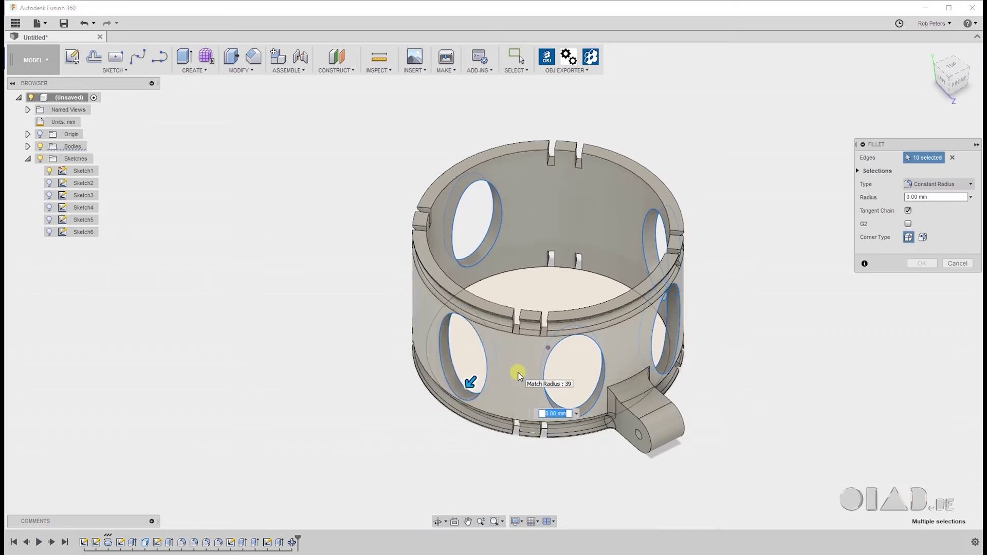
{"action": "type", "text": "1"}
{"action": "key", "text": "Return"}
{"action": "middle_click_drag", "start_coordinate": [517, 372], "coordinate": [389, 333], "text": "shift"}
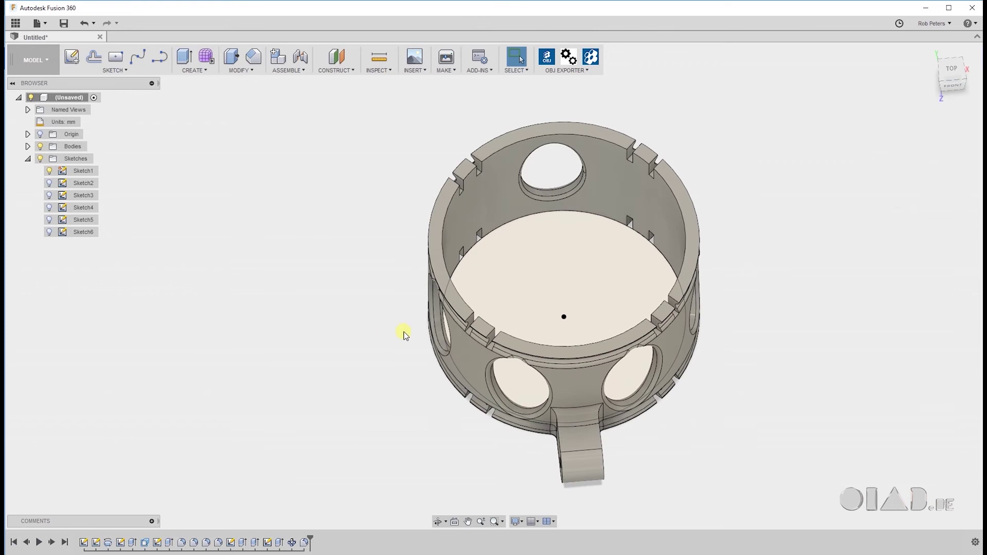
{"action": "left_click", "coordinate": [37, 23]}
Rename Body1 to Zoom H1 Mount, turn it into a component, and save a new version
{"action": "left_click", "coordinate": [80, 159]}
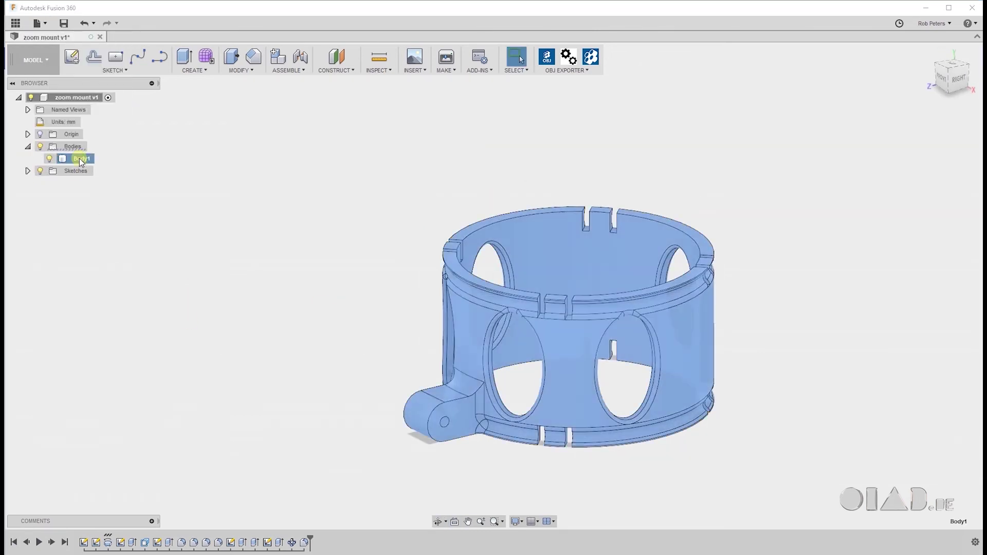
{"action": "double_click", "coordinate": [81, 159]}
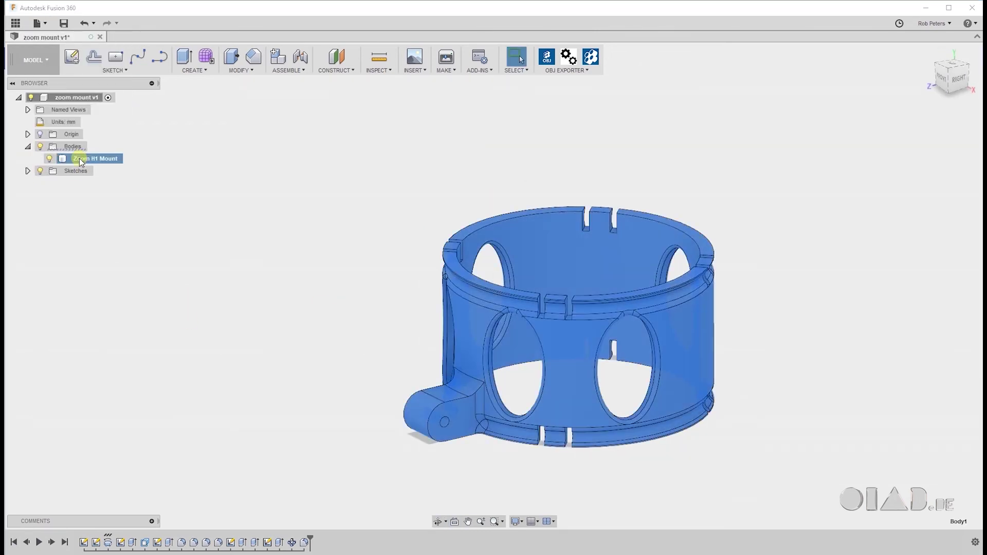
{"action": "right_click", "coordinate": [79, 158]}
{"action": "left_click", "coordinate": [134, 169]}
{"action": "key", "text": "ctrl+s"}
{"action": "key", "text": "Return"}
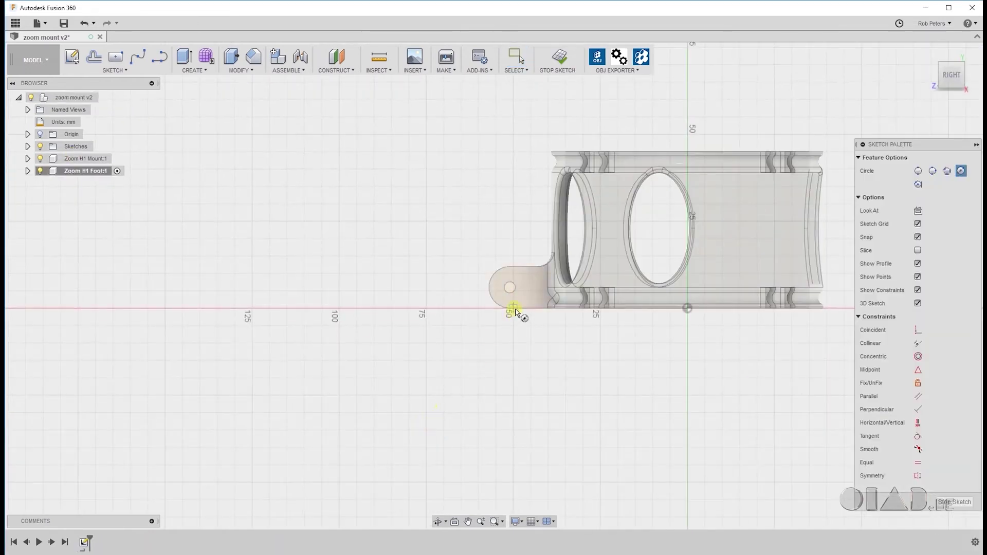
Draw two circles centred on the tab's arc, a small 12 mm one and one matching the outer arc
{"action": "scroll", "coordinate": [508, 292], "scroll_direction": "up", "scroll_amount": 5}
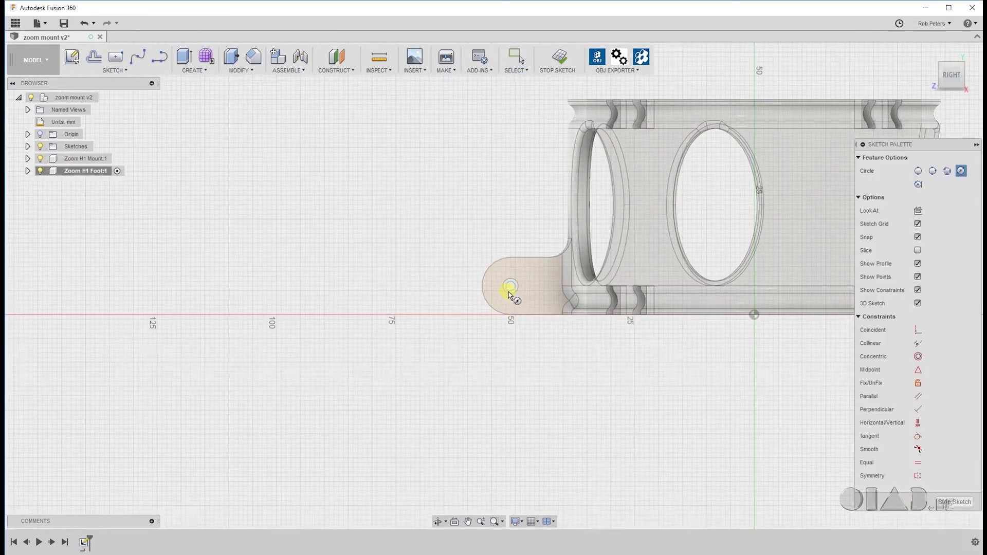
{"action": "scroll", "coordinate": [509, 294], "scroll_direction": "up", "scroll_amount": 3}
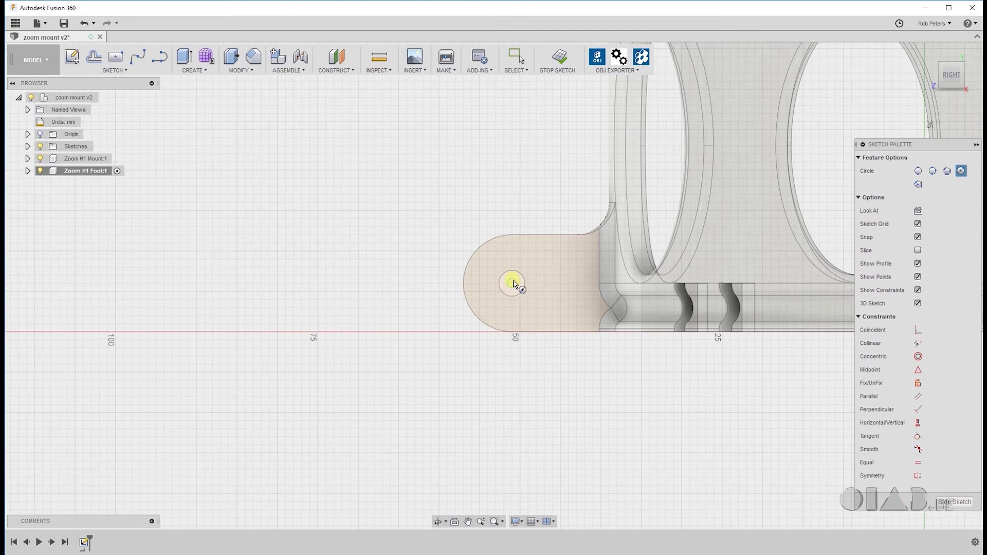
{"action": "left_click", "coordinate": [513, 284]}
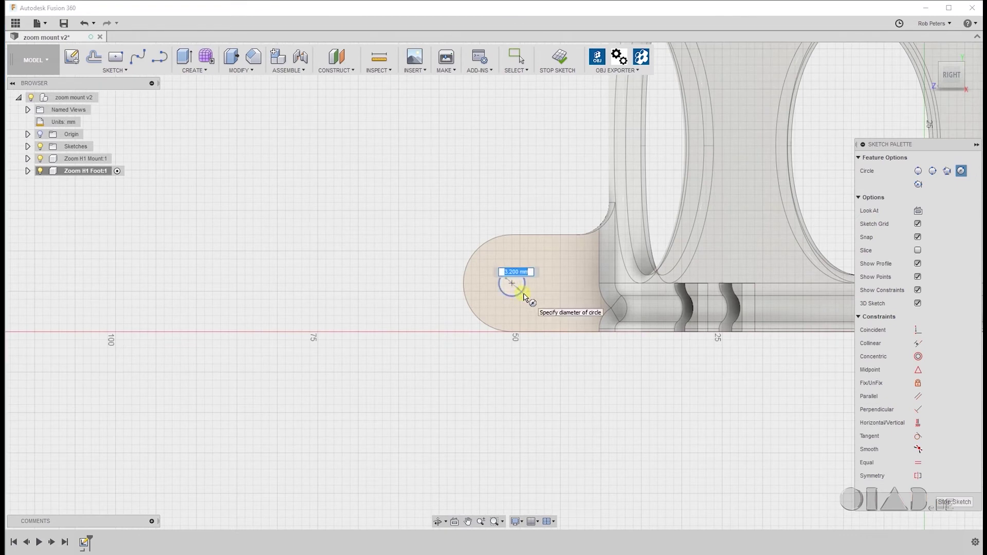
{"action": "left_click", "coordinate": [525, 297]}
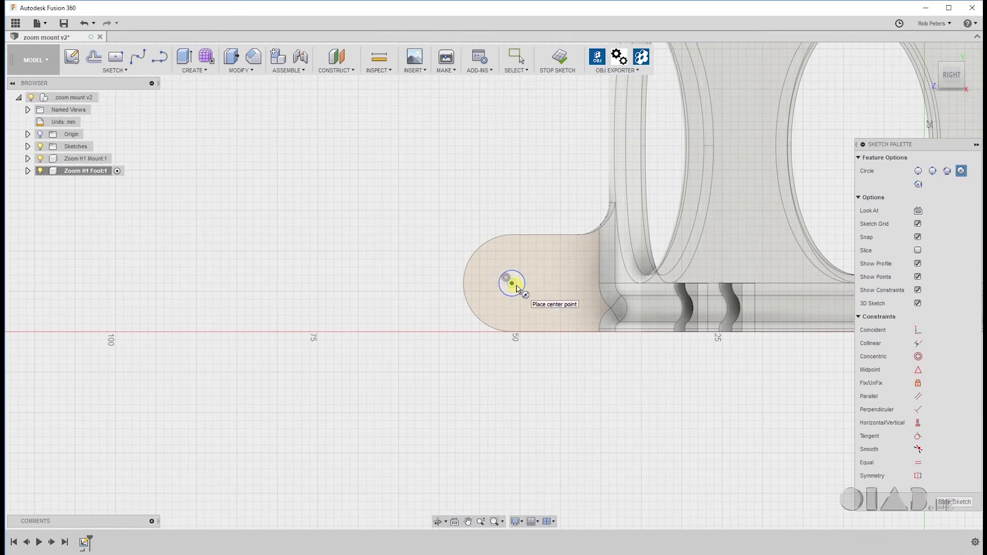
{"action": "left_click", "coordinate": [512, 284]}
{"action": "left_click", "coordinate": [512, 329]}
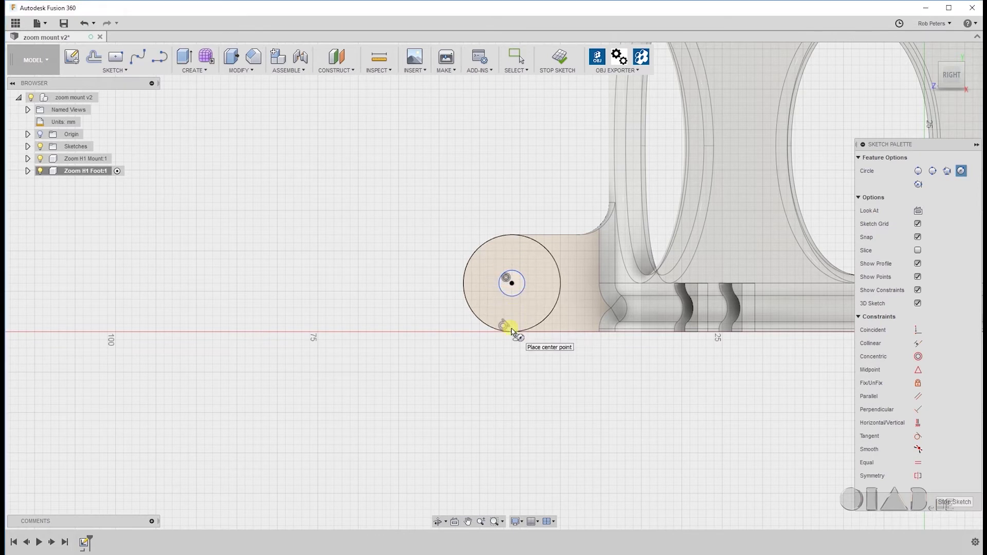
Draw a 30 × 12 mm rectangle starting from the top of the circle
{"action": "key", "text": "r"}
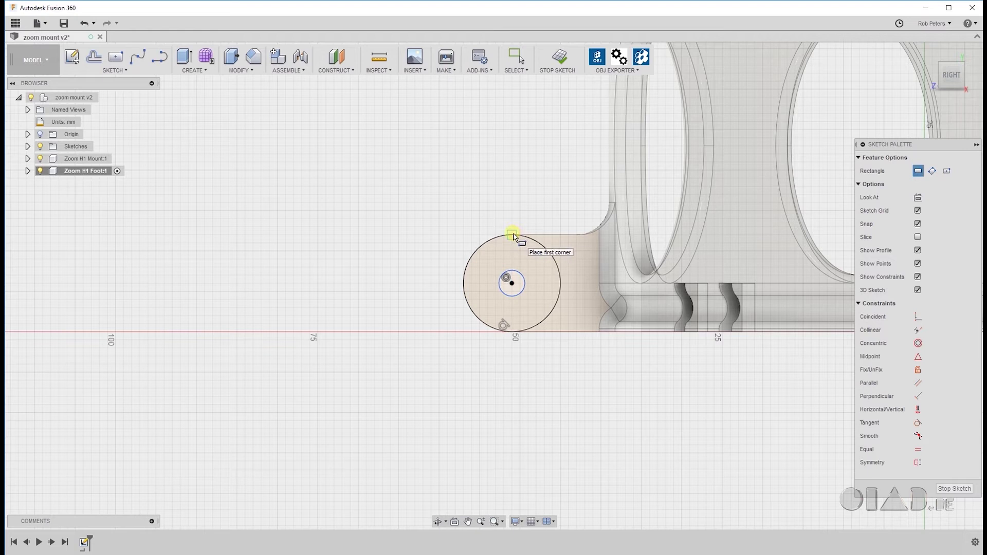
{"action": "left_click", "coordinate": [512, 235]}
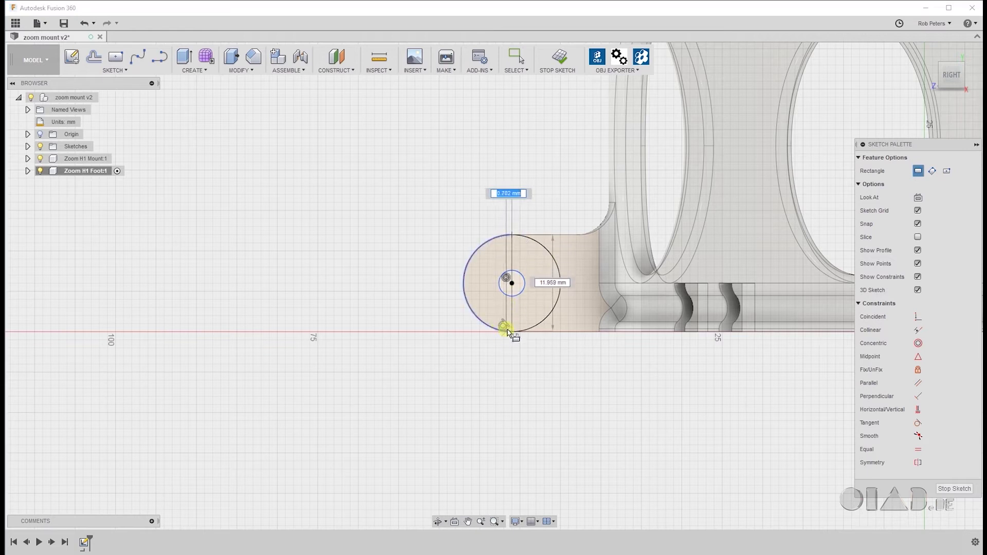
{"action": "key", "text": "Tab"}
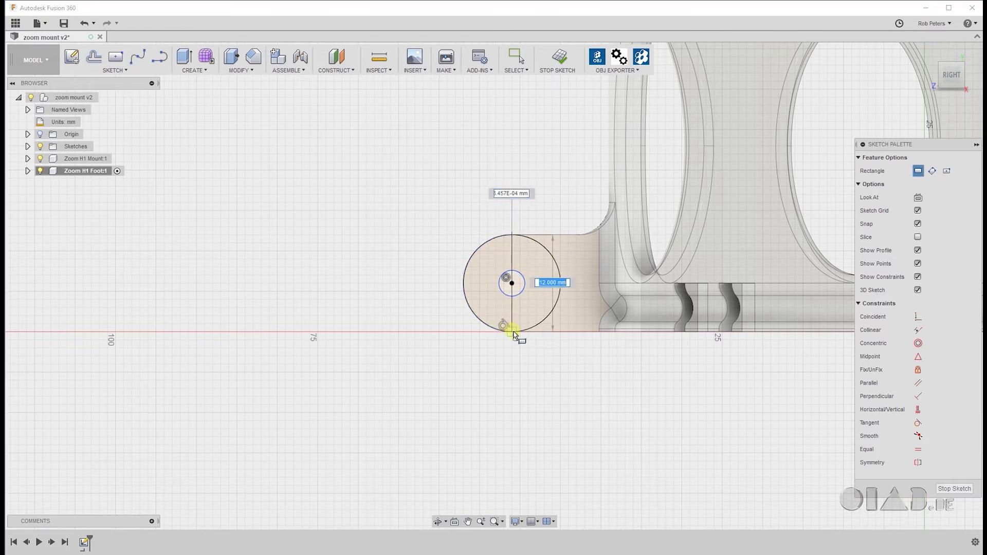
{"action": "type", "text": "12"}
{"action": "key", "text": "Tab"}
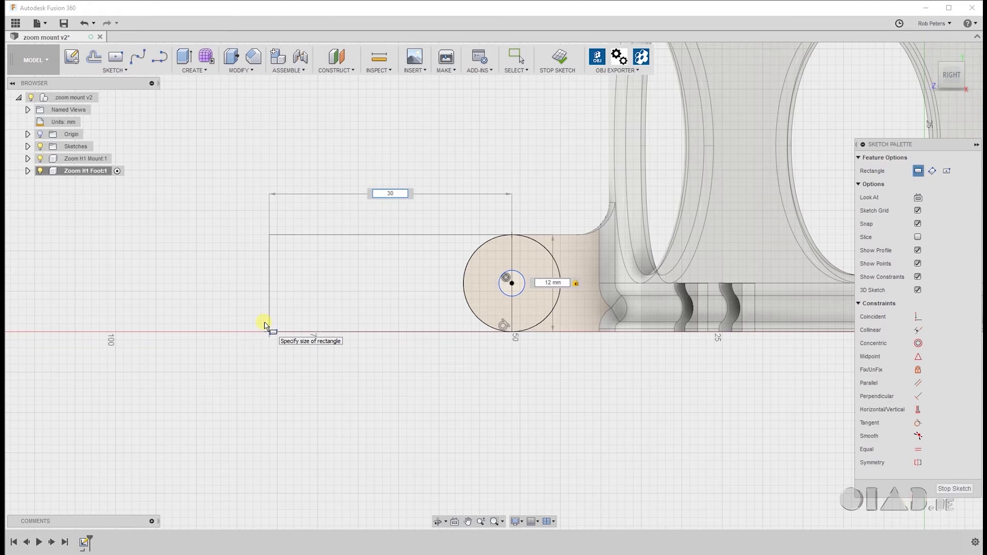
{"action": "key", "text": "Return"}
{"action": "key", "text": "Escape"}
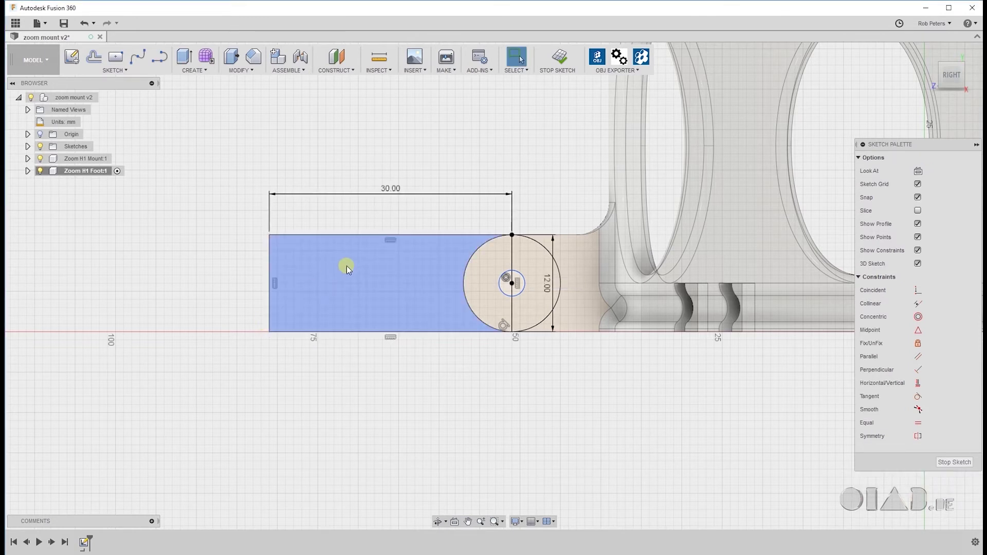
{"action": "middle_click_drag", "start_coordinate": [350, 270], "coordinate": [372, 292], "text": "shift"}
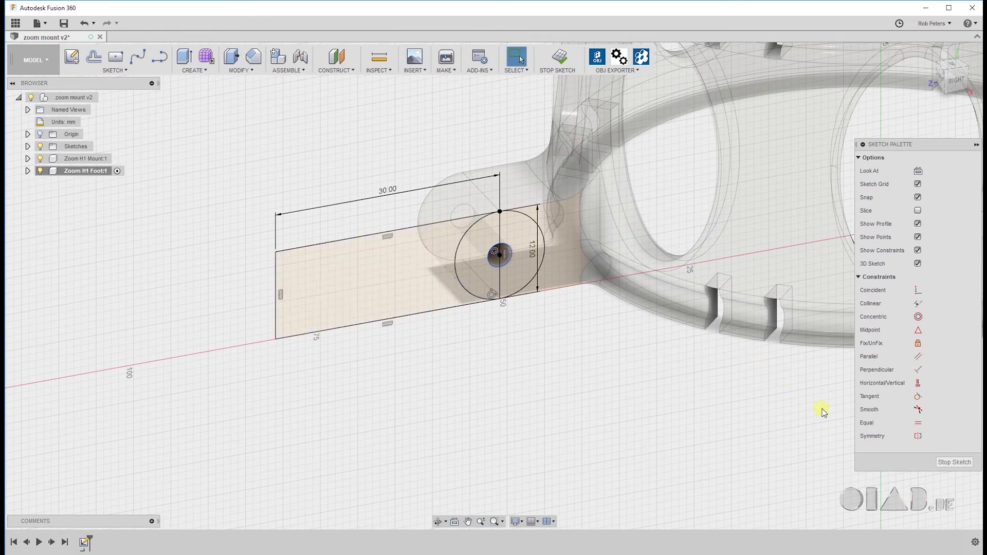
Finish the foot sketch and select the rectangle and both circle-half profiles
{"action": "left_click", "coordinate": [955, 463]}
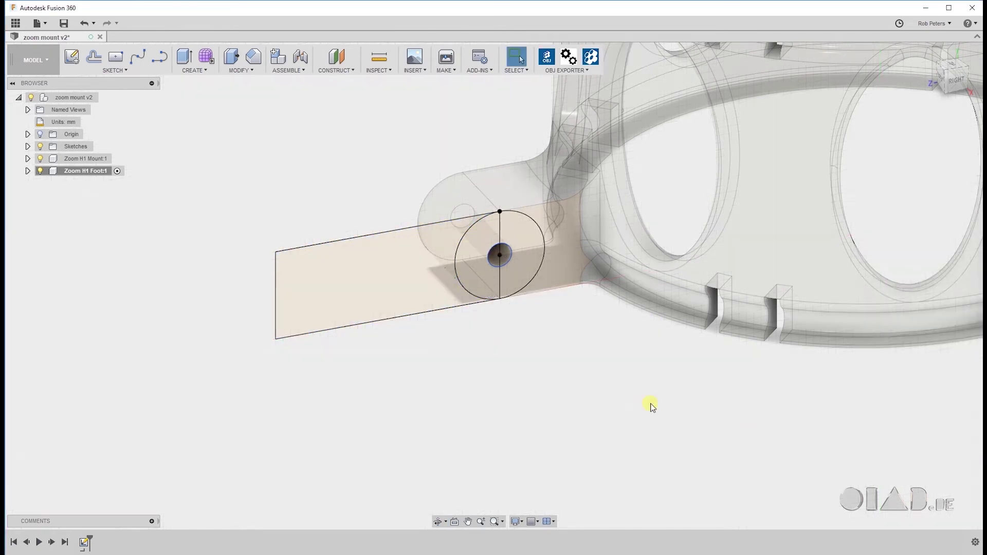
{"action": "left_click", "coordinate": [387, 291]}
{"action": "left_click", "coordinate": [476, 279], "text": "ctrl"}
{"action": "left_click", "coordinate": [507, 279], "text": "ctrl"}
{"action": "middle_click_drag", "start_coordinate": [502, 286], "coordinate": [534, 356]}
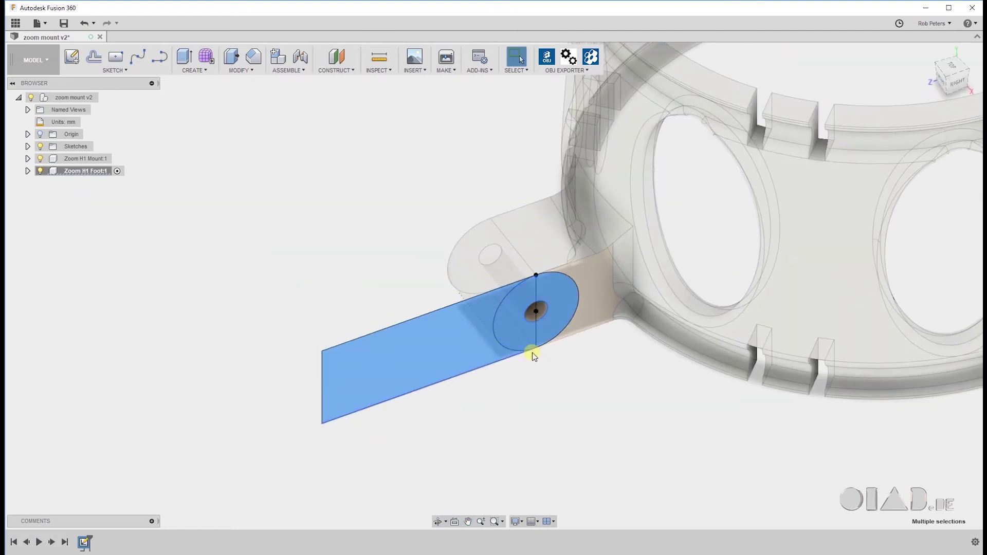
Extrude the profiles two-sided as a new body, 3 mm one way and 15 mm the other
{"action": "key", "text": "e"}
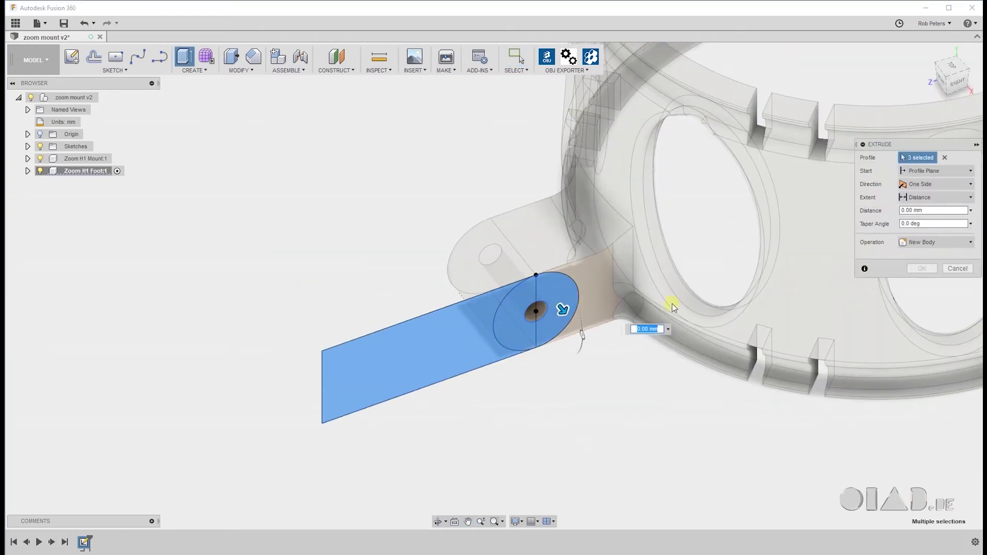
{"action": "left_click", "coordinate": [924, 185]}
{"action": "left_click", "coordinate": [931, 208]}
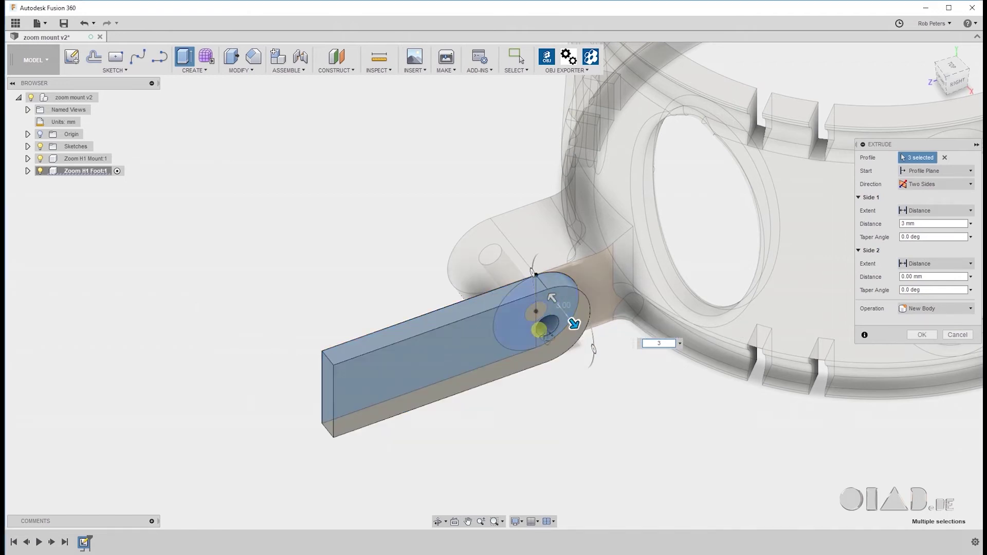
{"action": "middle_click_drag", "start_coordinate": [546, 340], "coordinate": [553, 327], "text": "shift"}
{"action": "left_click_drag", "start_coordinate": [564, 320], "coordinate": [484, 270]}
{"action": "middle_click_drag", "start_coordinate": [487, 260], "coordinate": [530, 303], "text": "shift"}
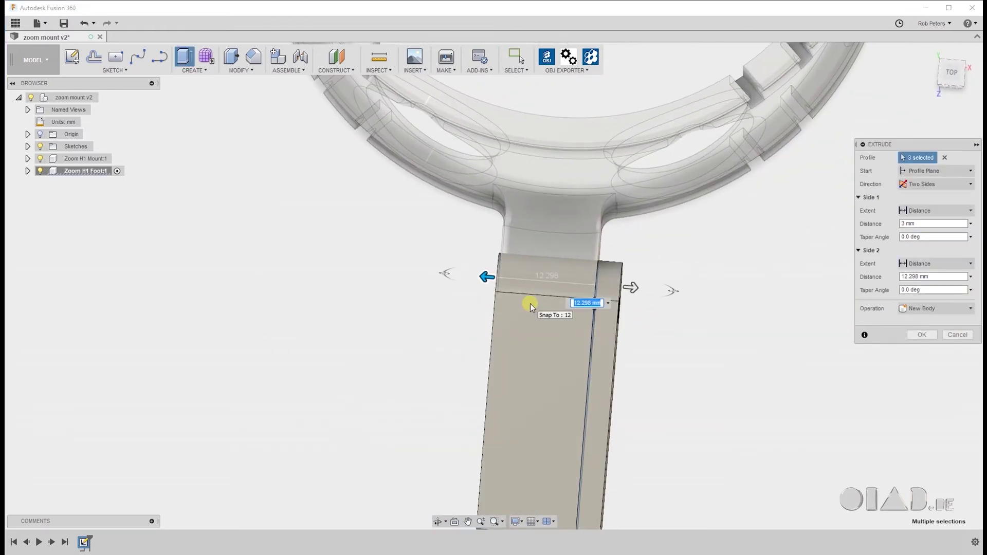
{"action": "type", "text": "15"}
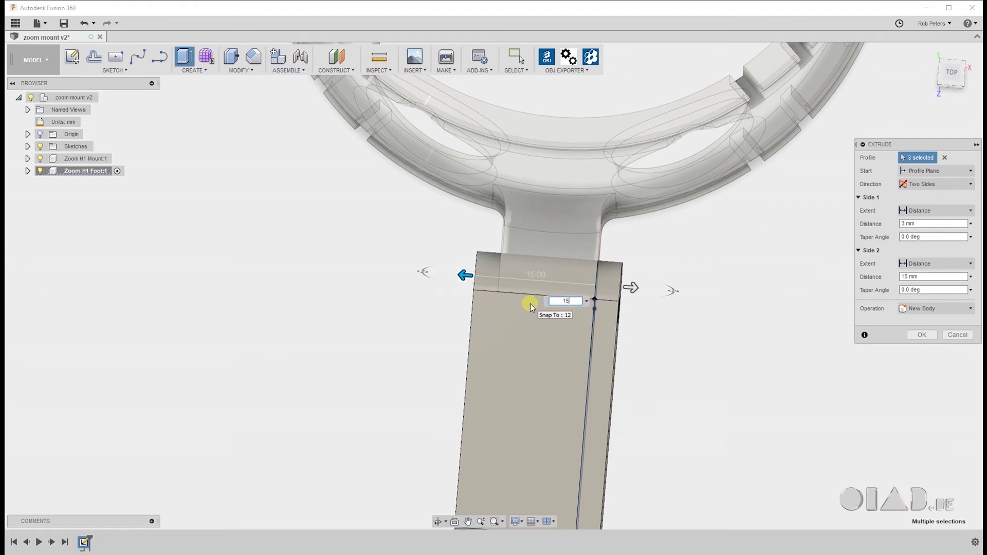
{"action": "key", "text": "Return"}
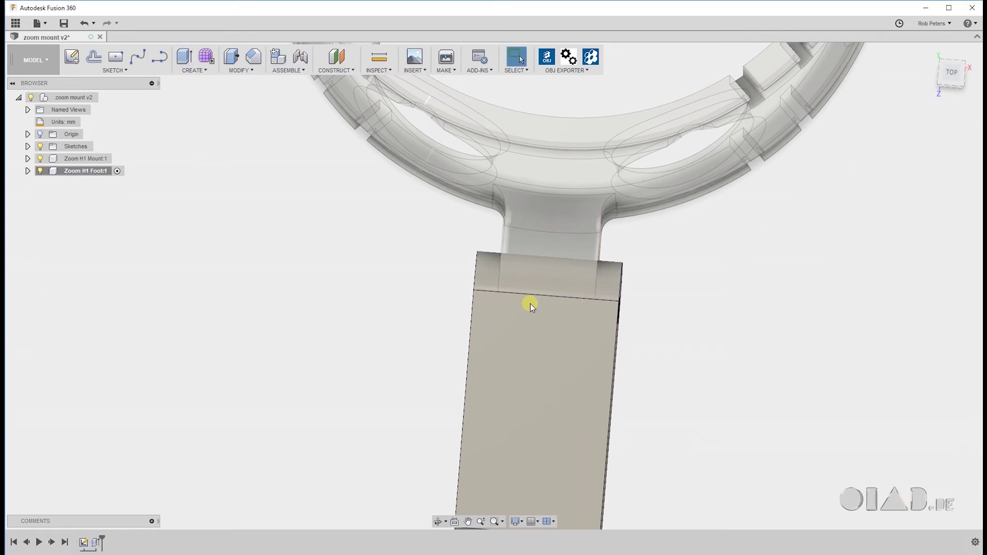
On the foot's top face, draw a centre rectangle 12.6 mm wide and 24 mm tall on the centreline
{"action": "left_click", "coordinate": [117, 57]}
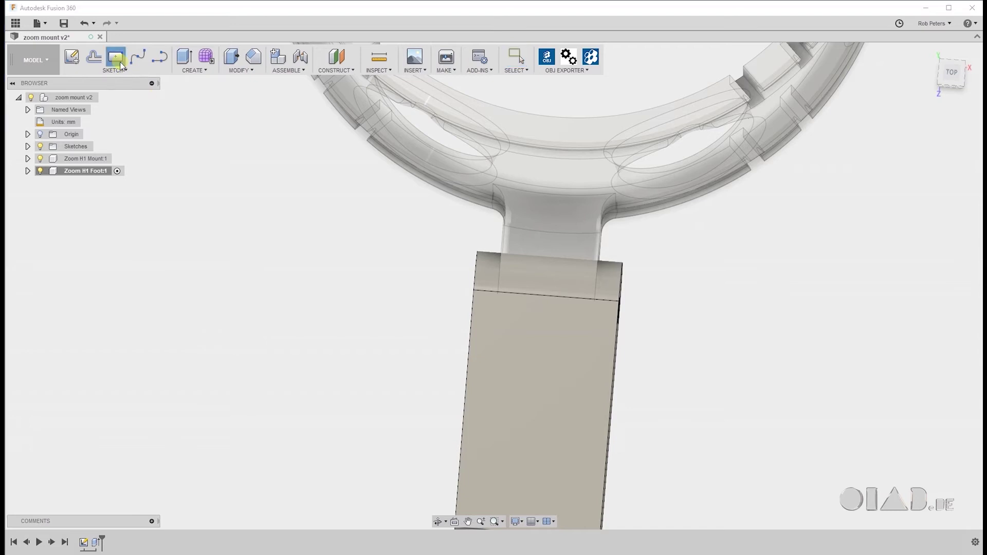
{"action": "left_click", "coordinate": [531, 340]}
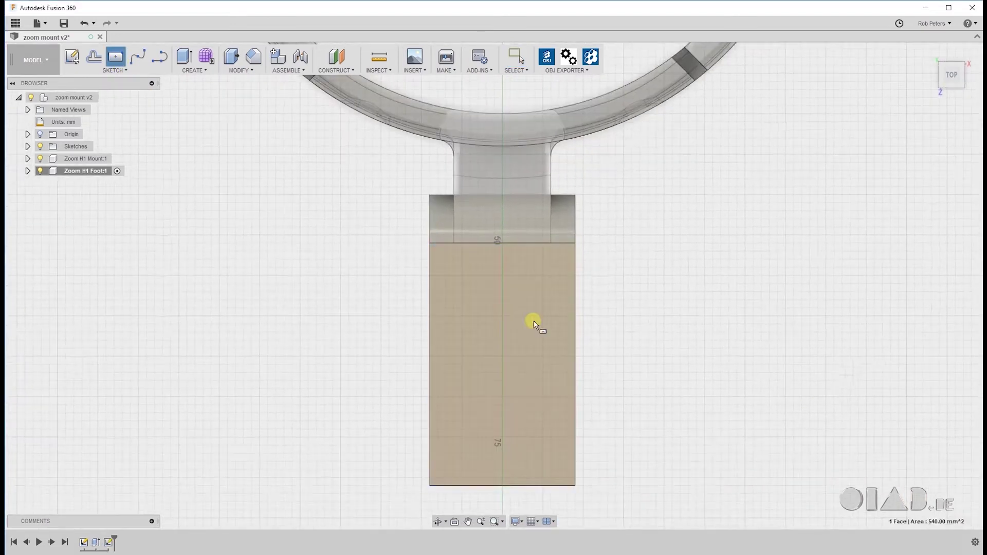
{"action": "left_click", "coordinate": [502, 315]}
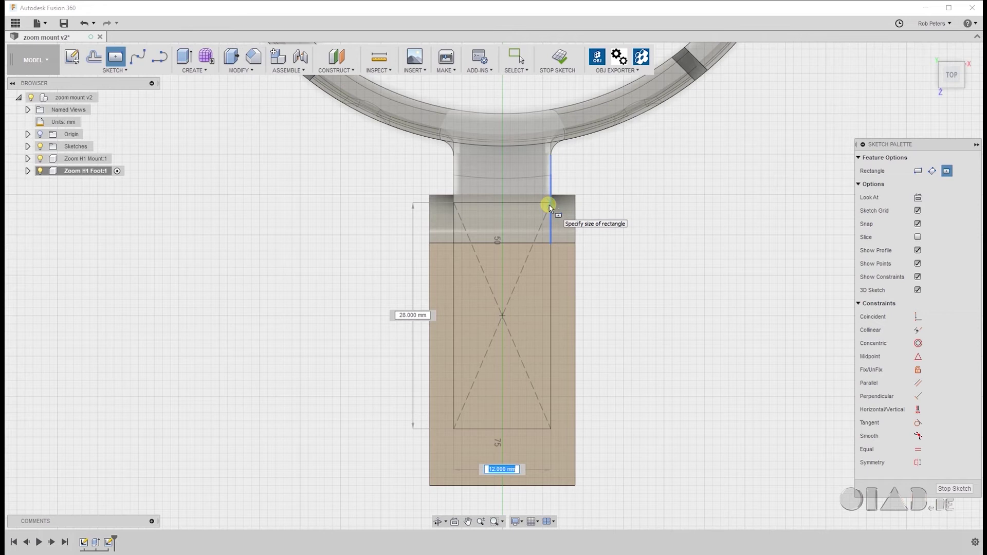
{"action": "key", "text": "Escape"}
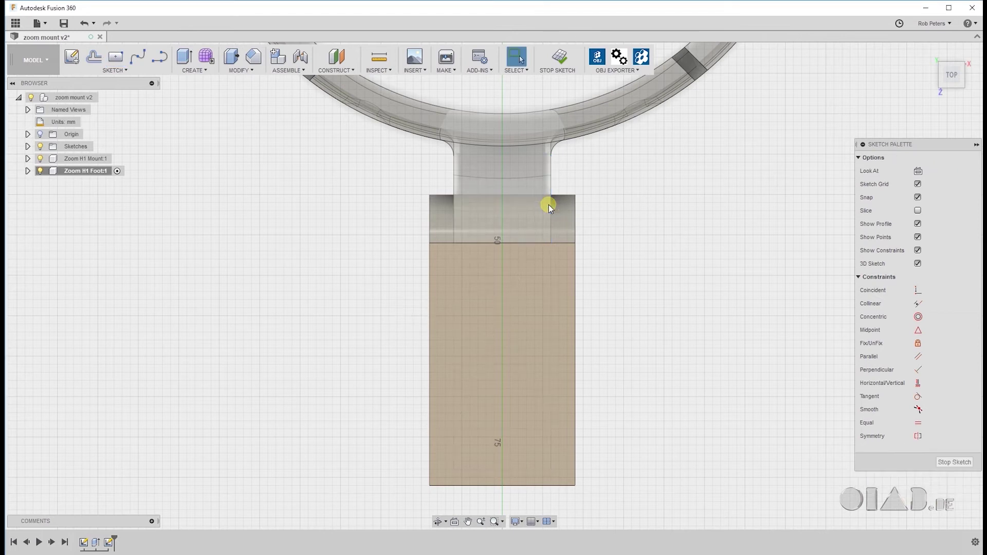
{"action": "left_click", "coordinate": [116, 57]}
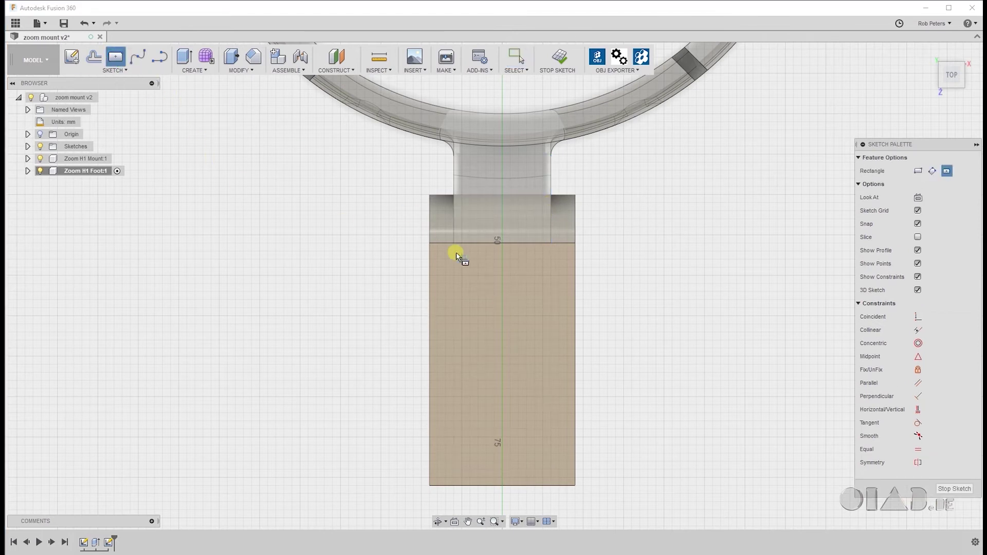
{"action": "left_click", "coordinate": [502, 279]}
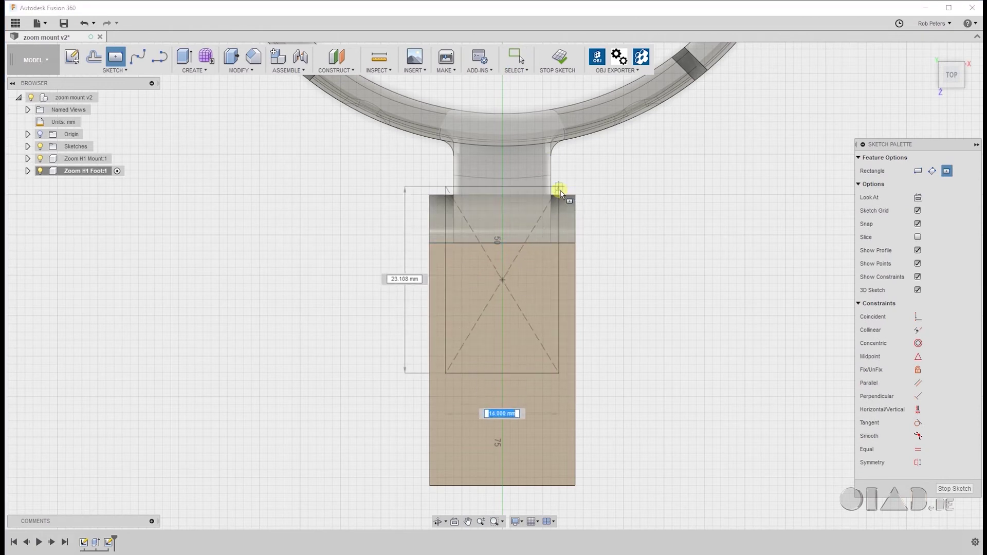
{"action": "key", "text": "Tab"}
{"action": "key", "text": "Tab"}
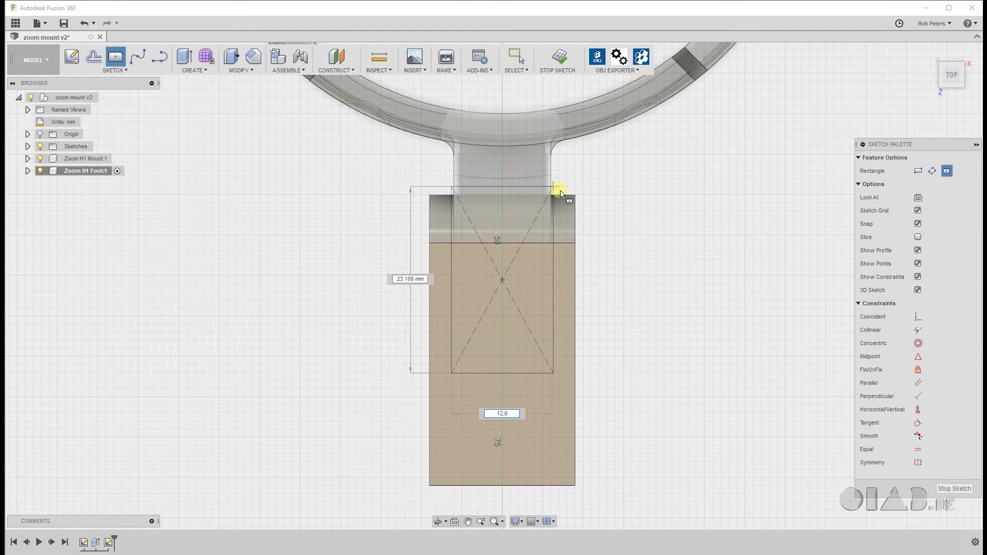
{"action": "key", "text": "Tab"}
{"action": "type", "text": "24"}
{"action": "key", "text": "Return"}
{"action": "key", "text": "Escape"}
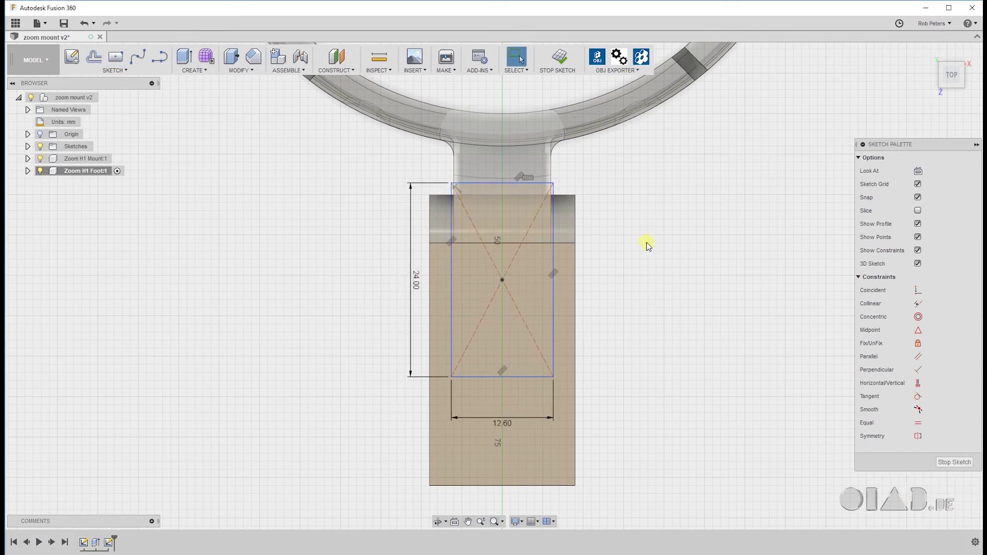
Finish the slot sketch and try extruding the two slot profiles as a cut, then cancel
{"action": "left_click", "coordinate": [954, 462]}
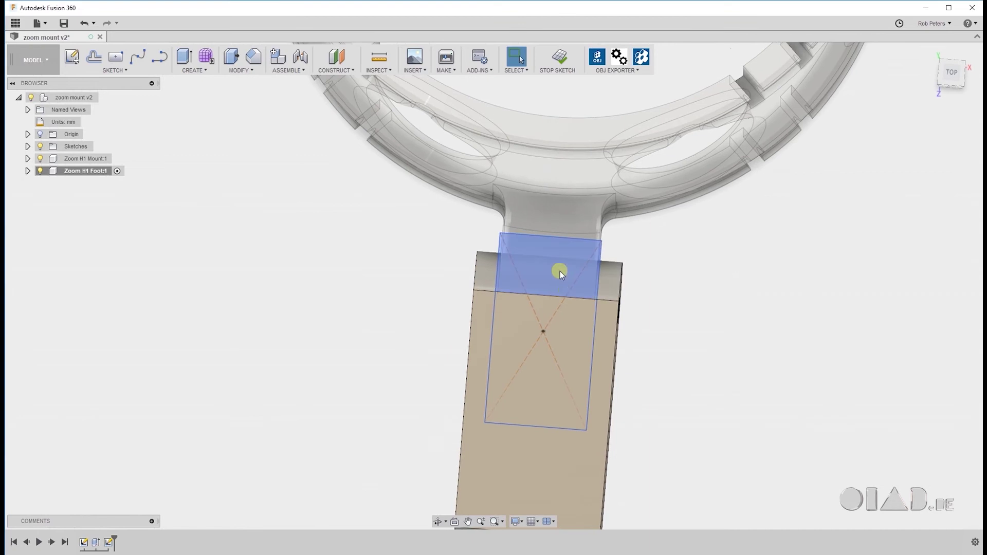
{"action": "left_click", "coordinate": [561, 289]}
{"action": "key", "text": "e"}
{"action": "left_click", "coordinate": [561, 324]}
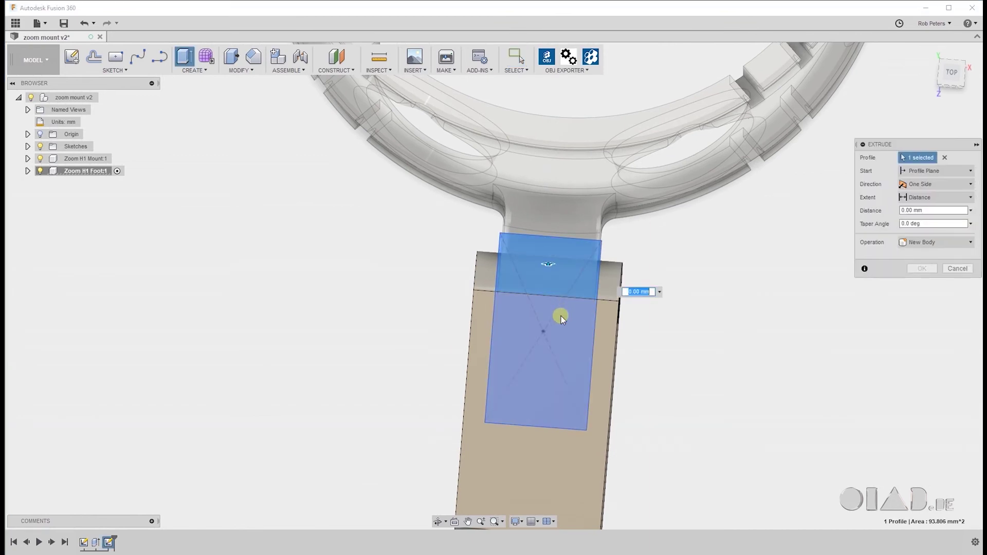
{"action": "middle_click_drag", "start_coordinate": [562, 329], "coordinate": [498, 319], "text": "shift"}
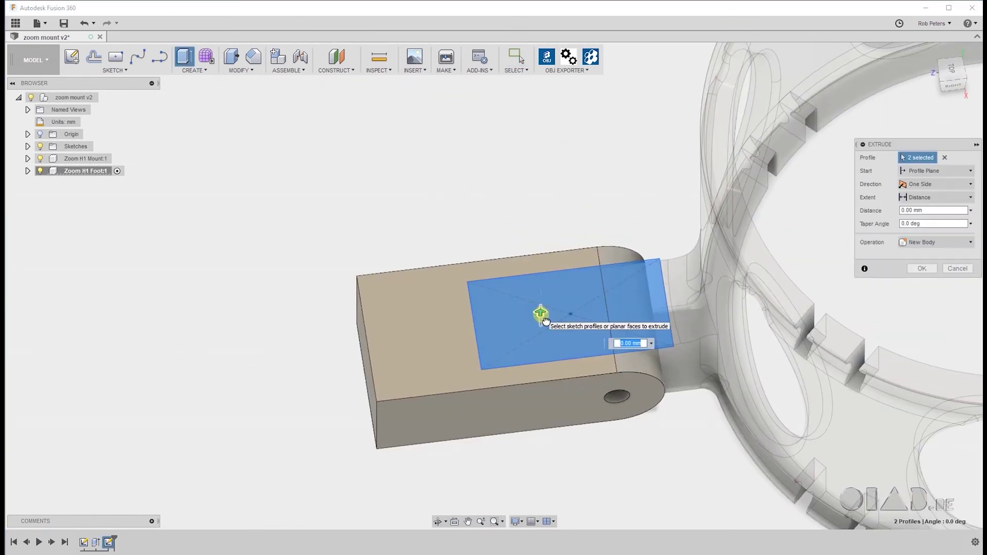
{"action": "left_click_drag", "start_coordinate": [538, 310], "coordinate": [541, 385]}
{"action": "key", "text": "Escape"}
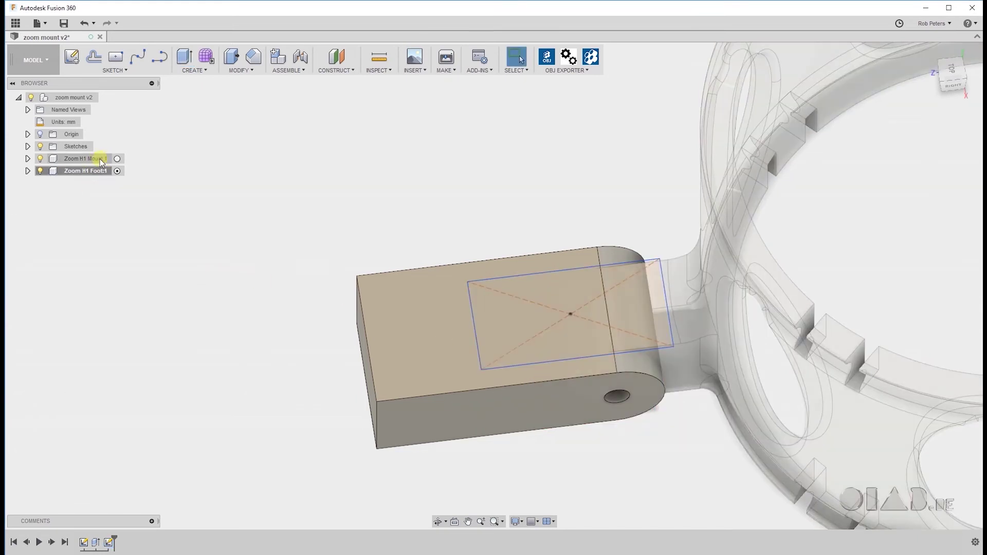
With the mount hidden, cut both slot profiles down through the foot, then show the mount again
{"action": "left_click", "coordinate": [41, 159]}
{"action": "left_click", "coordinate": [566, 296]}
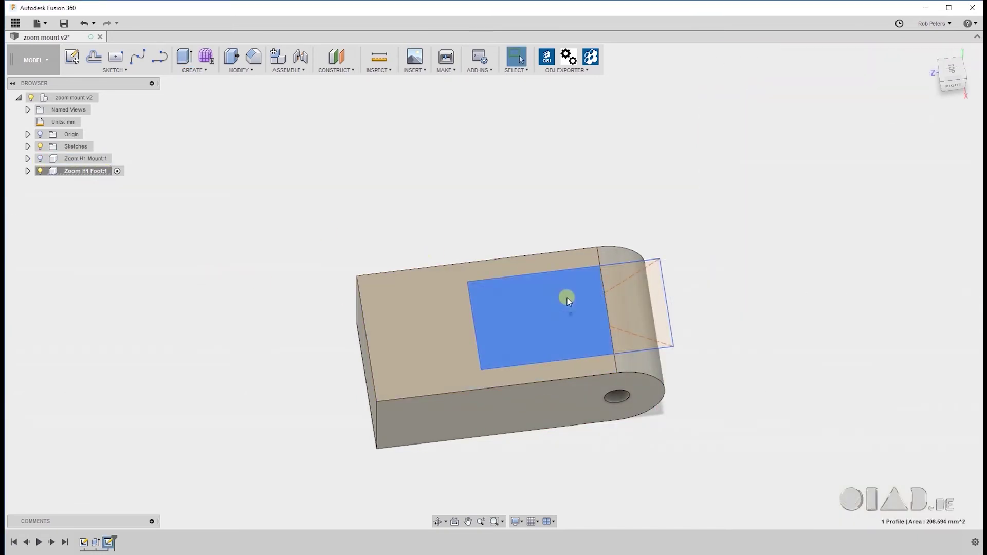
{"action": "left_click", "coordinate": [627, 310]}
{"action": "key", "text": "e"}
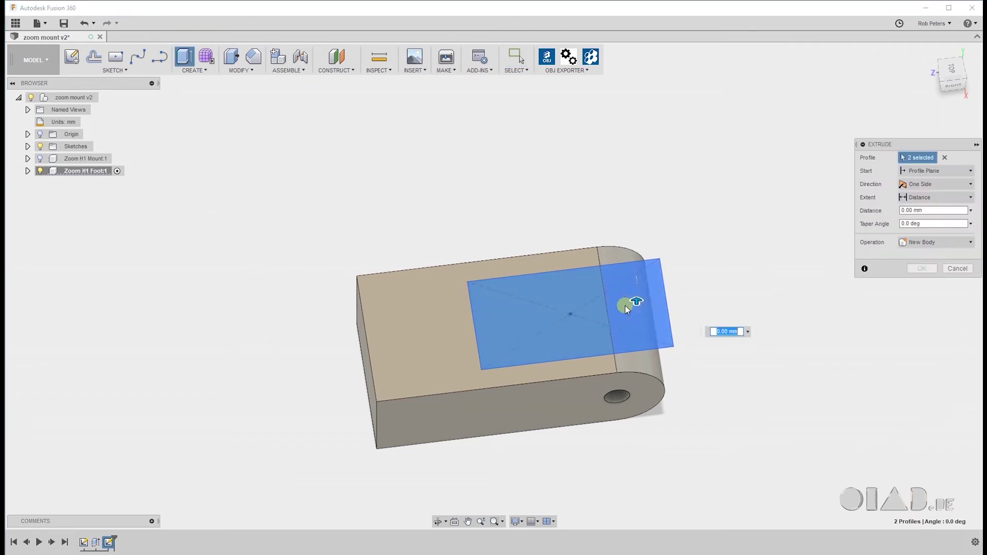
{"action": "left_click_drag", "start_coordinate": [639, 305], "coordinate": [643, 371]}
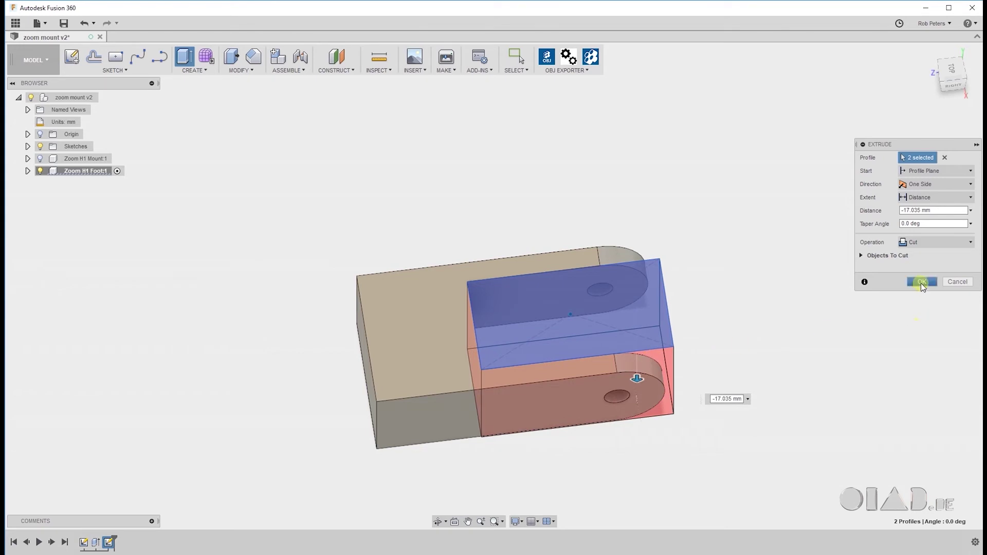
{"action": "left_click", "coordinate": [922, 282]}
{"action": "left_click", "coordinate": [40, 159]}
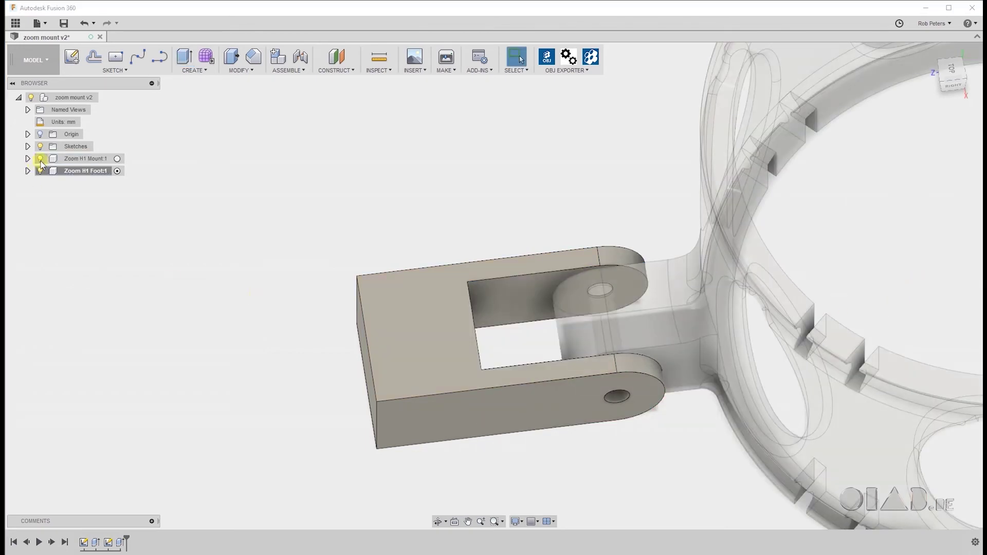
Fillet the slot's two inner corner edges with a 5 mm radius
{"action": "middle_click_drag", "start_coordinate": [586, 293], "coordinate": [551, 293], "text": "shift"}
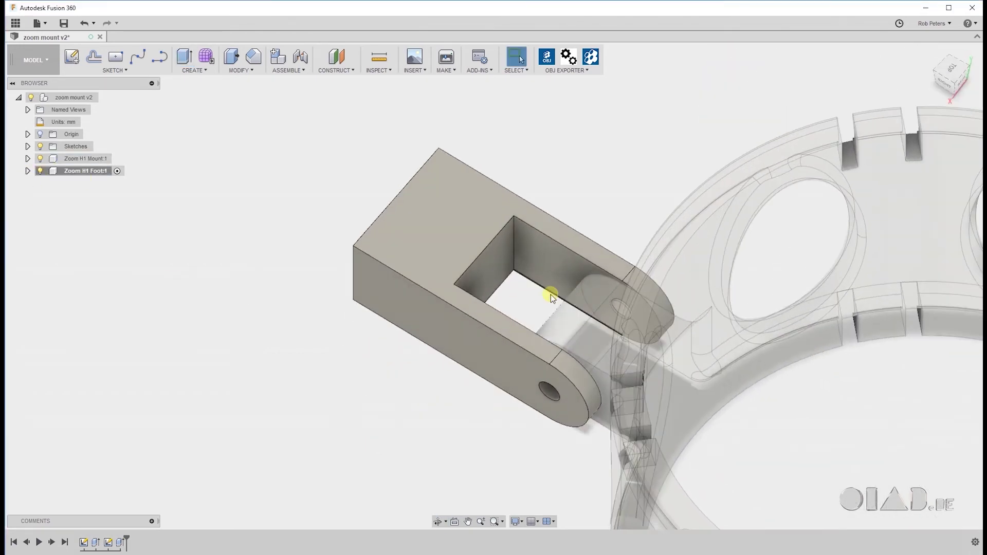
{"action": "left_click", "coordinate": [487, 271]}
{"action": "left_click", "coordinate": [506, 275]}
{"action": "middle_click_drag", "start_coordinate": [506, 276], "coordinate": [415, 276], "text": "shift"}
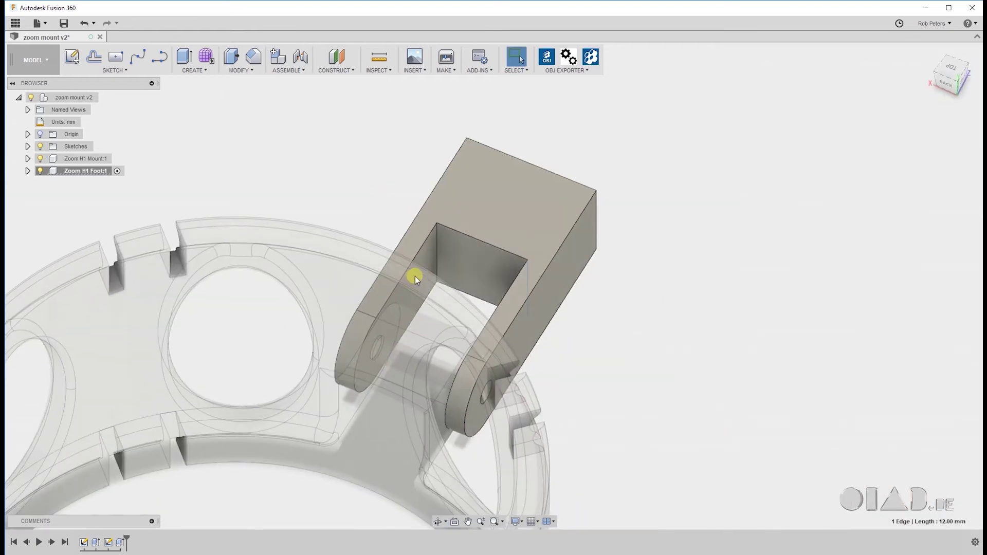
{"action": "left_click", "coordinate": [438, 254], "text": "ctrl"}
{"action": "key", "text": "f"}
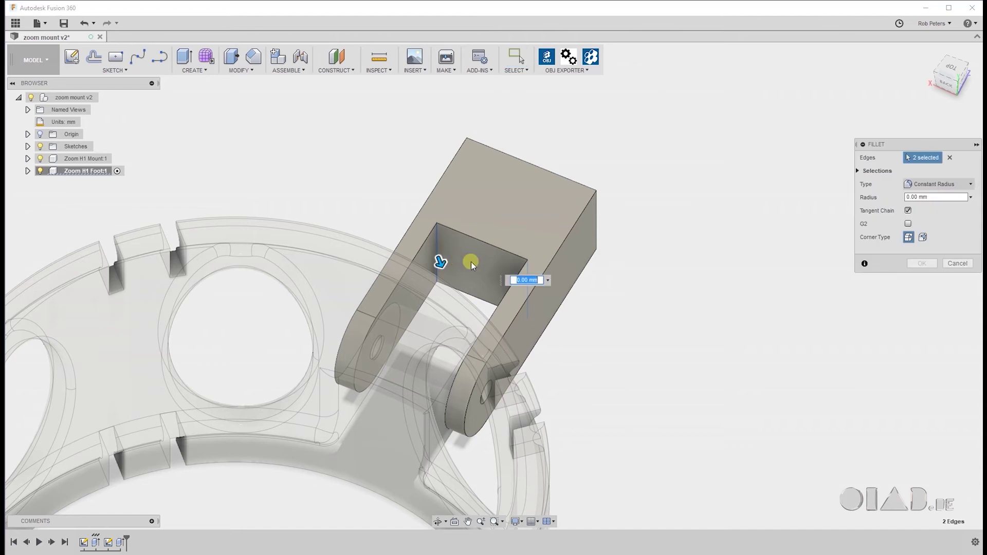
{"action": "left_click_drag", "start_coordinate": [440, 257], "coordinate": [450, 279]}
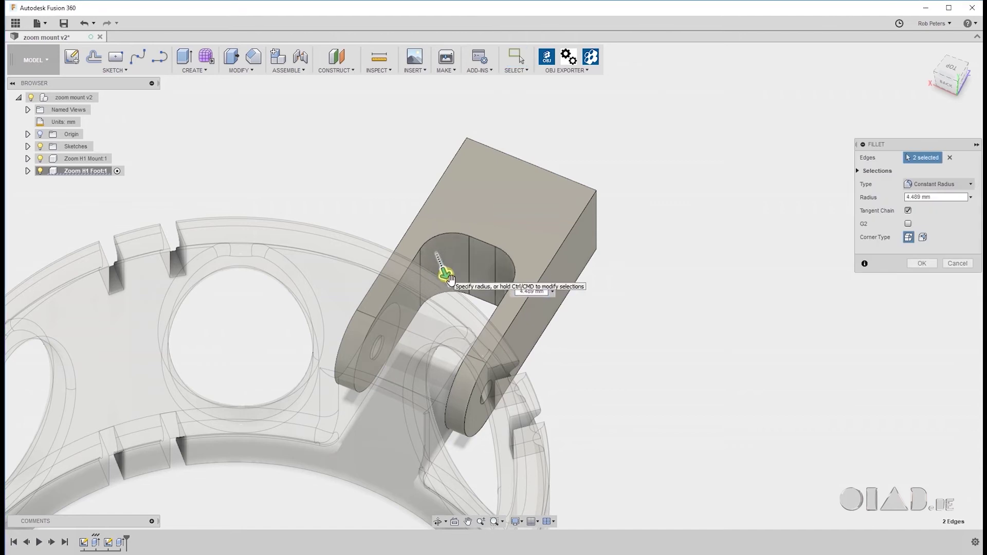
{"action": "left_click", "coordinate": [529, 293]}
{"action": "type", "text": "5"}
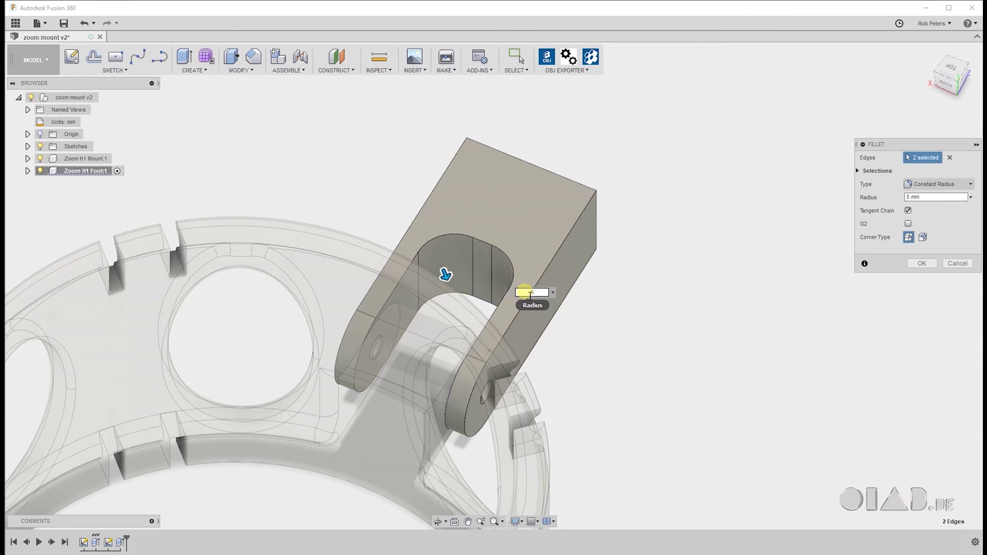
{"action": "left_click", "coordinate": [924, 266]}
Offset the slot's flat end face 4.832 mm deeper
{"action": "left_click", "coordinate": [481, 285]}
{"action": "key", "text": "q"}
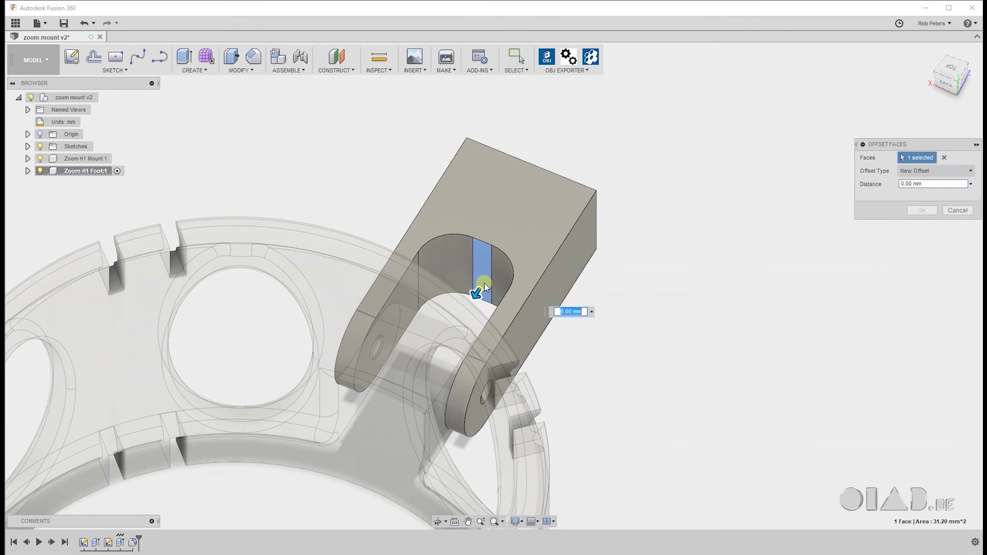
{"action": "left_click_drag", "start_coordinate": [482, 291], "coordinate": [459, 320]}
{"action": "left_click", "coordinate": [540, 339]}
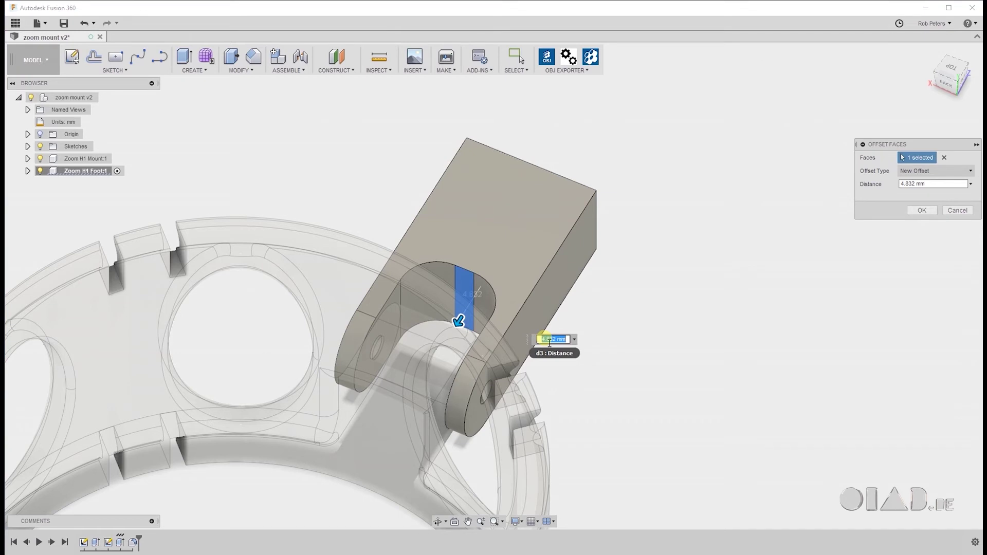
{"action": "key", "text": "Return"}
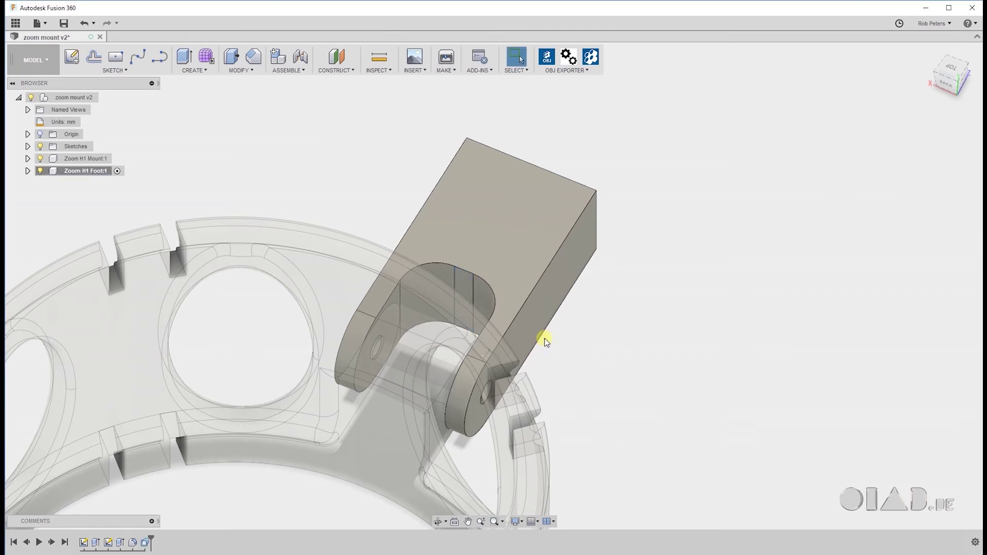
Draw a centre-diameter circle at the origin of the foot's square end face, passing through its corners
{"action": "middle_click_drag", "start_coordinate": [544, 338], "coordinate": [526, 369], "text": "shift"}
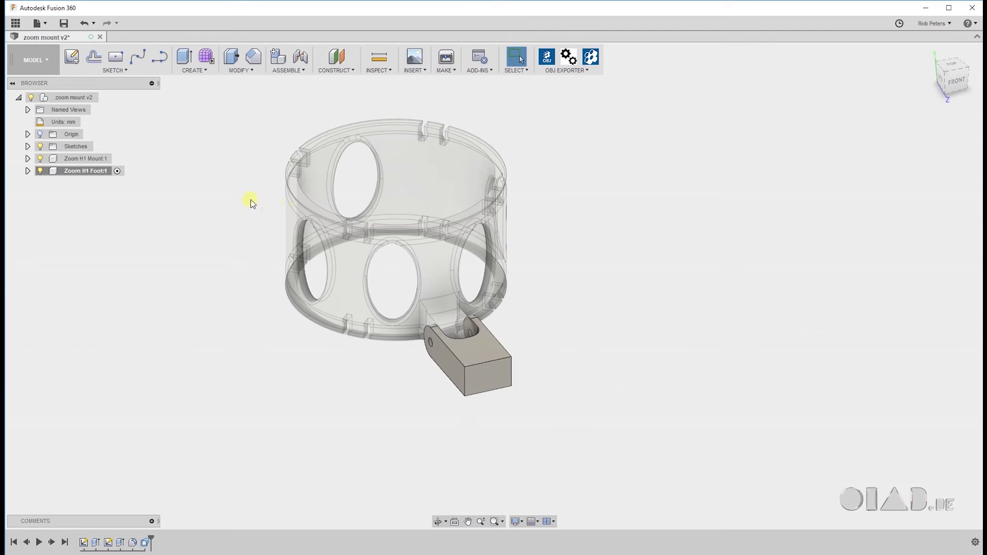
{"action": "left_click", "coordinate": [112, 72]}
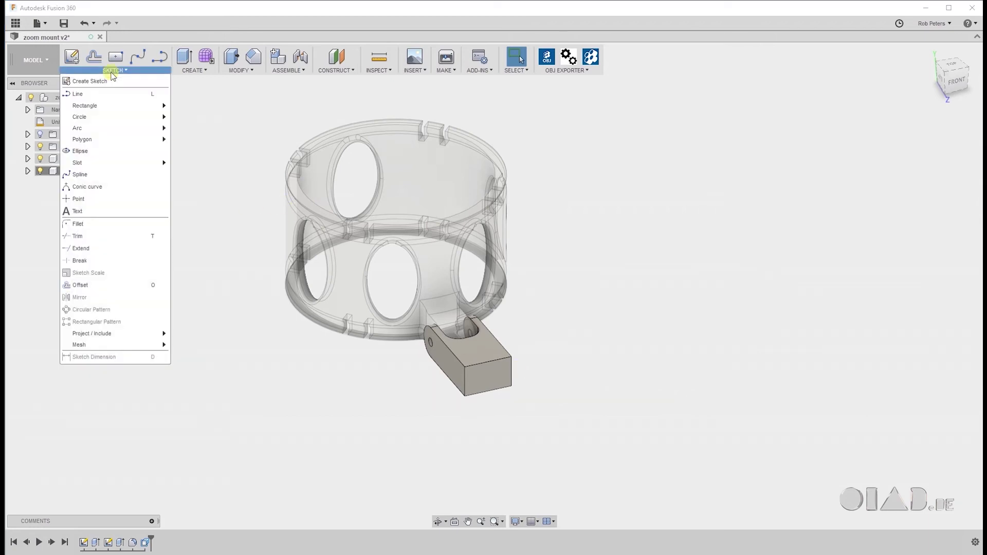
{"action": "mouse_move", "coordinate": [101, 115]}
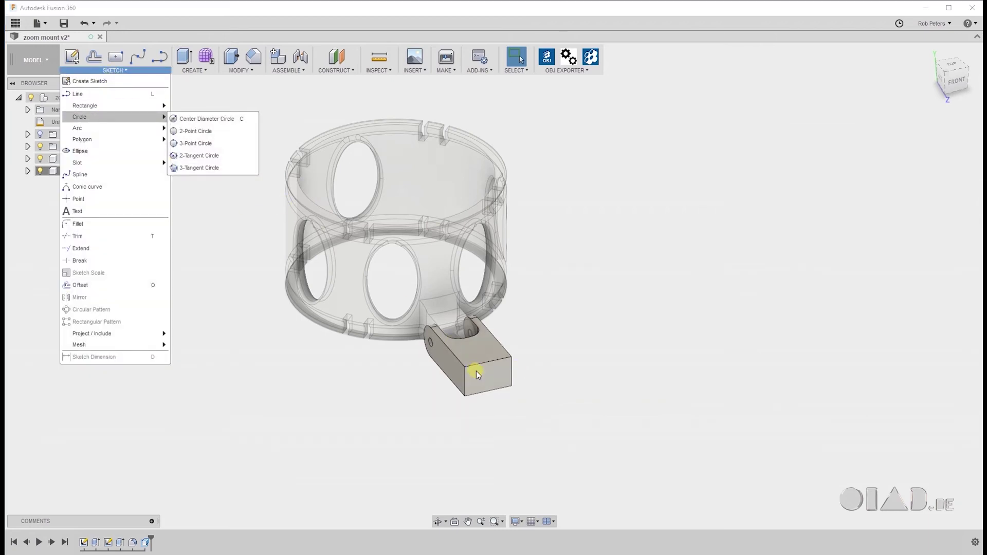
{"action": "left_click", "coordinate": [206, 119]}
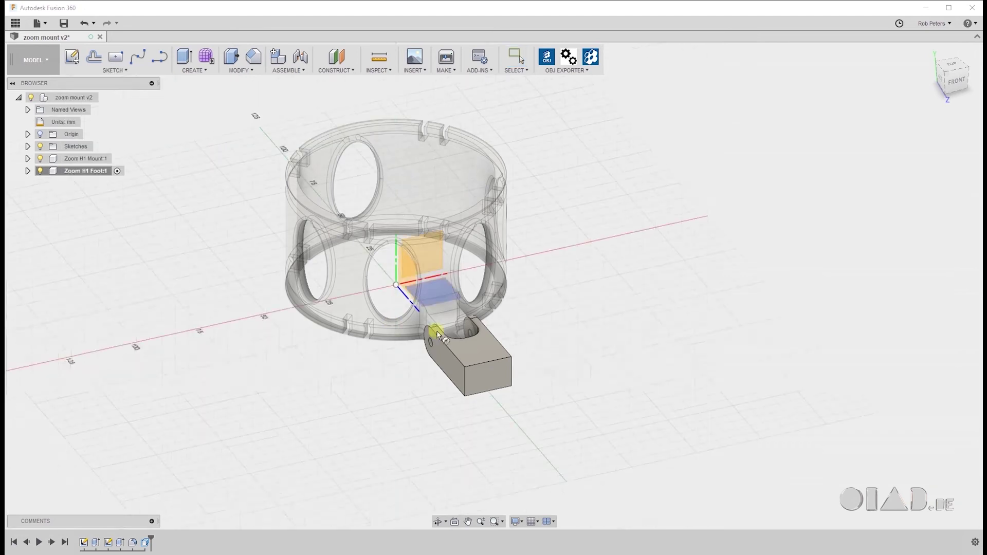
{"action": "left_click", "coordinate": [481, 383]}
{"action": "left_click", "coordinate": [506, 291]}
{"action": "scroll", "coordinate": [506, 291], "scroll_direction": "up", "scroll_amount": 8}
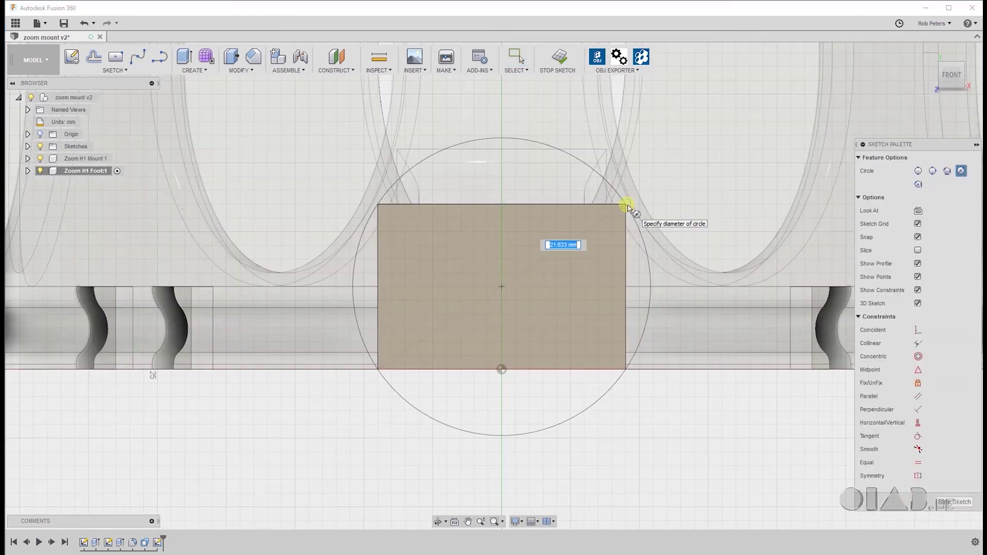
{"action": "left_click", "coordinate": [627, 208]}
{"action": "left_click", "coordinate": [956, 503]}
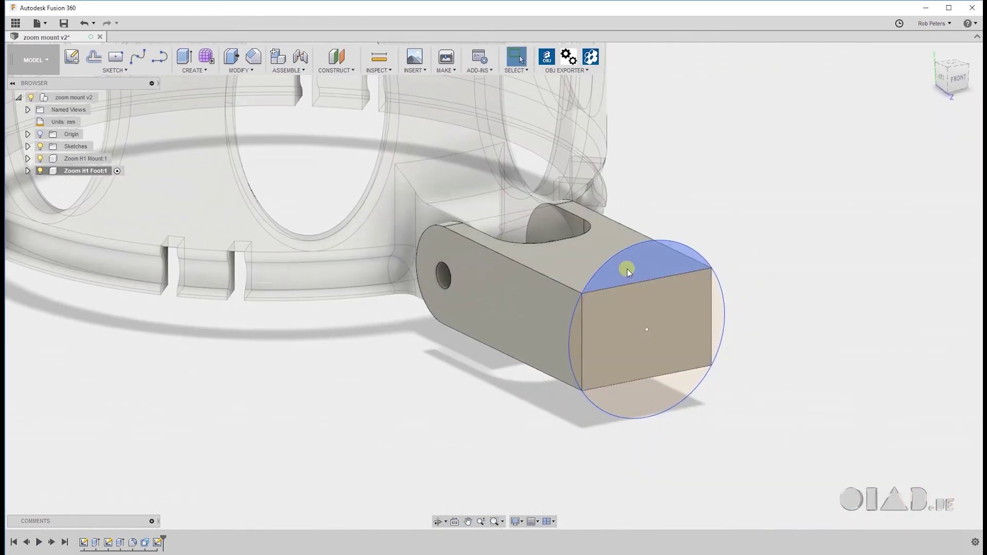
Extrude the circle segments and square end profile 3 mm, joining the disc onto the foot arm
{"action": "left_click", "coordinate": [626, 270]}
{"action": "left_click", "coordinate": [578, 338]}
{"action": "left_click", "coordinate": [620, 337]}
{"action": "left_click", "coordinate": [669, 390]}
{"action": "key", "text": "e"}
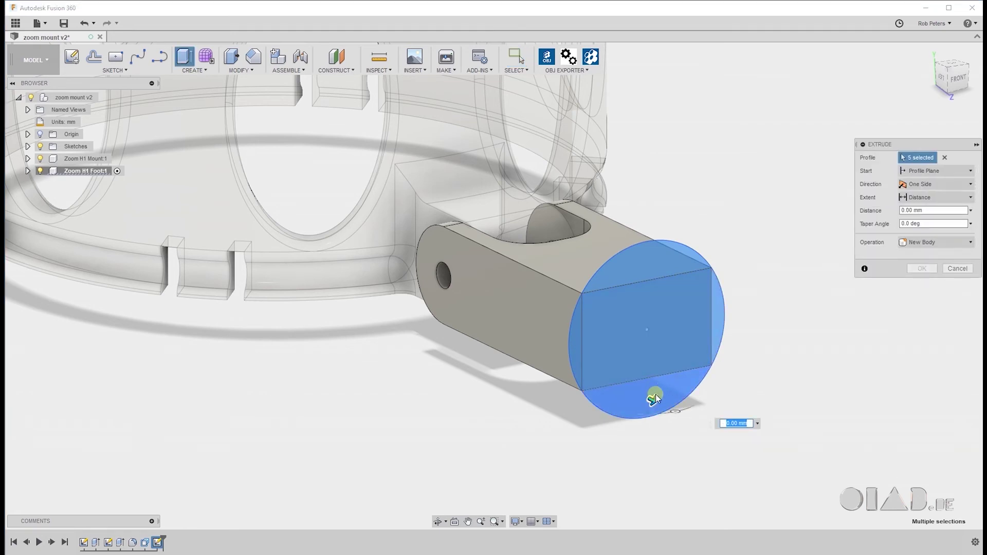
{"action": "left_click_drag", "start_coordinate": [650, 399], "coordinate": [669, 408]}
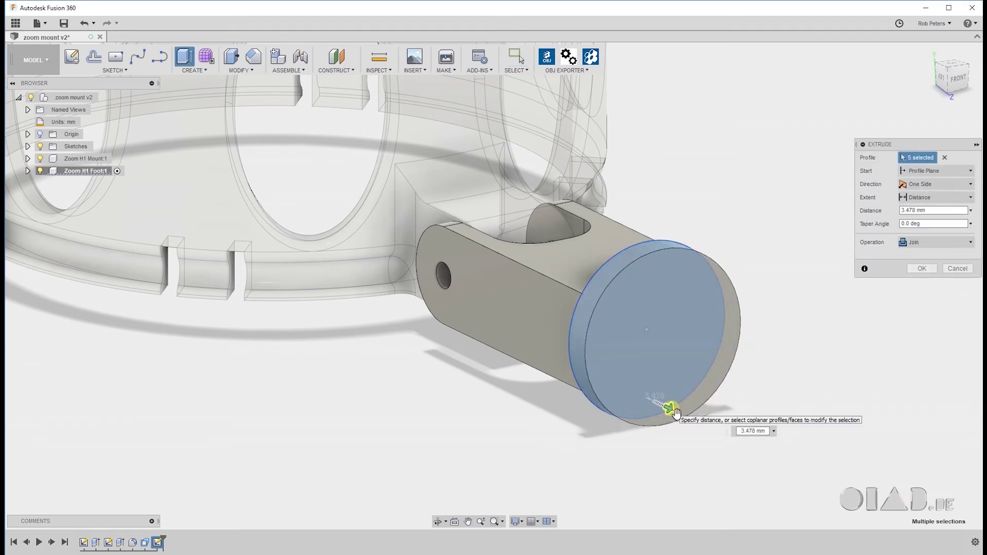
{"action": "left_click", "coordinate": [750, 431]}
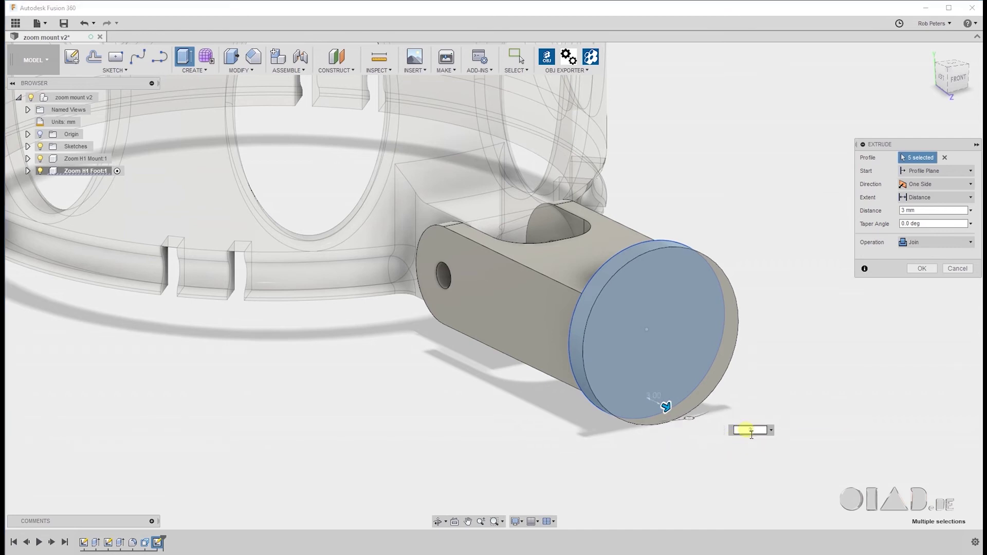
{"action": "key", "text": "Return"}
{"action": "scroll", "coordinate": [735, 416], "scroll_direction": "down", "scroll_amount": 3}
{"action": "middle_click_drag", "start_coordinate": [720, 403], "coordinate": [690, 393], "text": "shift"}
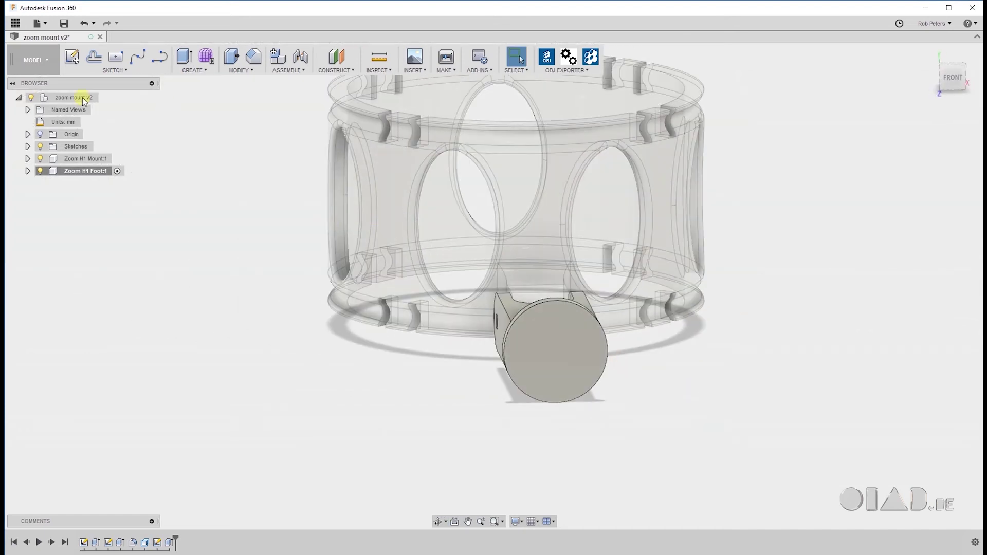
Start a new sketch on the foot disc's face
{"action": "left_click", "coordinate": [157, 57]}
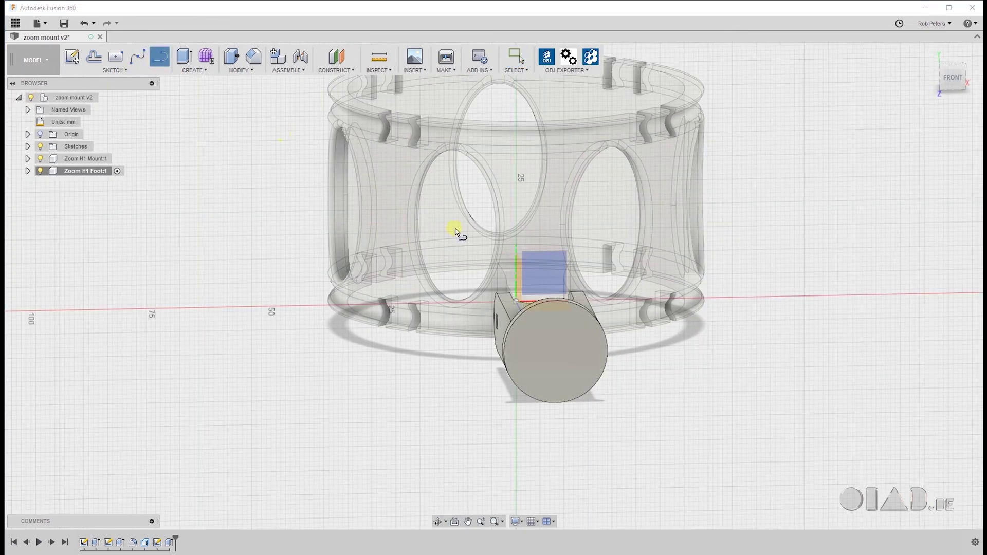
{"action": "left_click", "coordinate": [567, 356]}
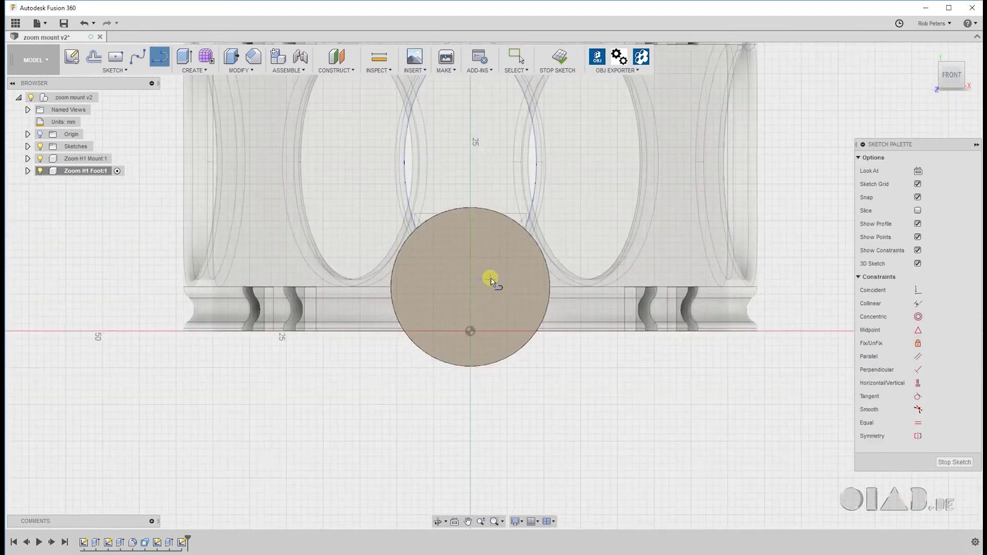
{"action": "scroll", "coordinate": [491, 282], "scroll_direction": "down", "scroll_amount": 4}
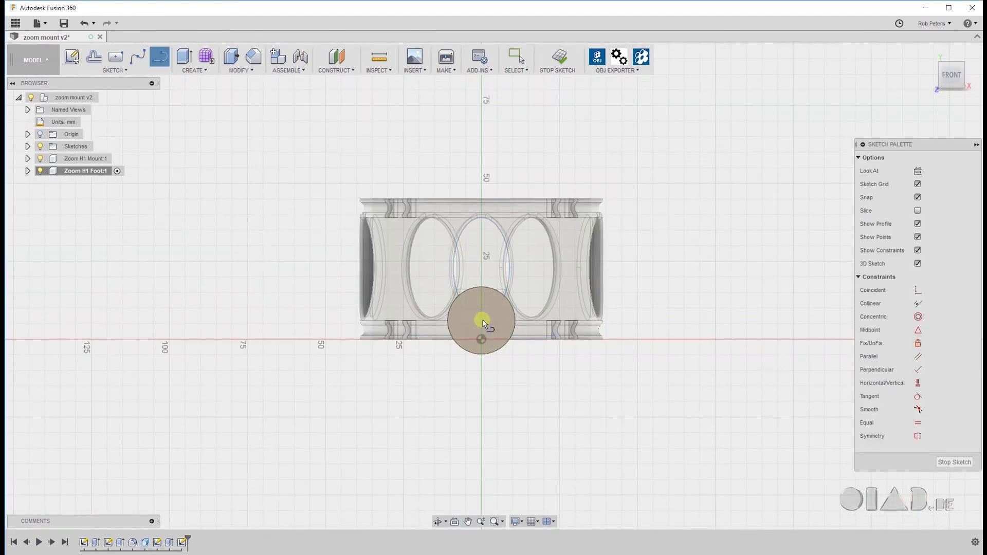
Draw an 80 mm line at 90° straight up from the disc's centre
{"action": "left_click", "coordinate": [482, 320]}
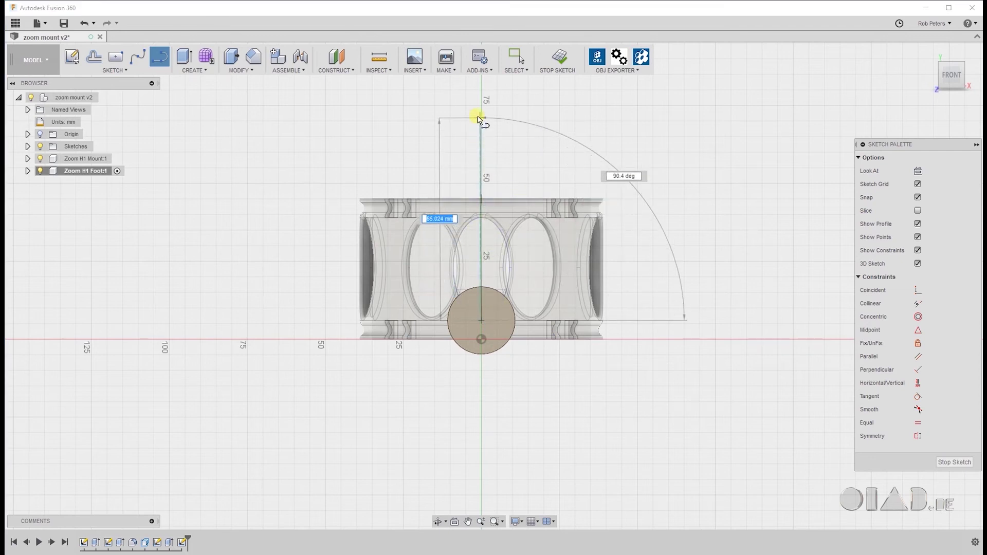
{"action": "key", "text": "Tab"}
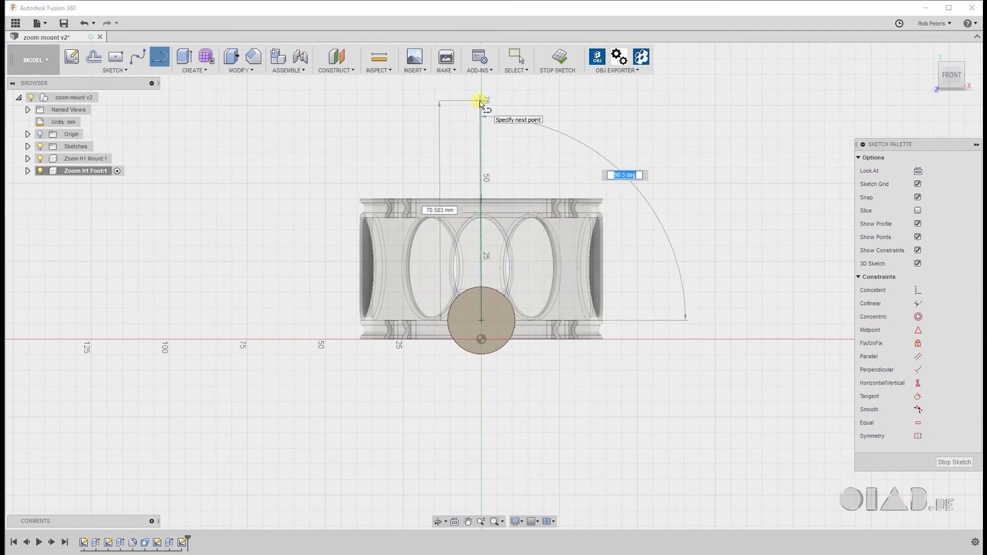
{"action": "type", "text": "90"}
{"action": "key", "text": "Tab"}
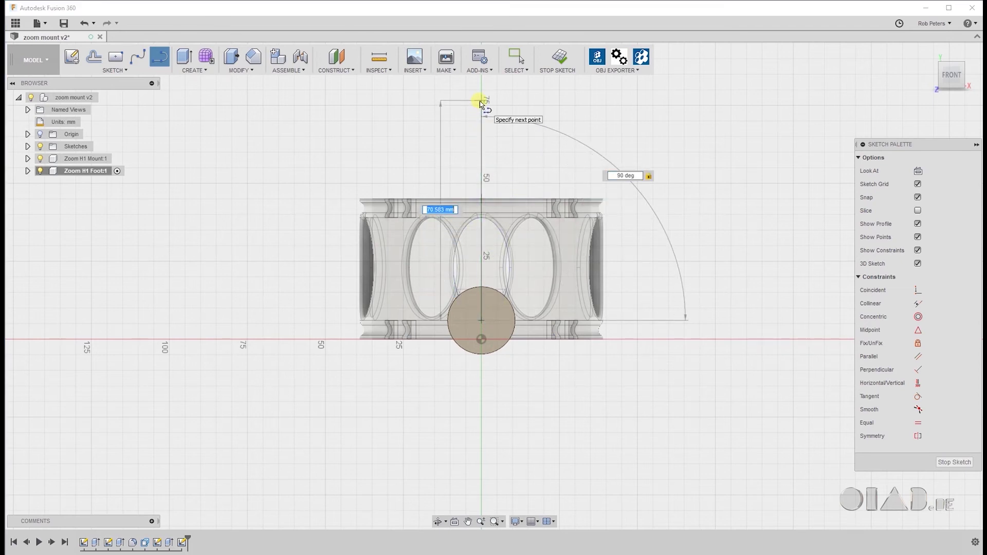
{"action": "type", "text": "80"}
{"action": "key", "text": "Return"}
{"action": "key", "text": "Escape"}
{"action": "mouse_move", "coordinate": [481, 107]}
{"action": "middle_mouse_down"}
{"action": "mouse_move", "coordinate": [516, 220]}
{"action": "mouse_move", "coordinate": [518, 210]}
{"action": "middle_mouse_up"}
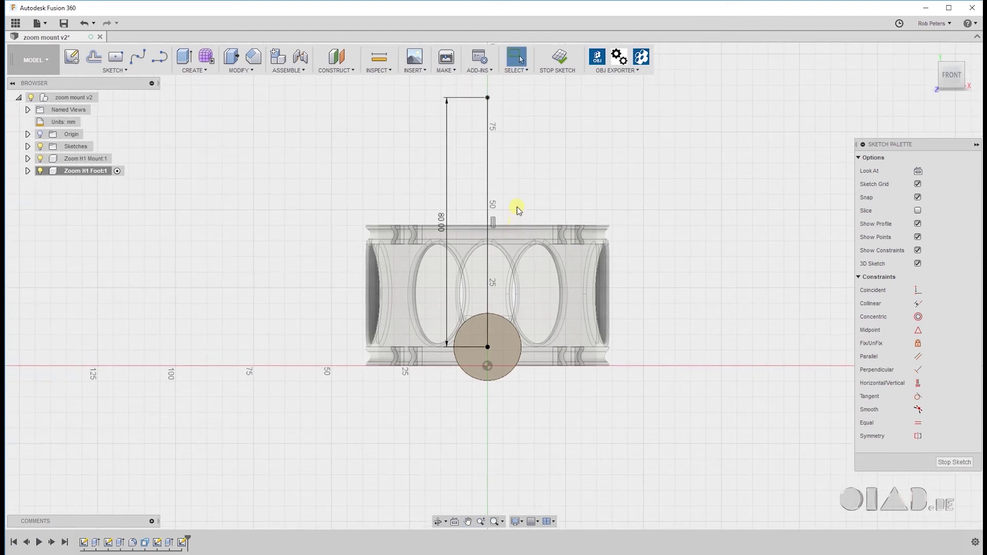
{"action": "left_click", "coordinate": [159, 57]}
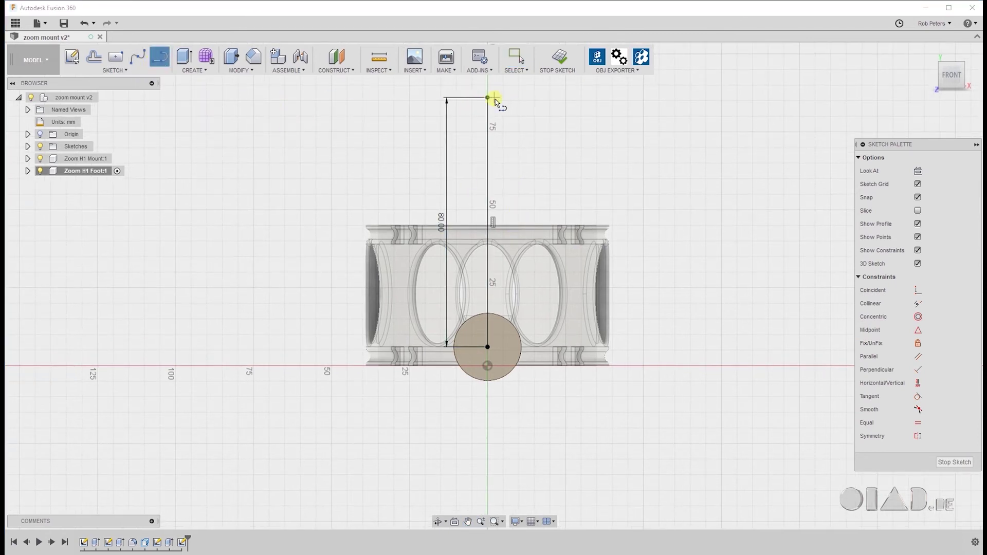
{"action": "scroll", "coordinate": [495, 100], "scroll_direction": "up", "scroll_amount": 5}
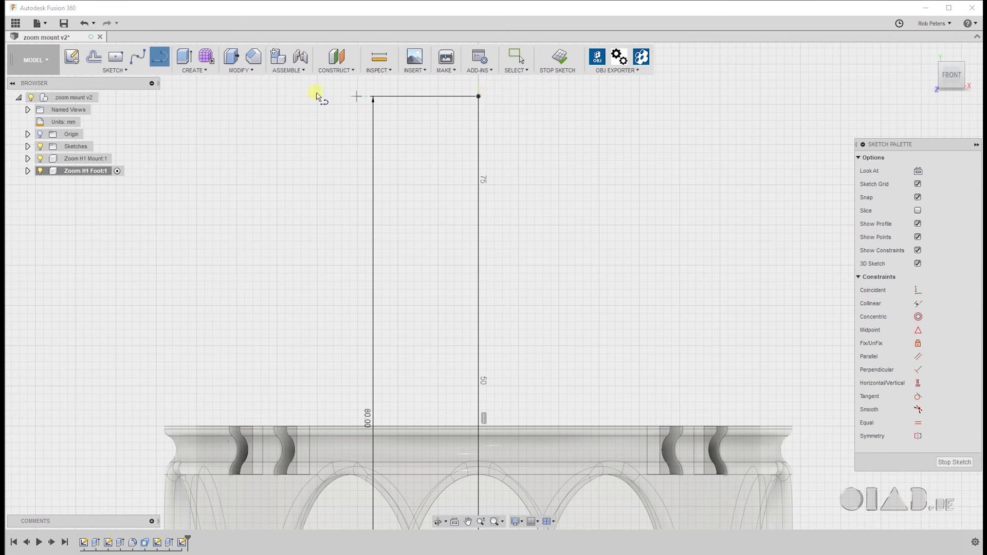
Draw a small centre-rectangle square on the line's top end
{"action": "left_click", "coordinate": [119, 63]}
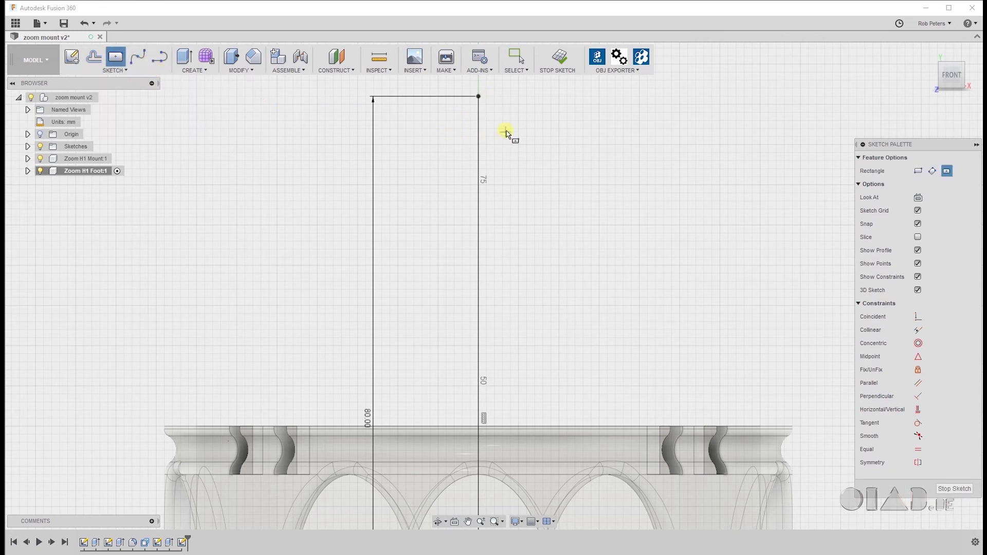
{"action": "left_click", "coordinate": [478, 115]}
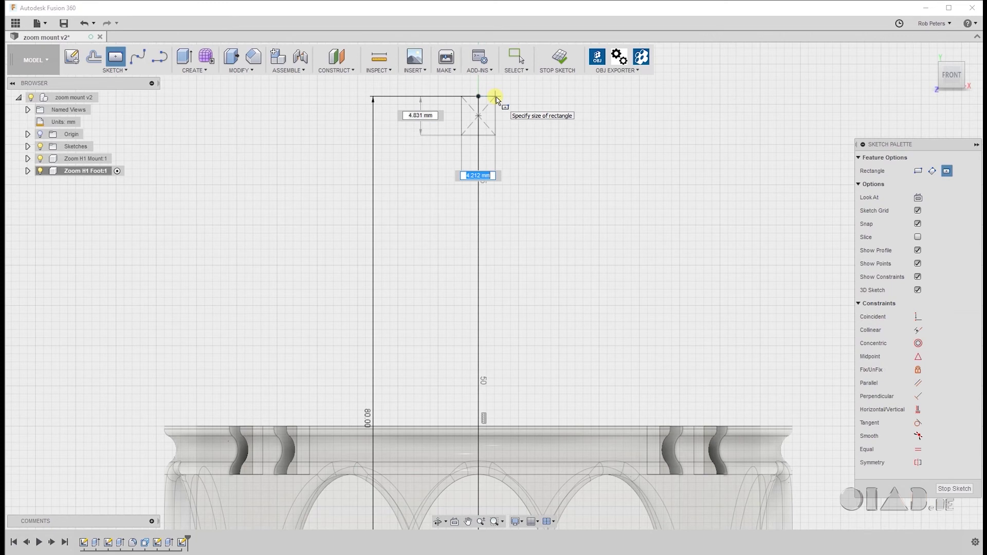
{"action": "left_click", "coordinate": [501, 97]}
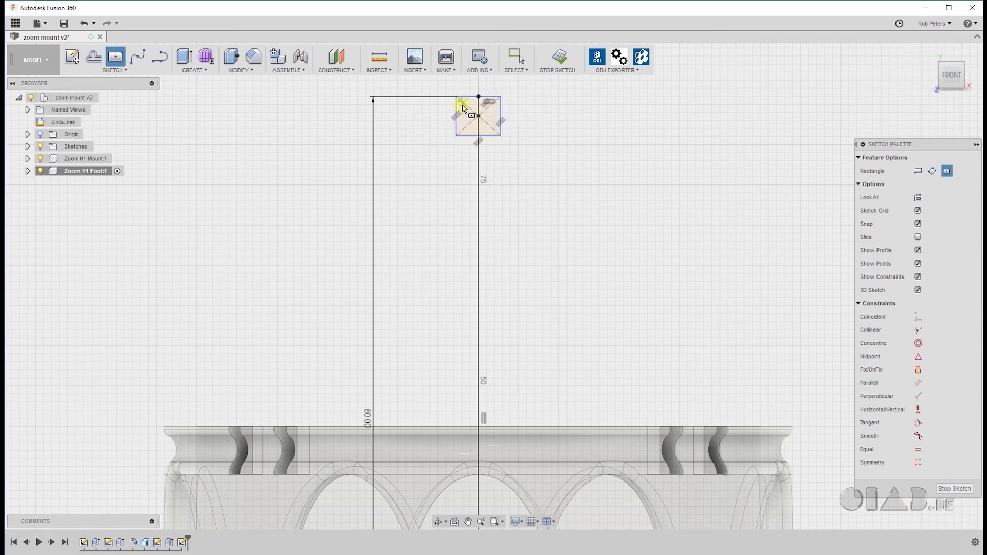
Draw two tapering leg edges from the foot circle to the square's corners and finish the sketch
{"action": "left_click", "coordinate": [161, 59]}
{"action": "scroll", "coordinate": [532, 129], "scroll_direction": "down", "scroll_amount": 1}
{"action": "scroll", "coordinate": [532, 220], "scroll_direction": "down", "scroll_amount": 1}
{"action": "scroll", "coordinate": [532, 285], "scroll_direction": "down", "scroll_amount": 1}
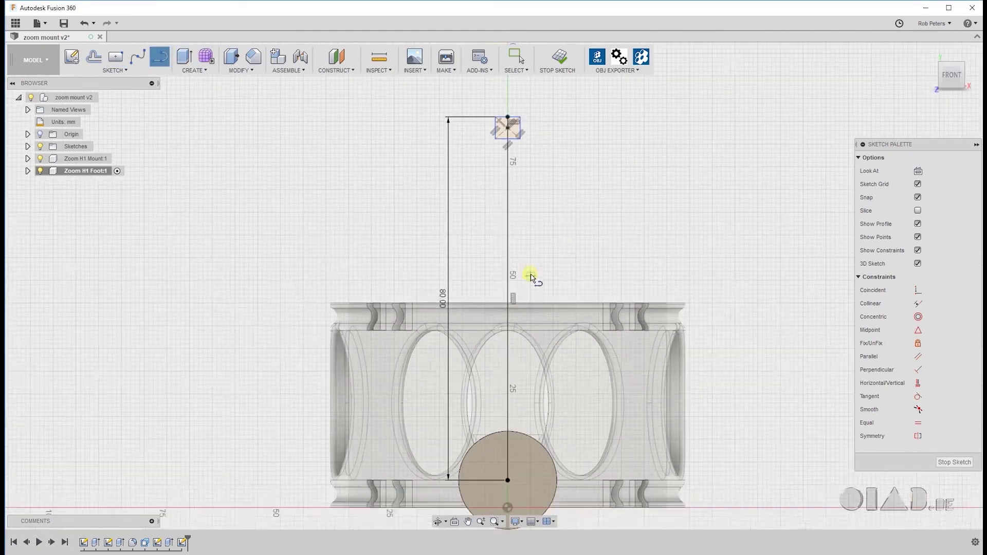
{"action": "left_click", "coordinate": [556, 484]}
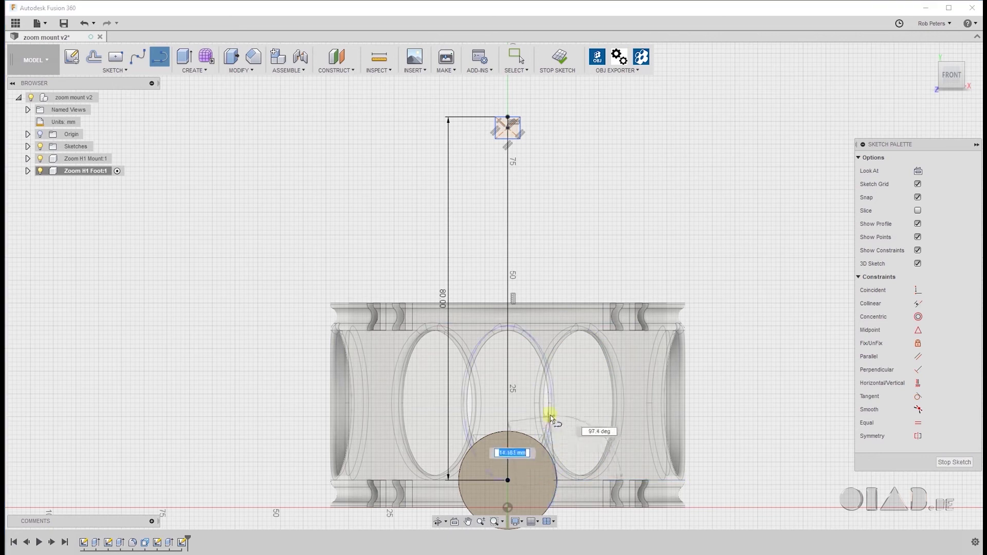
{"action": "left_click", "coordinate": [521, 137]}
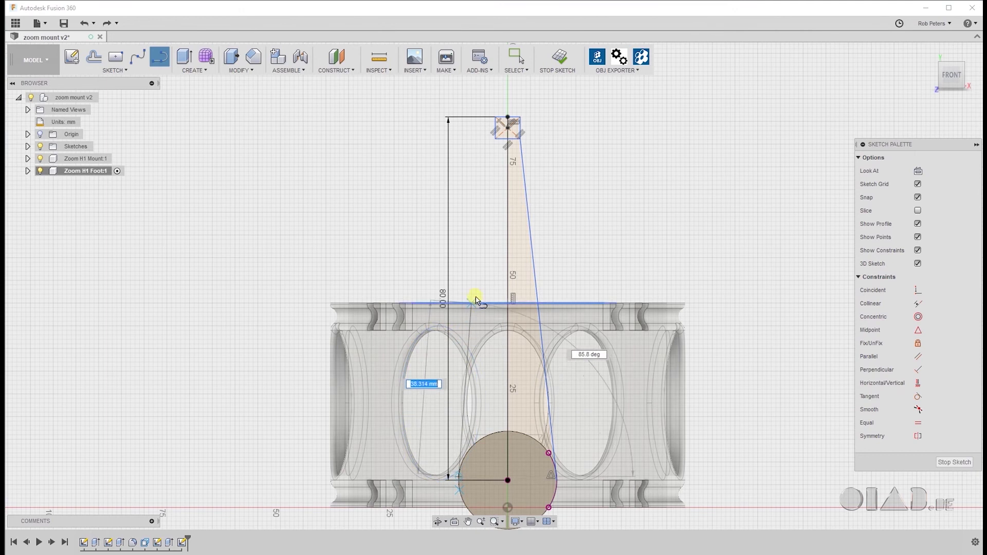
{"action": "left_click", "coordinate": [496, 140]}
{"action": "left_click", "coordinate": [954, 462]}
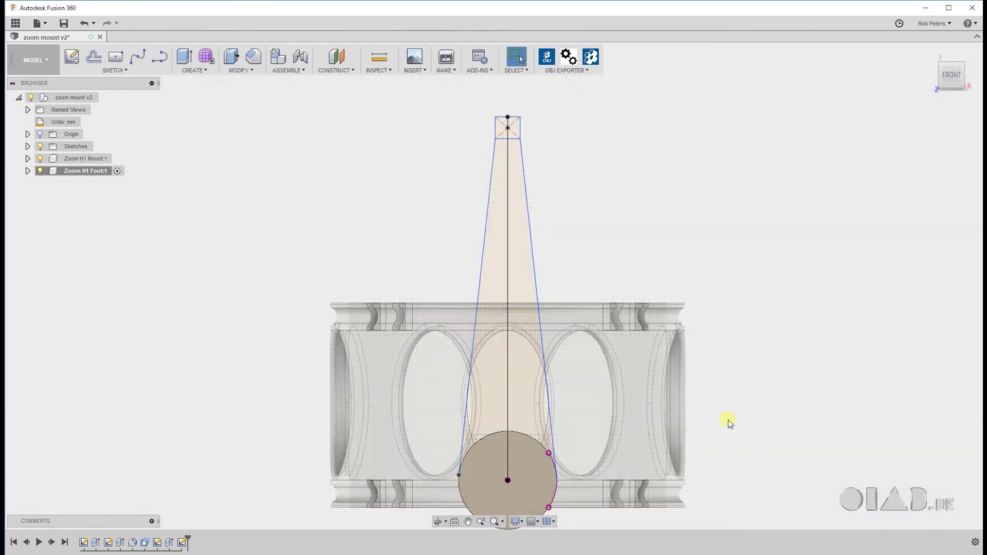
Extrude both halves of the leg profile -3 mm, joined to the foot
{"action": "left_click", "coordinate": [519, 333]}
{"action": "left_click", "coordinate": [499, 341], "text": "shift"}
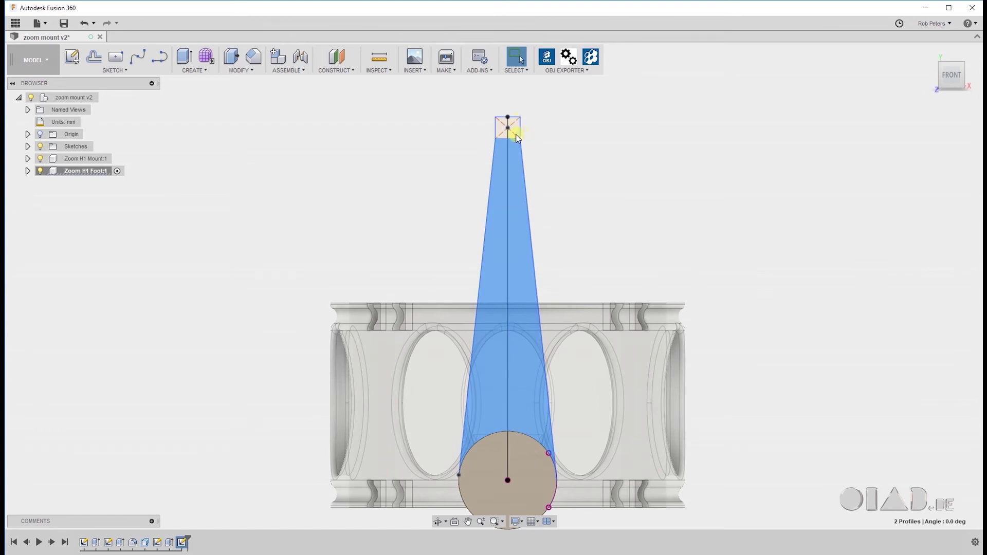
{"action": "middle_click_drag", "start_coordinate": [511, 149], "coordinate": [725, 330], "text": "shift"}
{"action": "key", "text": "e"}
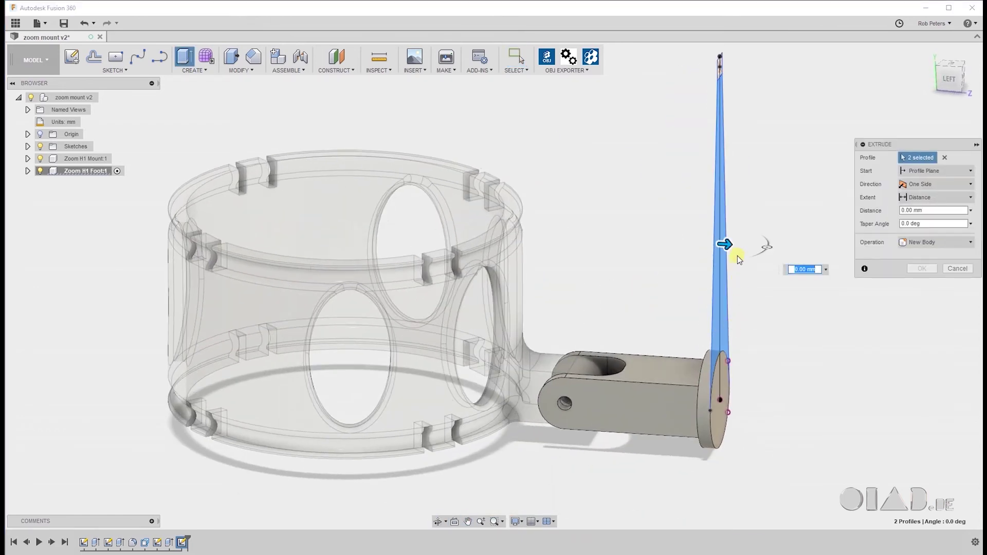
{"action": "left_click_drag", "start_coordinate": [733, 252], "coordinate": [724, 246]}
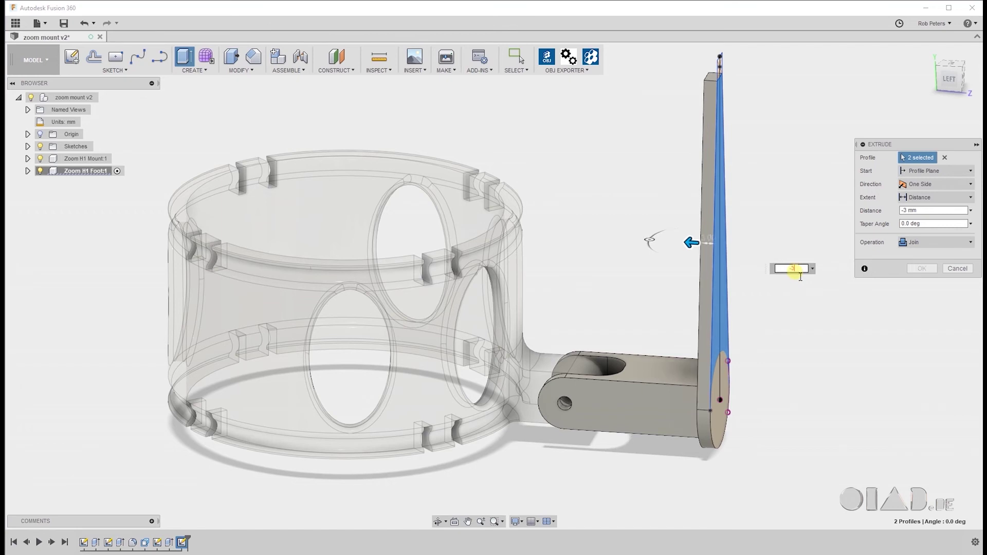
{"action": "key", "text": "Return"}
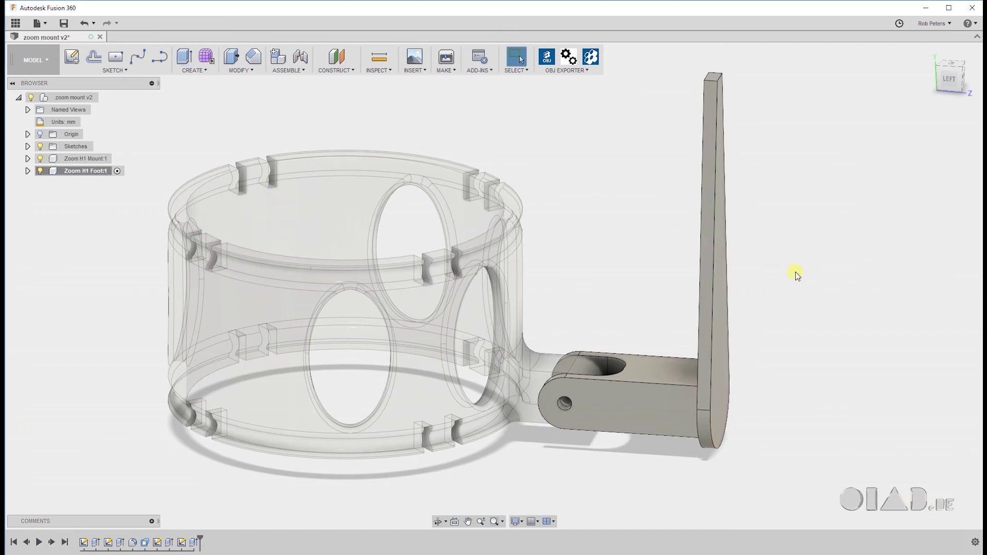
Circular-pattern the leg plate faces three times around the foot's round base edge
{"action": "left_click", "coordinate": [702, 281]}
{"action": "middle_click_drag", "start_coordinate": [731, 227], "coordinate": [690, 264]}
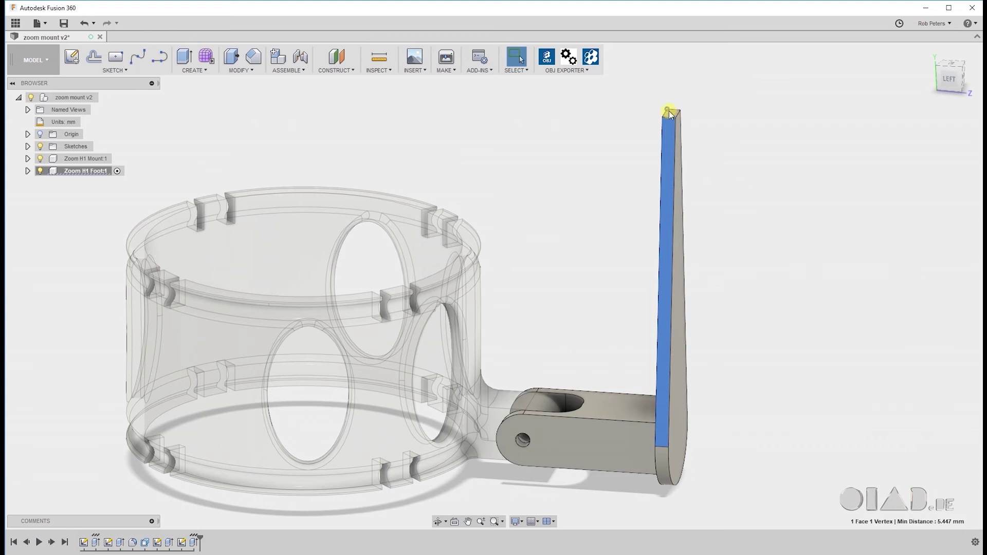
{"action": "middle_click_drag", "start_coordinate": [680, 123], "coordinate": [487, 175], "text": "shift"}
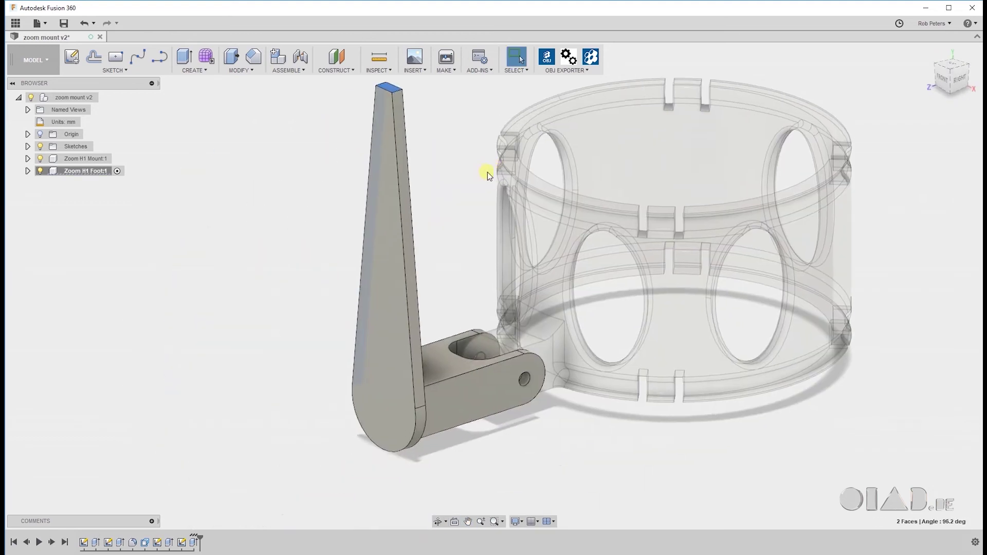
{"action": "left_click", "coordinate": [408, 239], "text": "ctrl"}
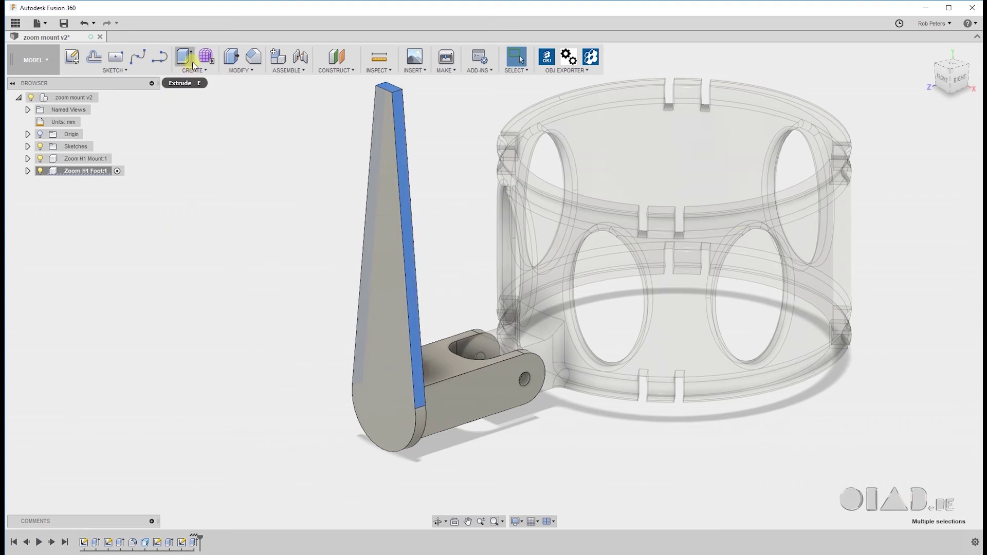
{"action": "left_click", "coordinate": [197, 70]}
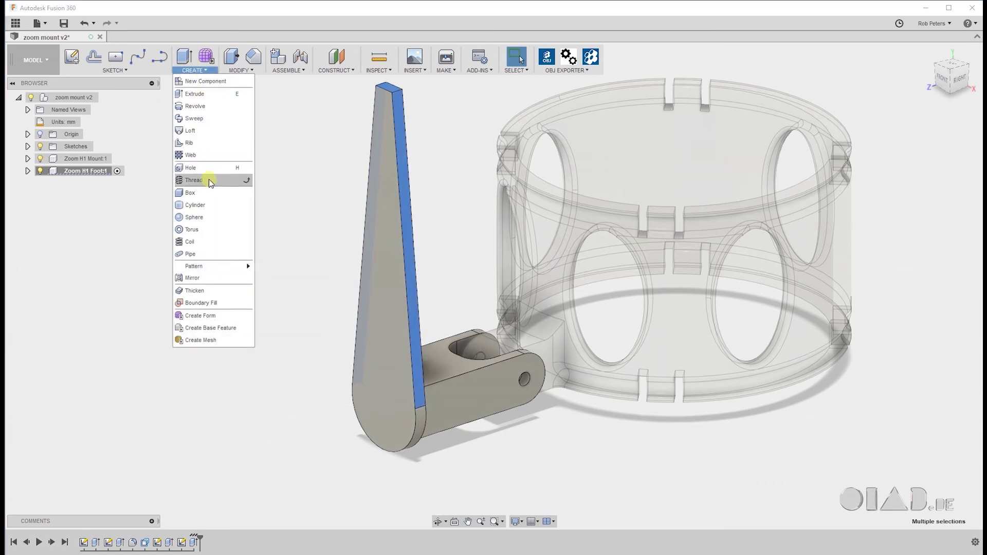
{"action": "mouse_move", "coordinate": [206, 275]}
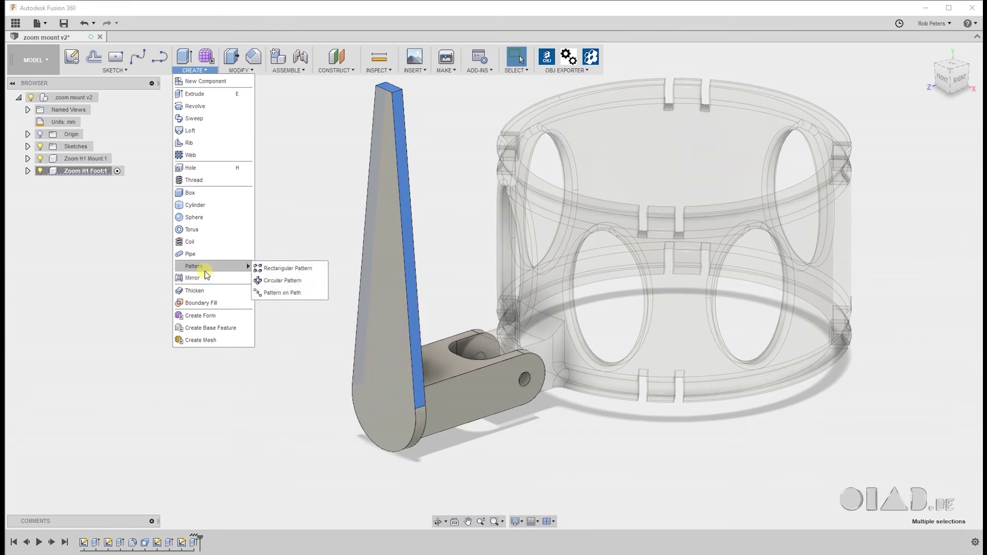
{"action": "left_click", "coordinate": [272, 281]}
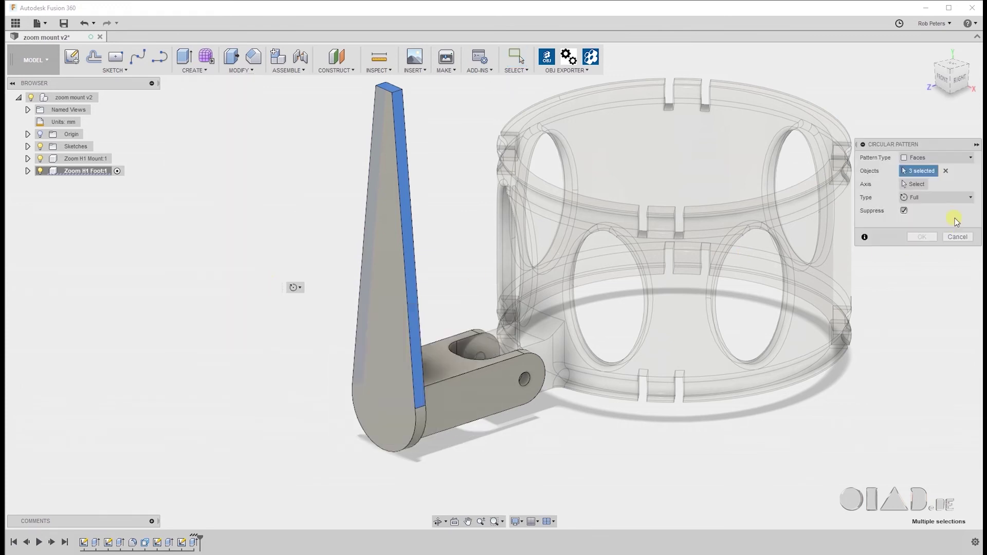
{"action": "left_click", "coordinate": [911, 185]}
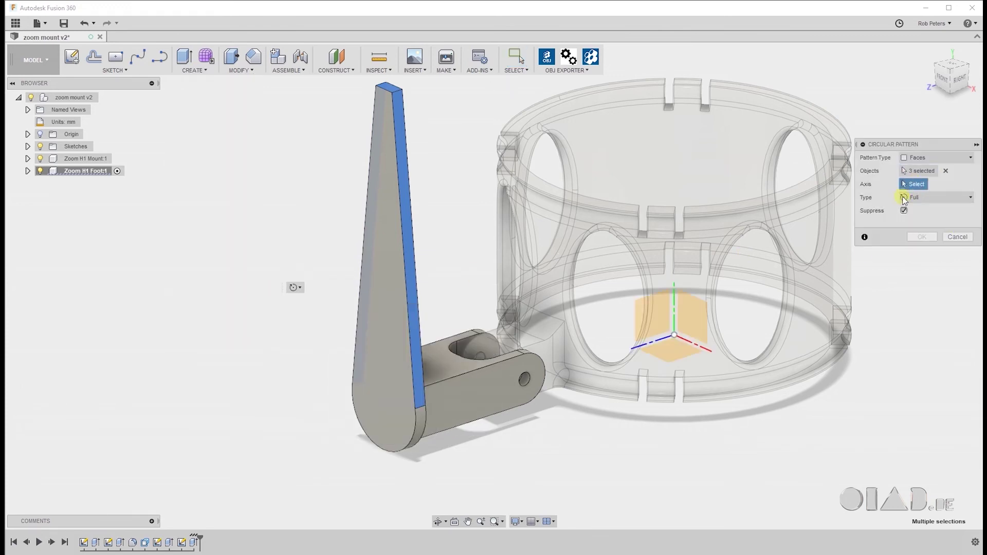
{"action": "left_click", "coordinate": [409, 437]}
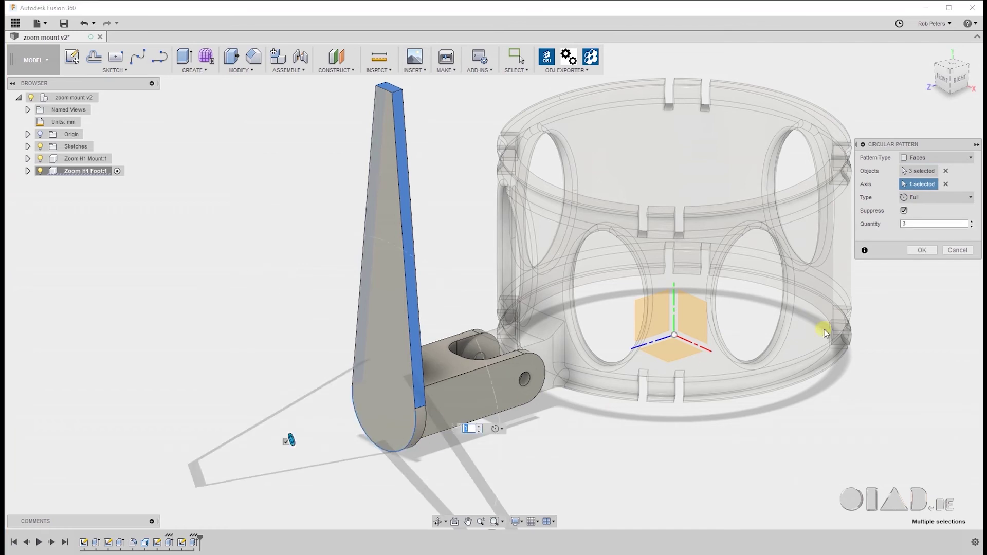
{"action": "left_click", "coordinate": [923, 249]}
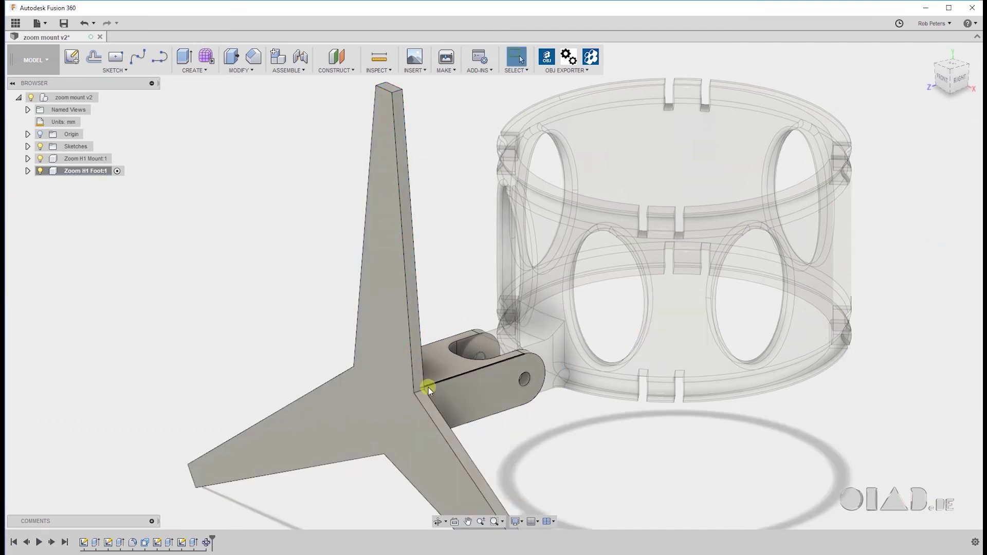
{"action": "scroll", "coordinate": [522, 312], "scroll_direction": "up", "scroll_amount": 3}
{"action": "middle_click_drag", "start_coordinate": [523, 313], "coordinate": [478, 331], "text": "shift"}
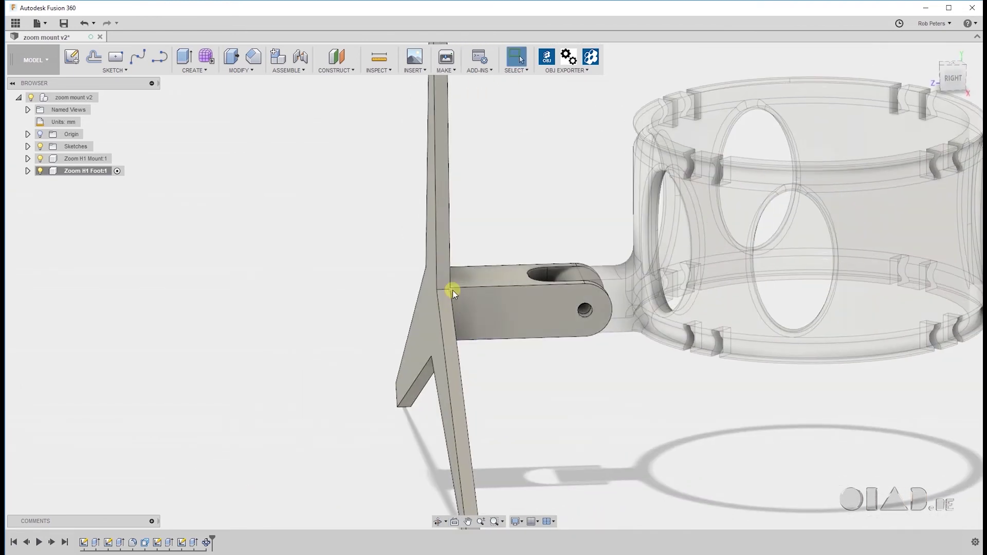
Round the inner corners between the legs with a 15 mm fillet
{"action": "middle_click_drag", "start_coordinate": [414, 346], "coordinate": [488, 215], "text": "shift"}
{"action": "left_click", "coordinate": [478, 214], "text": "ctrl"}
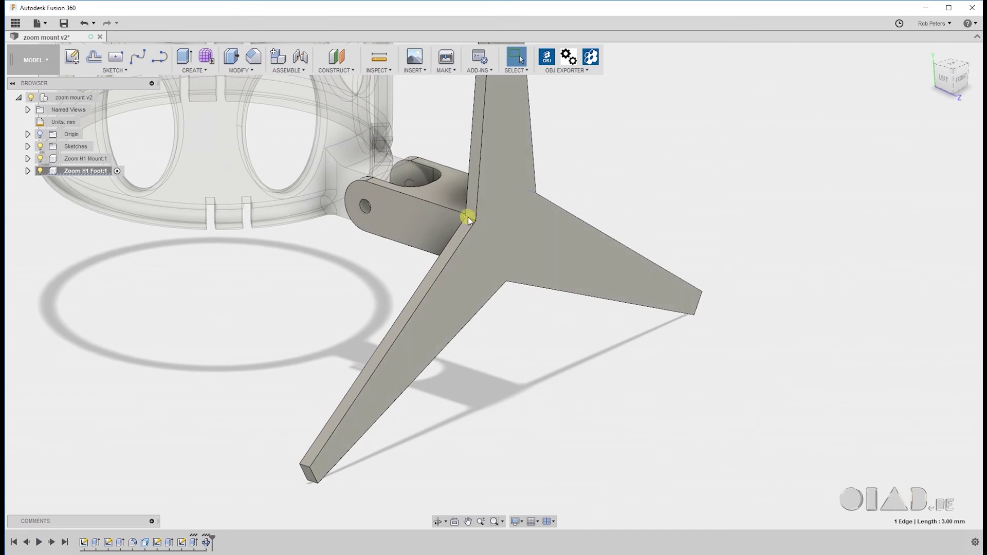
{"action": "scroll", "coordinate": [468, 218], "scroll_direction": "up", "scroll_amount": 3}
{"action": "middle_click_drag", "start_coordinate": [462, 218], "coordinate": [532, 391], "text": "shift"}
{"action": "left_click", "coordinate": [550, 376], "text": "ctrl"}
{"action": "type", "text": "f"}
{"action": "type", "text": "15"}
{"action": "key", "text": "Return"}
Fillet the leg tip edges 2 mm
{"action": "middle_click_drag", "start_coordinate": [771, 375], "coordinate": [762, 391], "text": "shift"}
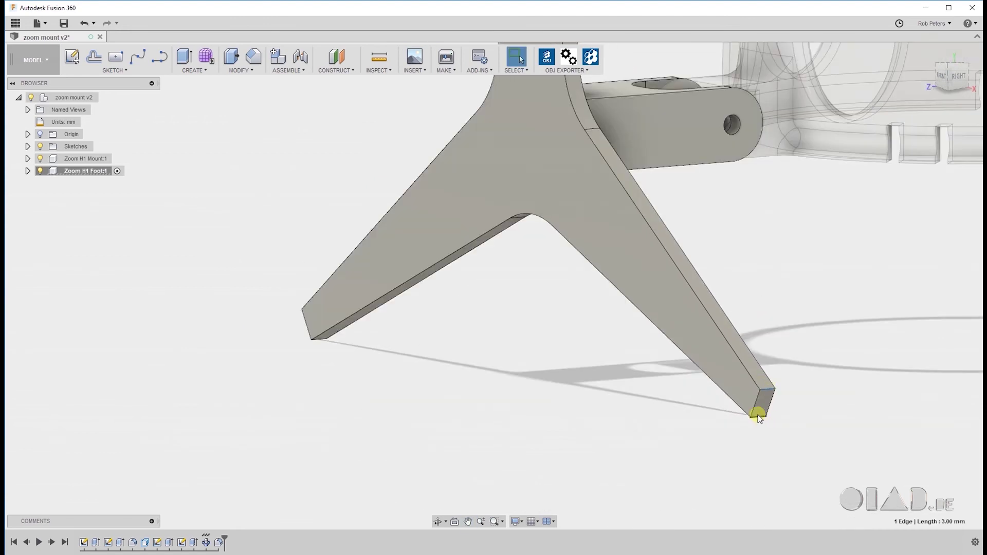
{"action": "key", "text": "f"}
{"action": "left_click", "coordinate": [318, 336], "text": "ctrl"}
{"action": "middle_click_drag", "start_coordinate": [309, 308], "coordinate": [745, 264], "text": "shift"}
{"action": "left_click", "coordinate": [509, 265], "text": "ctrl"}
{"action": "left_click", "coordinate": [921, 263]}
Fillet the edges where the arm meets the foot plate with 3 mm
{"action": "middle_click_drag", "start_coordinate": [502, 280], "coordinate": [653, 271], "text": "shift"}
{"action": "left_click", "coordinate": [634, 226]}
{"action": "middle_click_drag", "start_coordinate": [634, 226], "coordinate": [452, 359], "text": "shift"}
{"action": "key", "text": "f"}
{"action": "left_click", "coordinate": [427, 282]}
{"action": "left_click", "coordinate": [921, 263]}
{"action": "scroll", "coordinate": [417, 344], "scroll_direction": "up", "scroll_amount": 3}
Sketch an inscribed hexagon of 2,85 mm radius centred on the foot's pin hole
{"action": "left_click", "coordinate": [453, 360]}
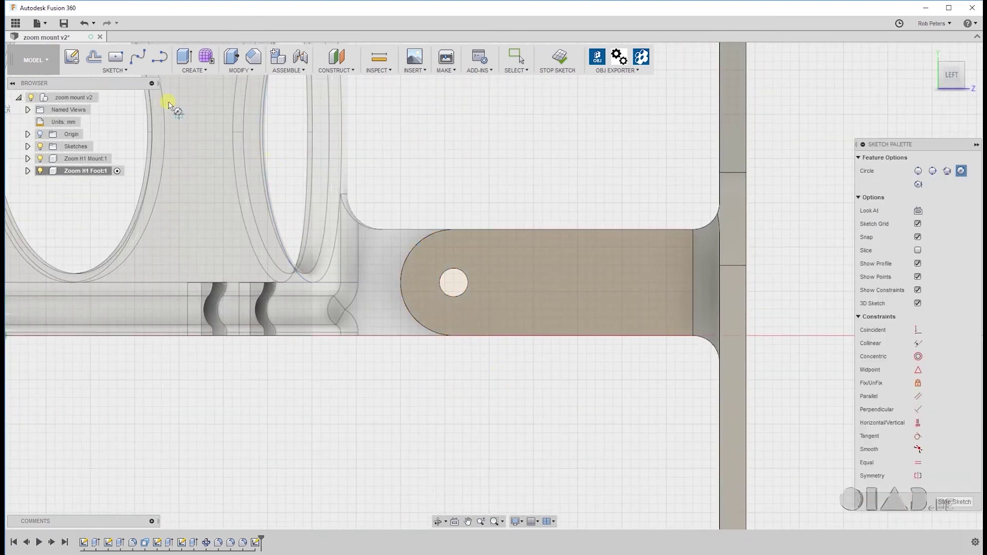
{"action": "left_click", "coordinate": [122, 72]}
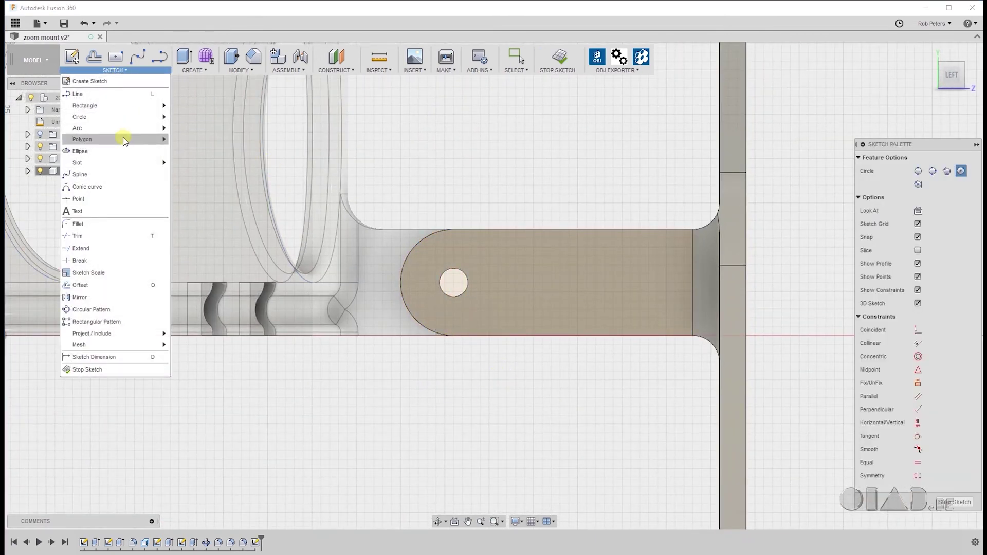
{"action": "mouse_move", "coordinate": [125, 140]}
{"action": "left_click", "coordinate": [198, 154]}
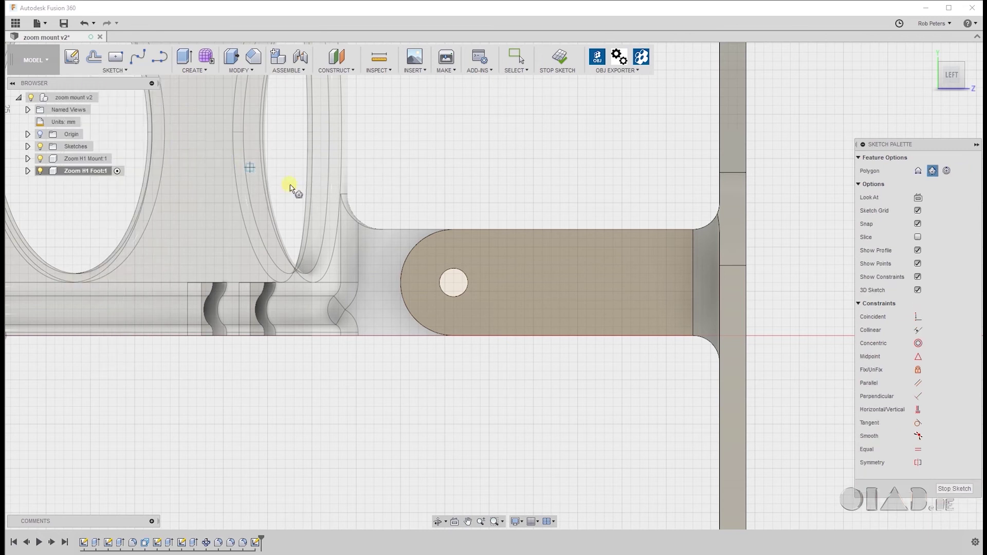
{"action": "left_click", "coordinate": [453, 283]}
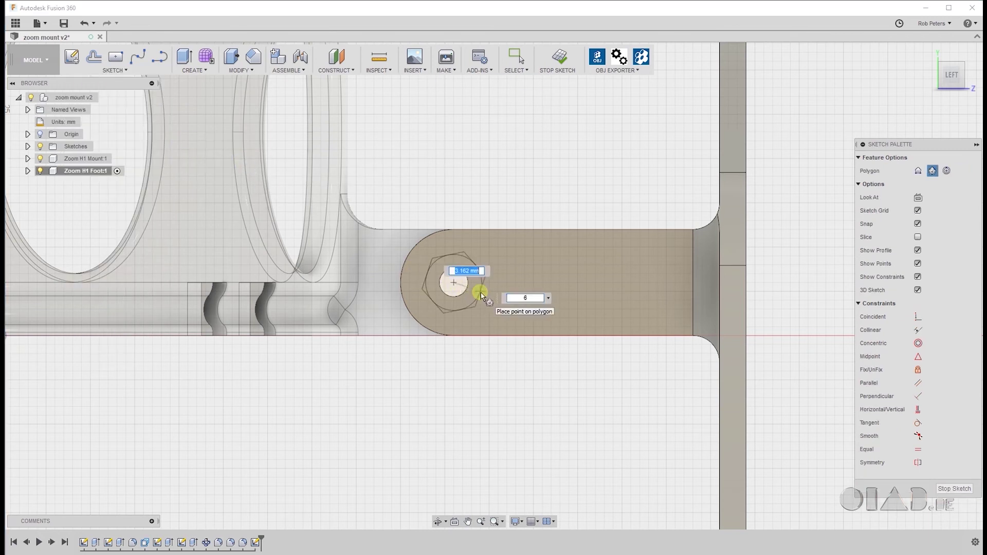
{"action": "type", "text": "2,85"}
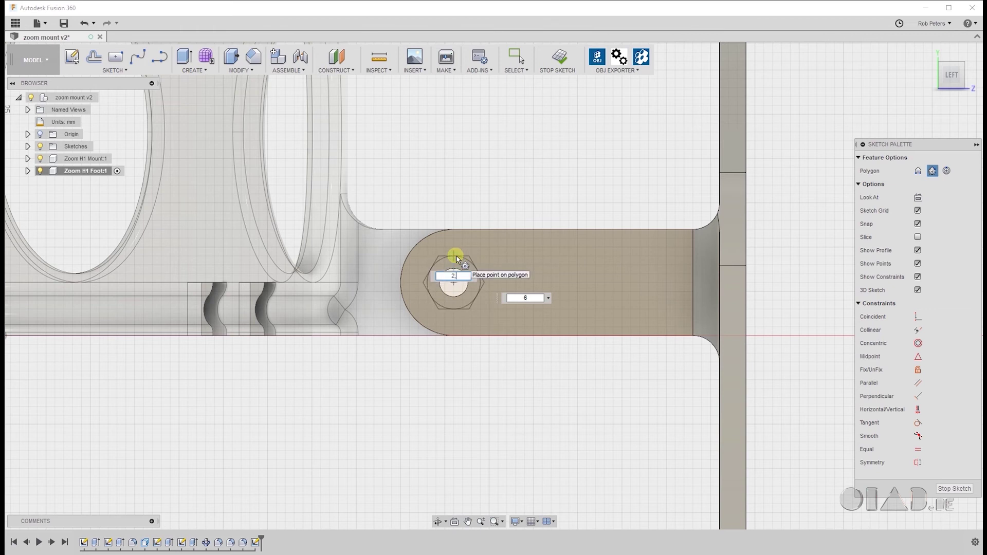
{"action": "left_click", "coordinate": [455, 255]}
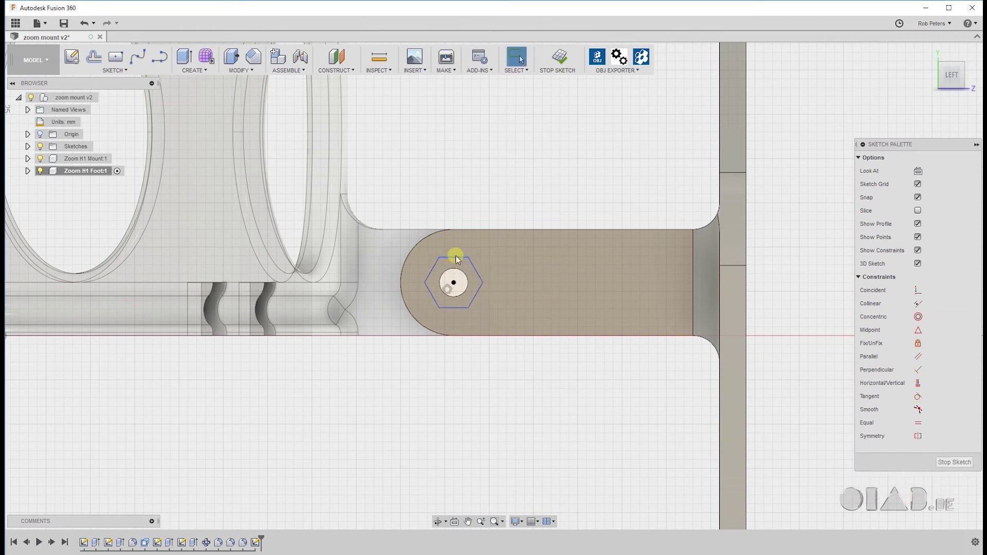
Enclose the hexagon with a concentric circle and finish the sketch
{"action": "key", "text": "c"}
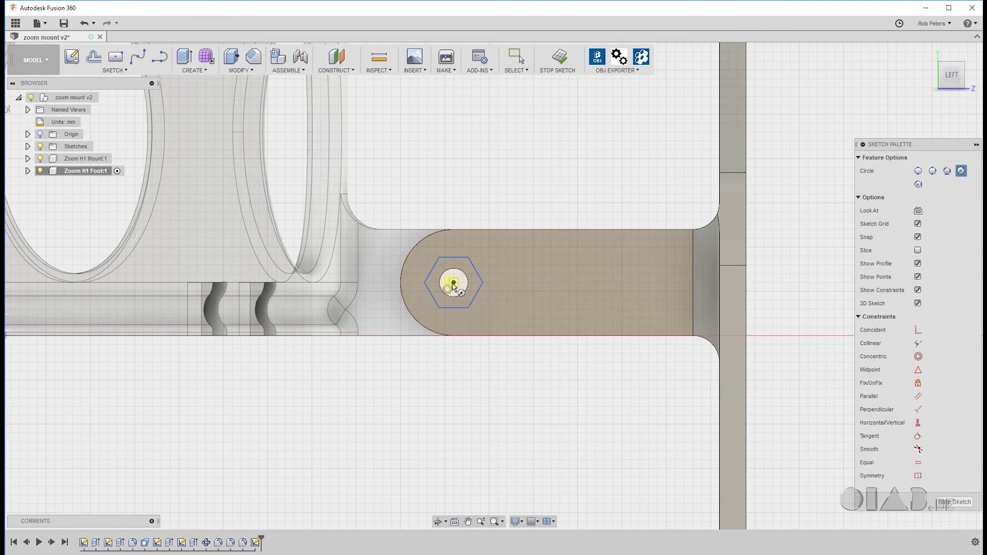
{"action": "left_click", "coordinate": [453, 283]}
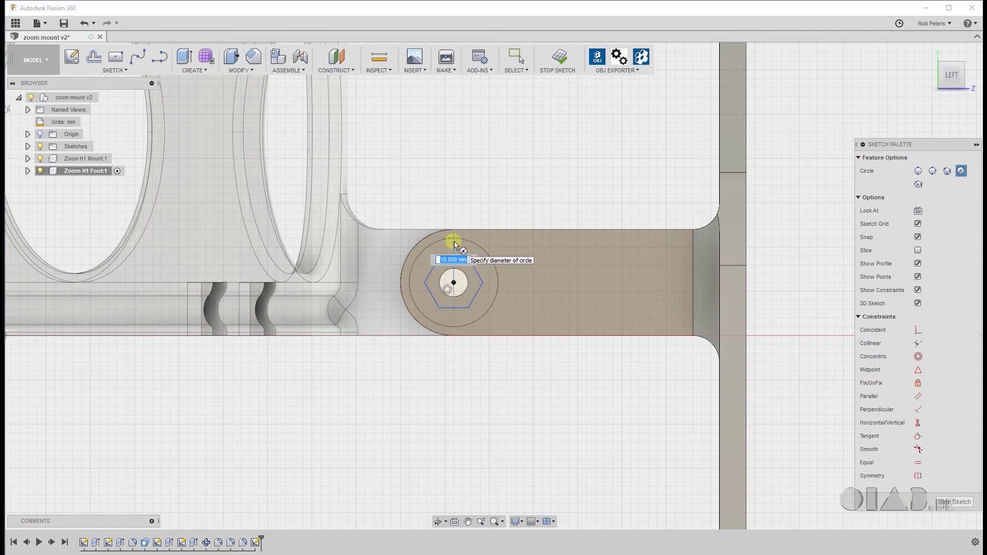
{"action": "left_click", "coordinate": [454, 243]}
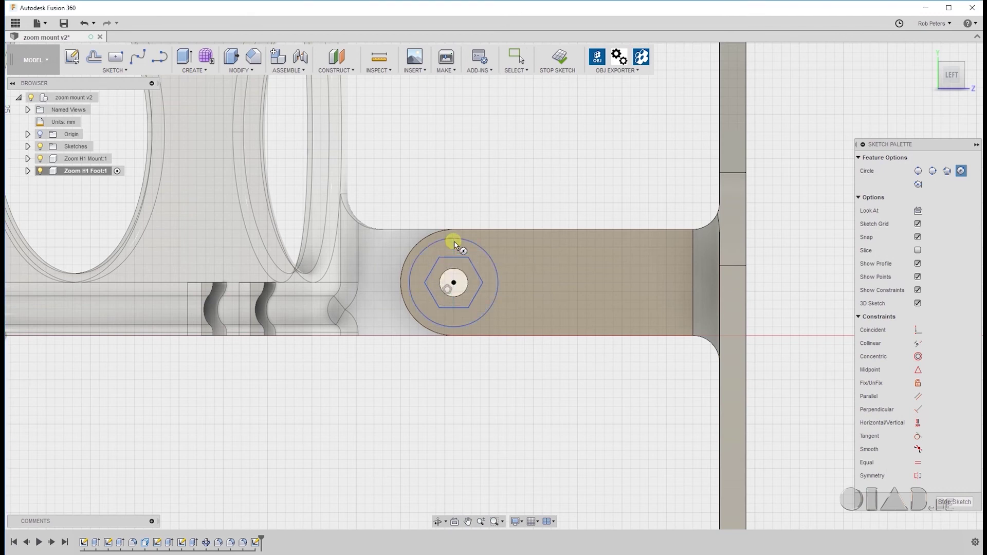
{"action": "left_click", "coordinate": [943, 504]}
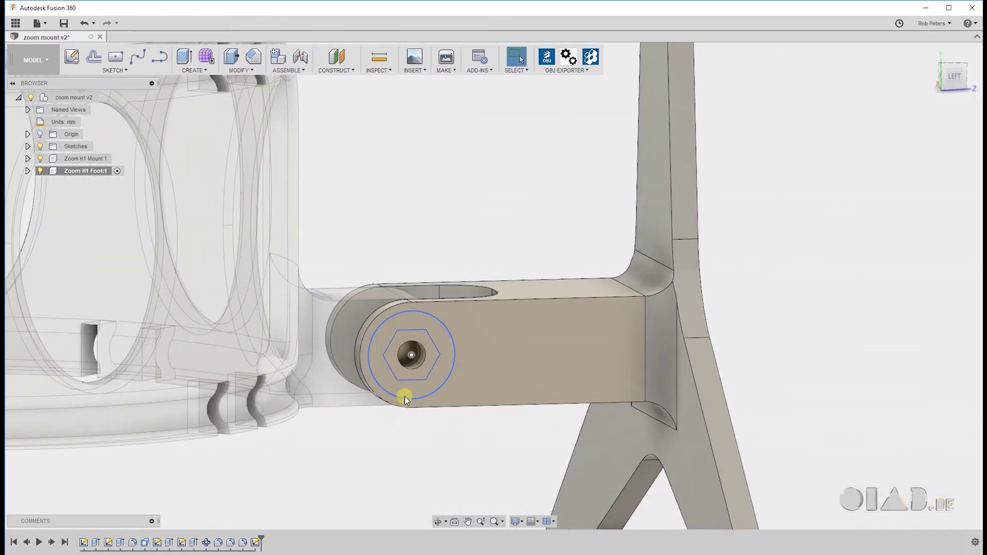
Extrude the ring between circle and hexagon 4 mm into a nut boss
{"action": "left_click", "coordinate": [406, 393]}
{"action": "key", "text": "e"}
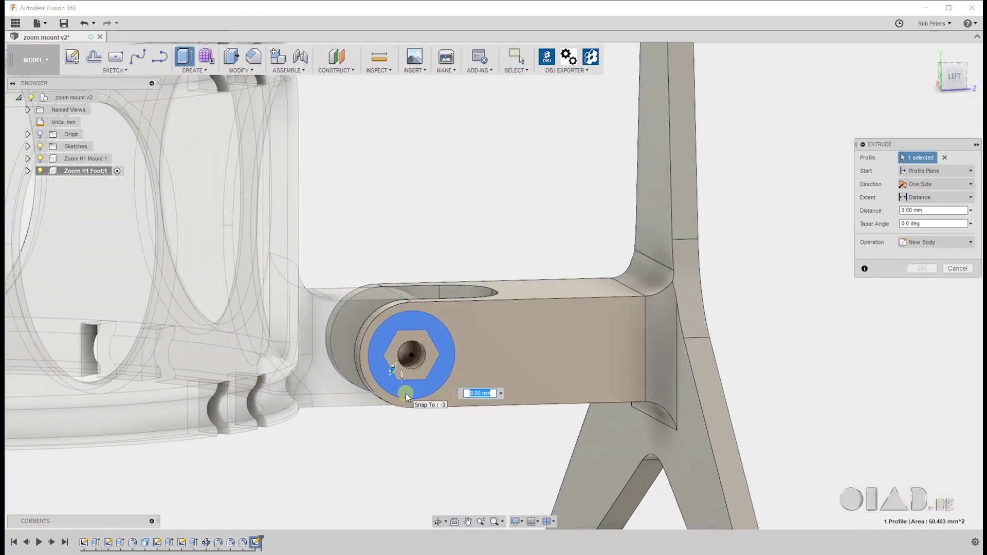
{"action": "type", "text": "4"}
{"action": "key", "text": "Return"}
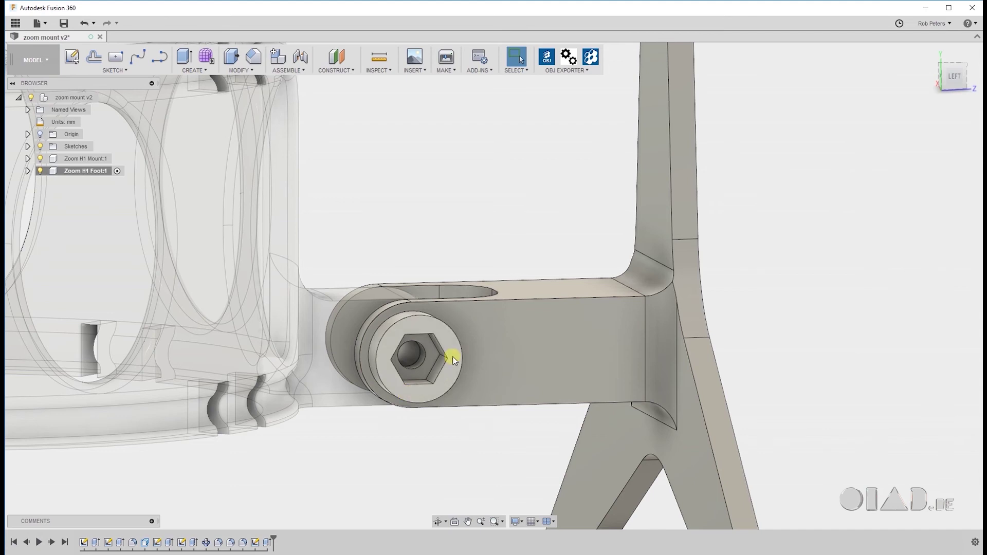
Round the boss's edges with a 1.5 mm fillet
{"action": "middle_click_drag", "start_coordinate": [406, 393], "coordinate": [418, 364], "text": "shift"}
{"action": "left_click", "coordinate": [451, 359]}
{"action": "key", "text": "f"}
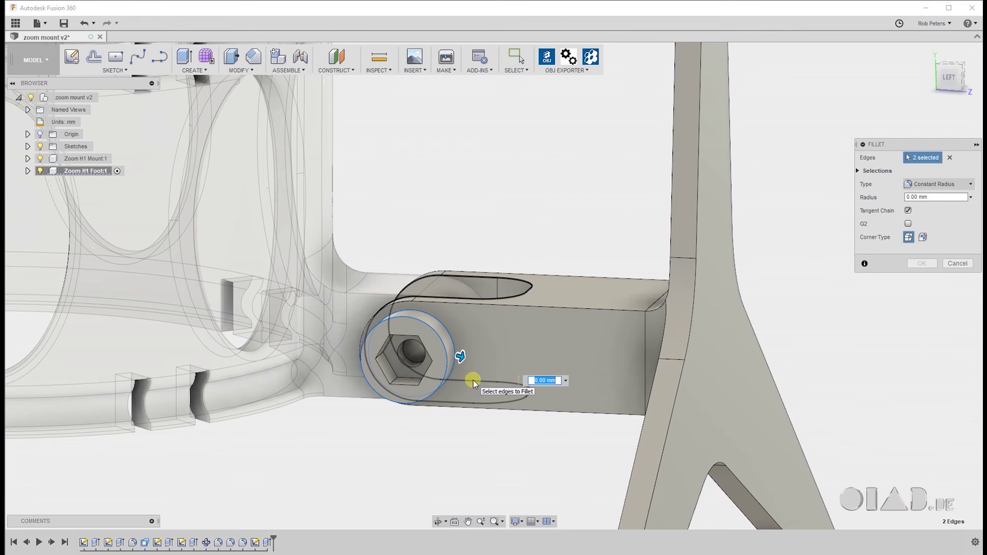
{"action": "type", "text": "2"}
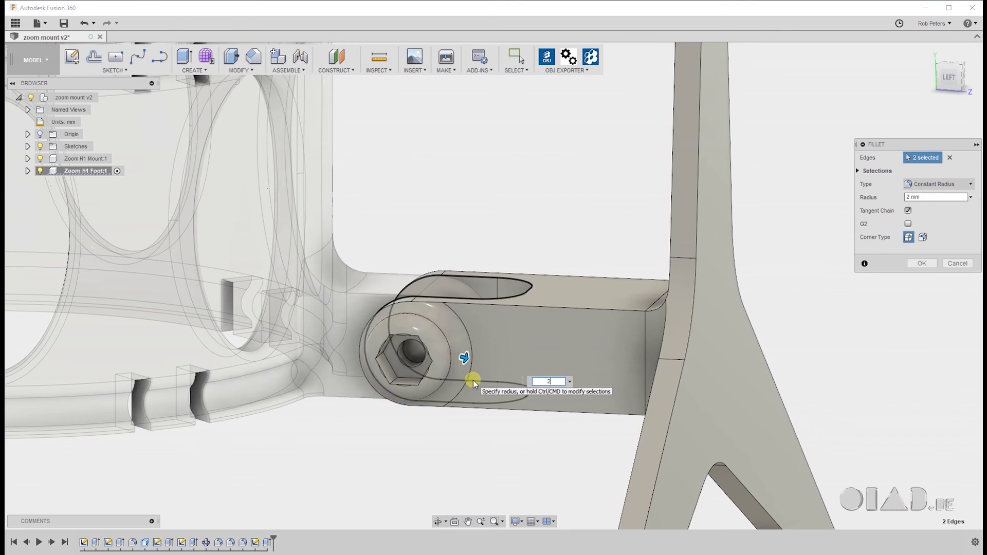
{"action": "key", "text": "BackSpace"}
{"action": "type", "text": "1,5"}
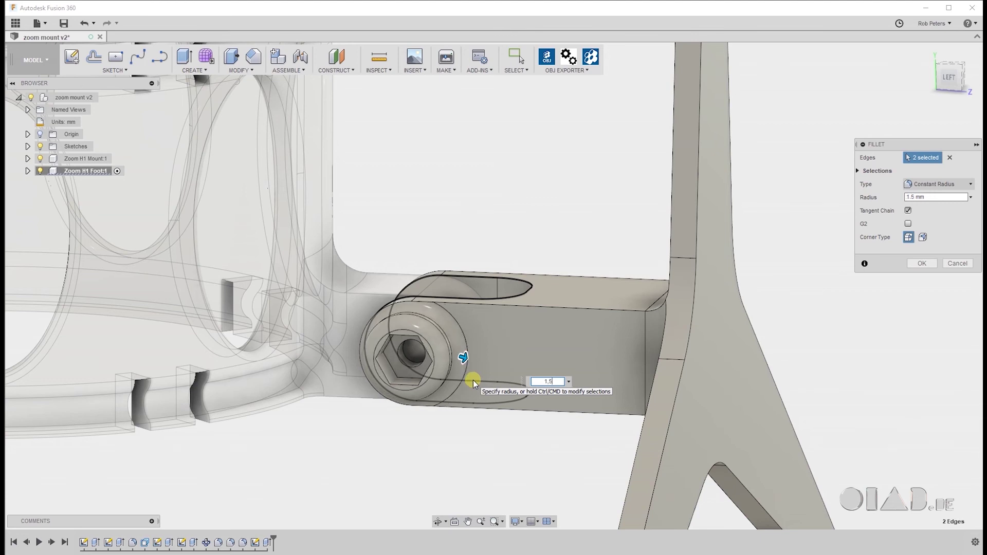
{"action": "key", "text": "Return"}
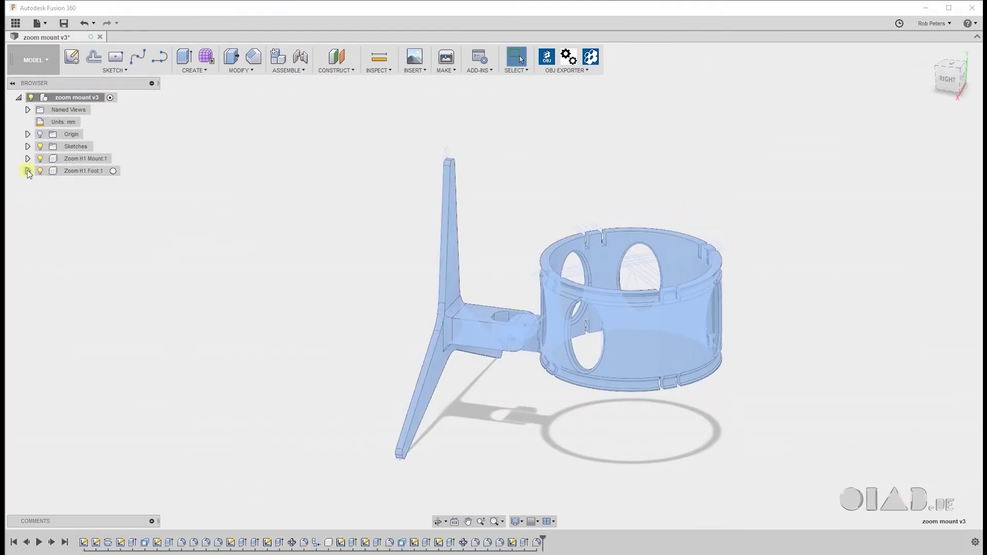
Rename the foot component's Body1 to 'Zoom H1 Foot'
{"action": "left_click", "coordinate": [27, 171]}
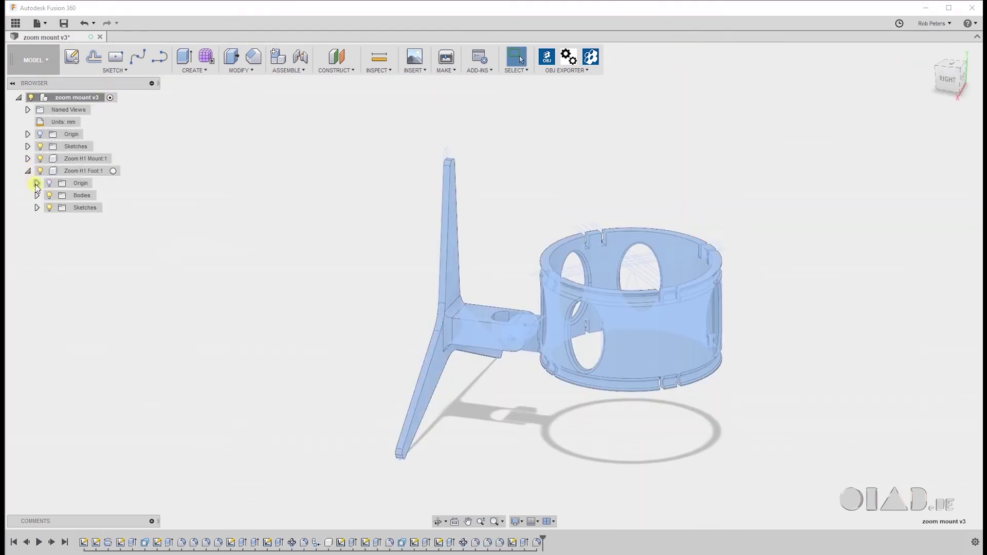
{"action": "left_click", "coordinate": [37, 196]}
{"action": "left_click", "coordinate": [93, 207]}
{"action": "left_click", "coordinate": [92, 208]}
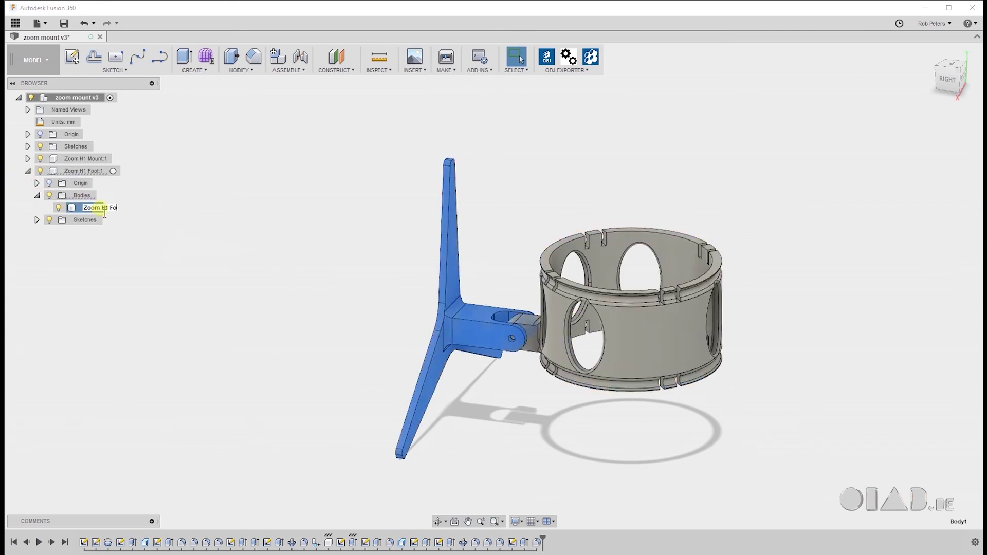
Export Zoom H1 Foot.stl into a new '13 - Zoom H1 Mount' folder
{"action": "right_click", "coordinate": [100, 209]}
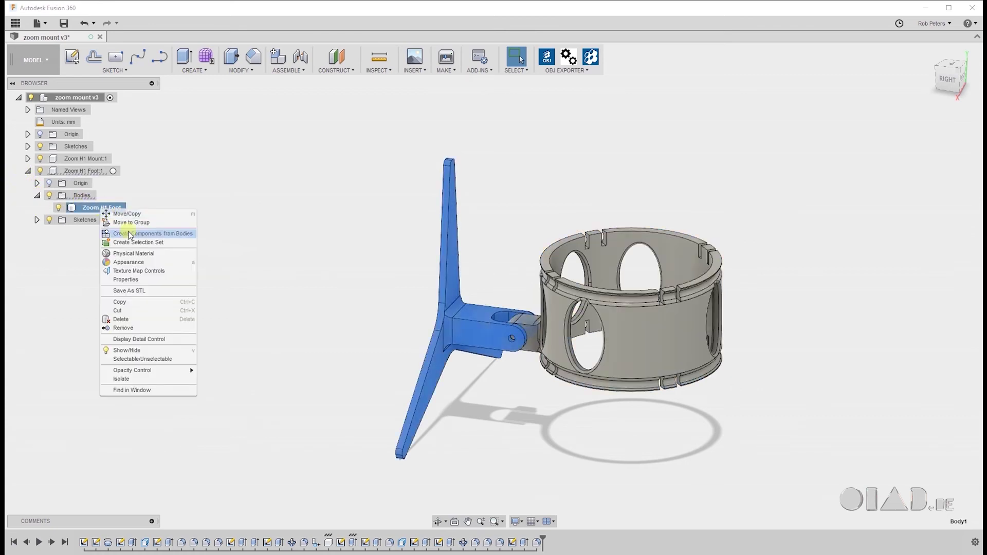
{"action": "left_click", "coordinate": [123, 294]}
{"action": "left_click", "coordinate": [934, 290]}
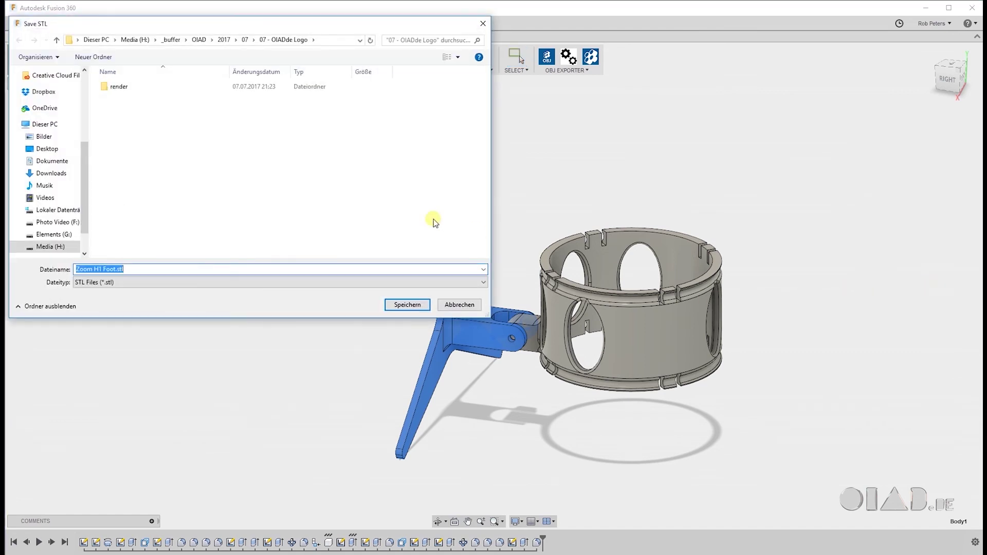
{"action": "left_click", "coordinate": [245, 40]}
{"action": "key", "text": "ctrl+shift+n"}
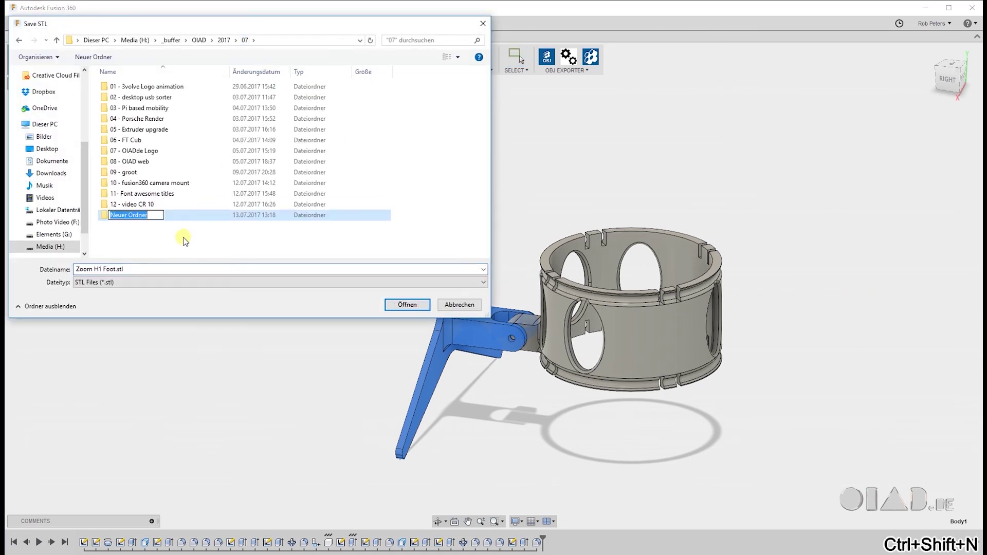
{"action": "type", "text": "13 - T"}
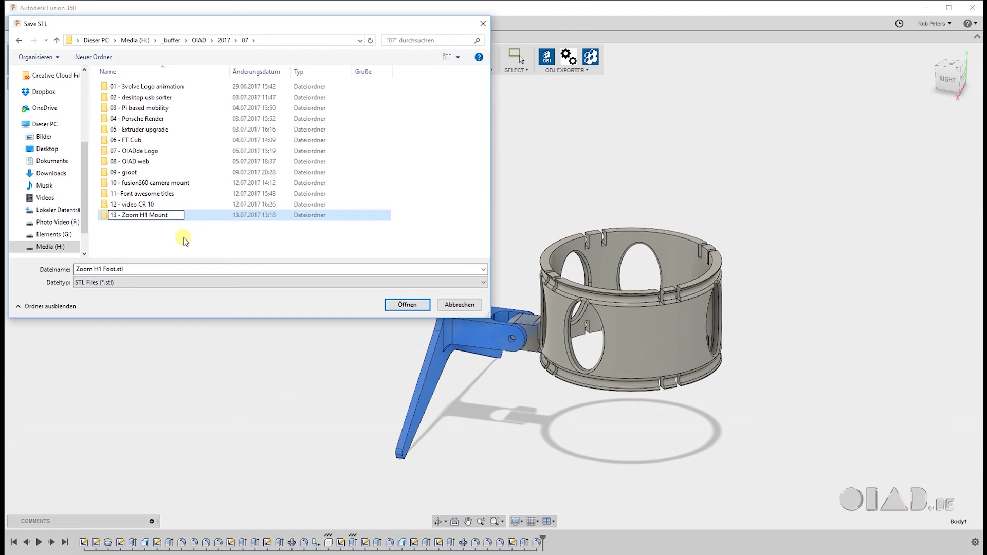
{"action": "key", "text": "Return"}
{"action": "left_click", "coordinate": [387, 310]}
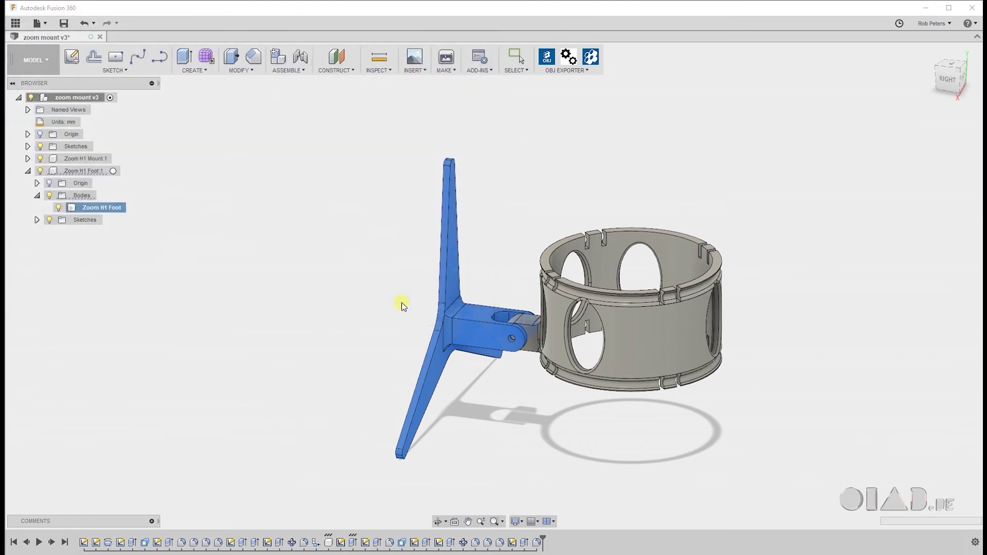
Export Zoom H1 Mount.stl to the same folder and save the design
{"action": "left_click", "coordinate": [28, 159]}
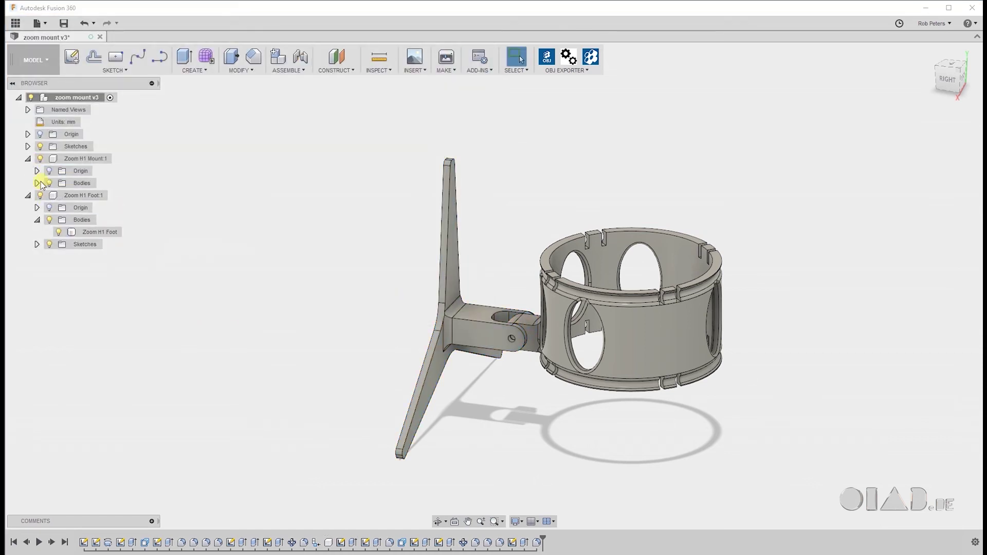
{"action": "left_click", "coordinate": [37, 183]}
{"action": "right_click", "coordinate": [88, 195]}
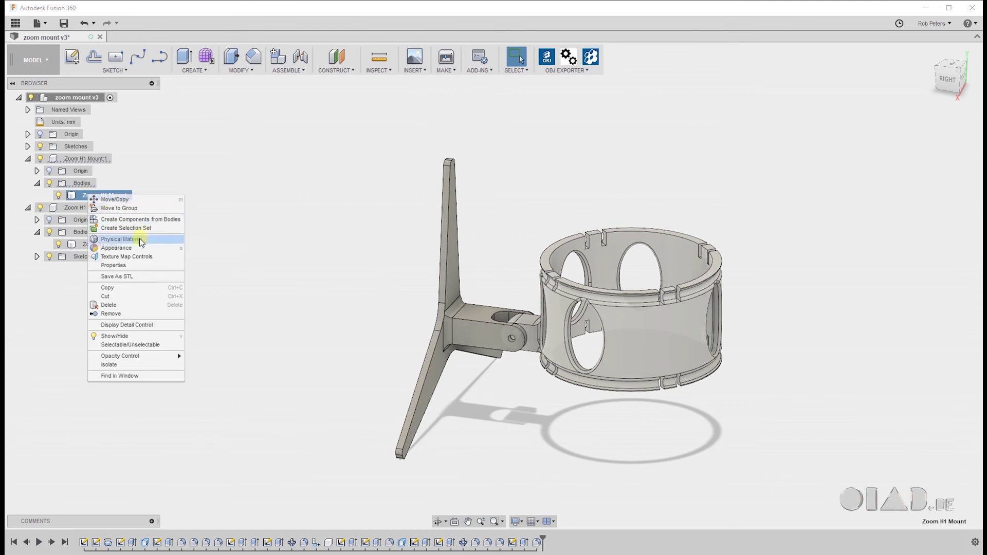
{"action": "left_click", "coordinate": [129, 278]}
{"action": "left_click", "coordinate": [938, 287]}
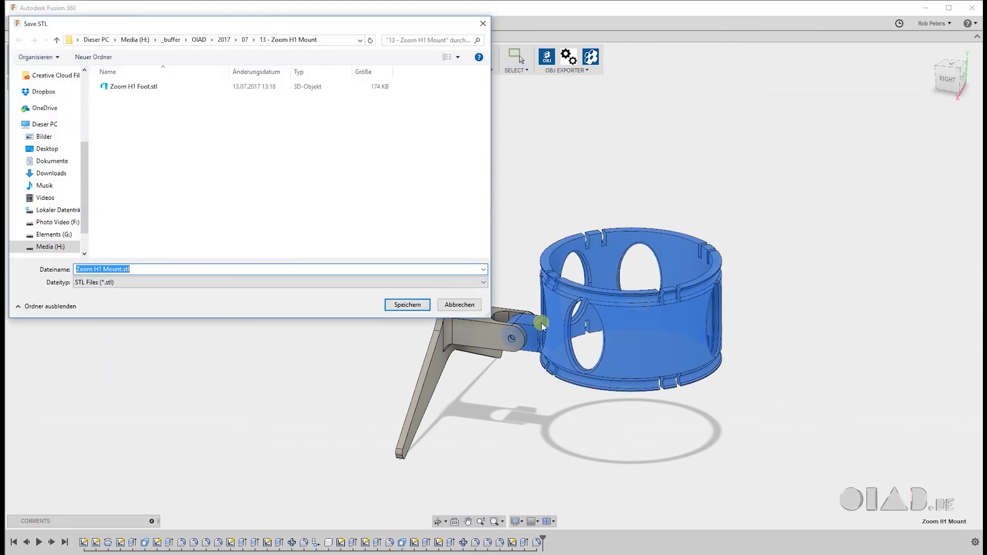
{"action": "left_click", "coordinate": [402, 307]}
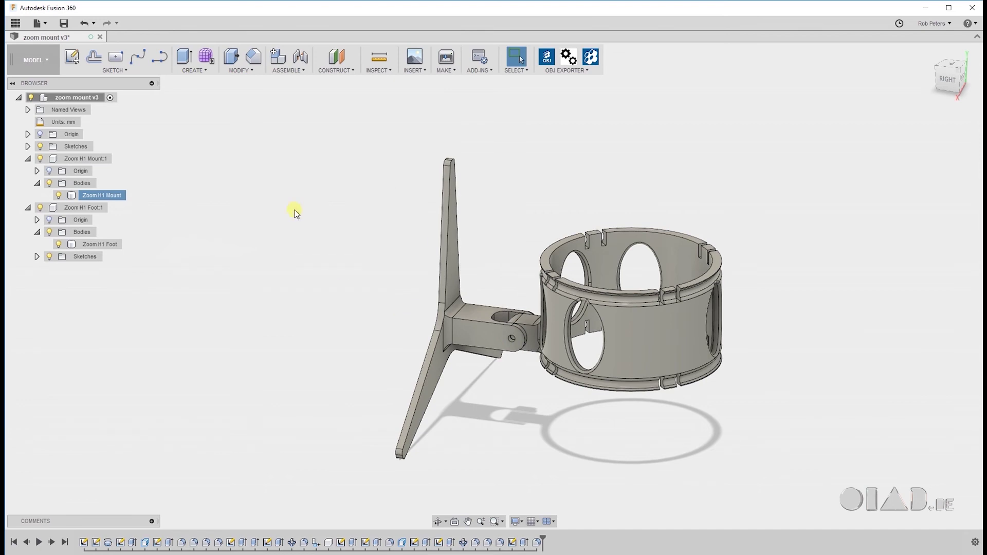
{"action": "key", "text": "ctrl+s"}
Confirm the version save and load both foot and mount STLs into Cura
{"action": "left_click", "coordinate": [494, 295]}
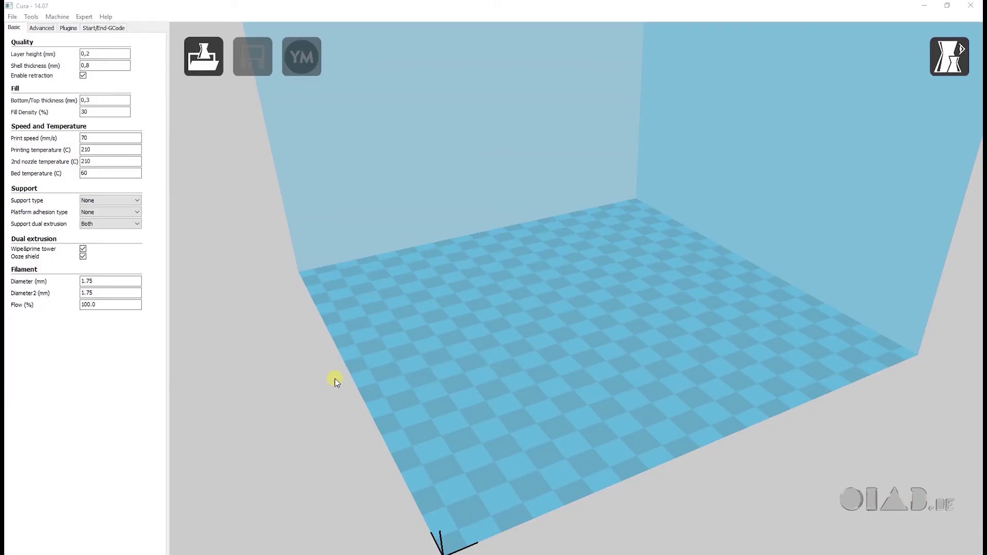
{"action": "left_click", "coordinate": [12, 16]}
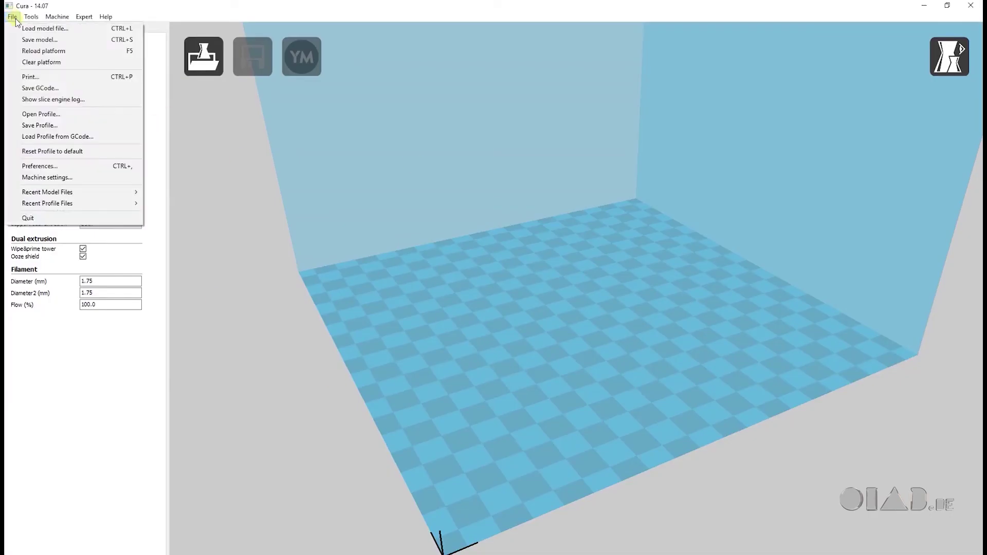
{"action": "left_click", "coordinate": [36, 27]}
{"action": "left_click_drag", "start_coordinate": [166, 98], "coordinate": [162, 103]}
{"action": "left_click", "coordinate": [407, 311]}
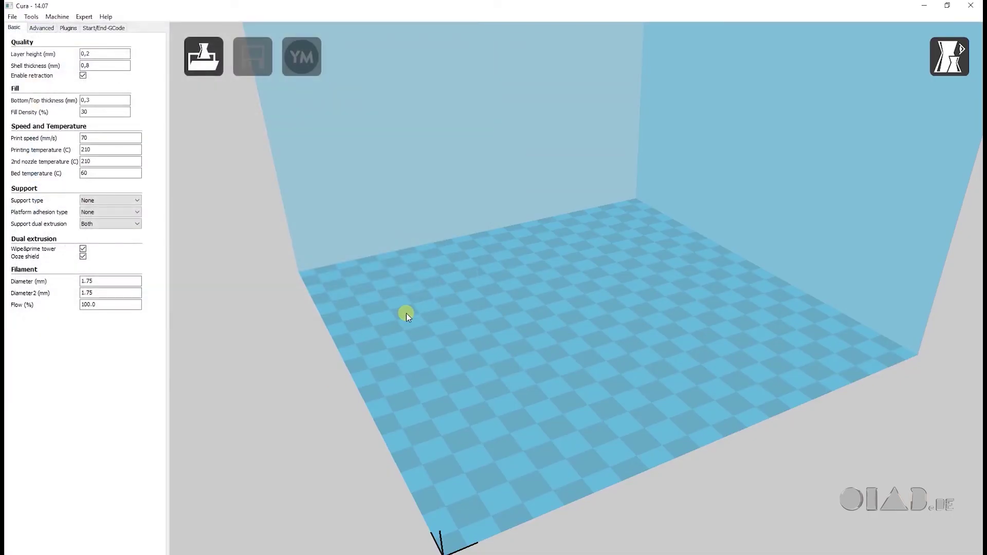
{"action": "right_click_drag", "start_coordinate": [457, 184], "coordinate": [242, 242]}
Switch Cura to a different printer and rotate the cup model 90° upright
{"action": "left_click", "coordinate": [57, 16]}
{"action": "left_click", "coordinate": [40, 38]}
{"action": "right_click_drag", "start_coordinate": [617, 303], "coordinate": [594, 276]}
{"action": "scroll", "coordinate": [594, 276], "scroll_direction": "up", "scroll_amount": 5}
{"action": "left_click", "coordinate": [204, 546]}
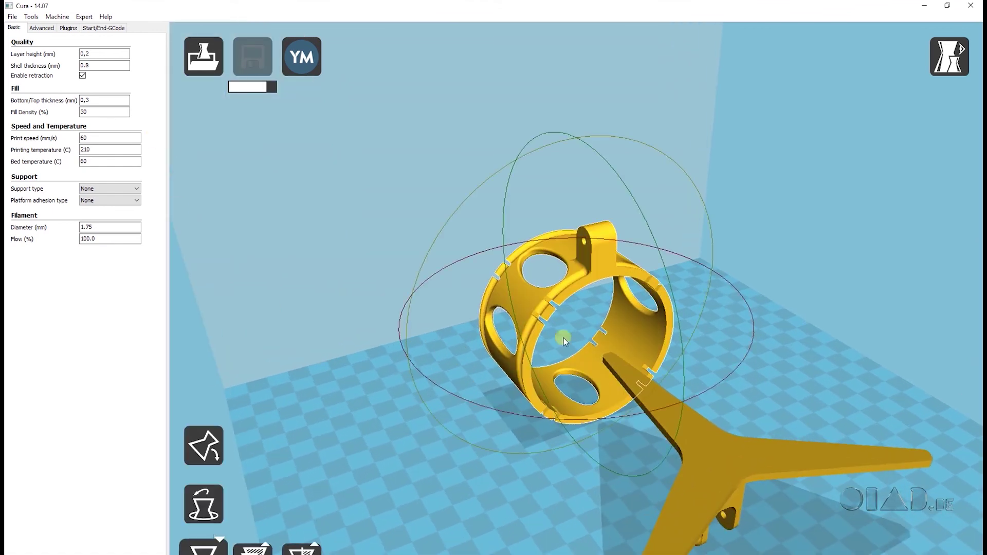